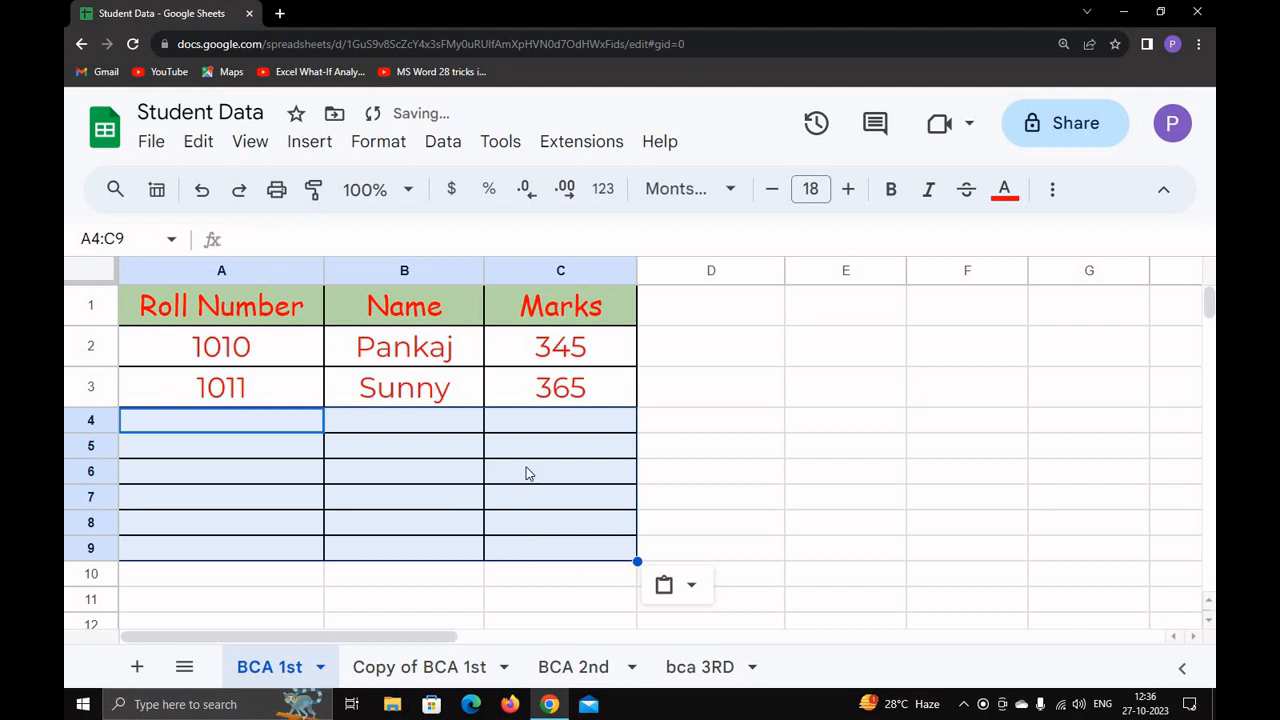
Enter -87 as the marks value in cell C4
{"action": "left_click", "coordinate": [548, 421]}
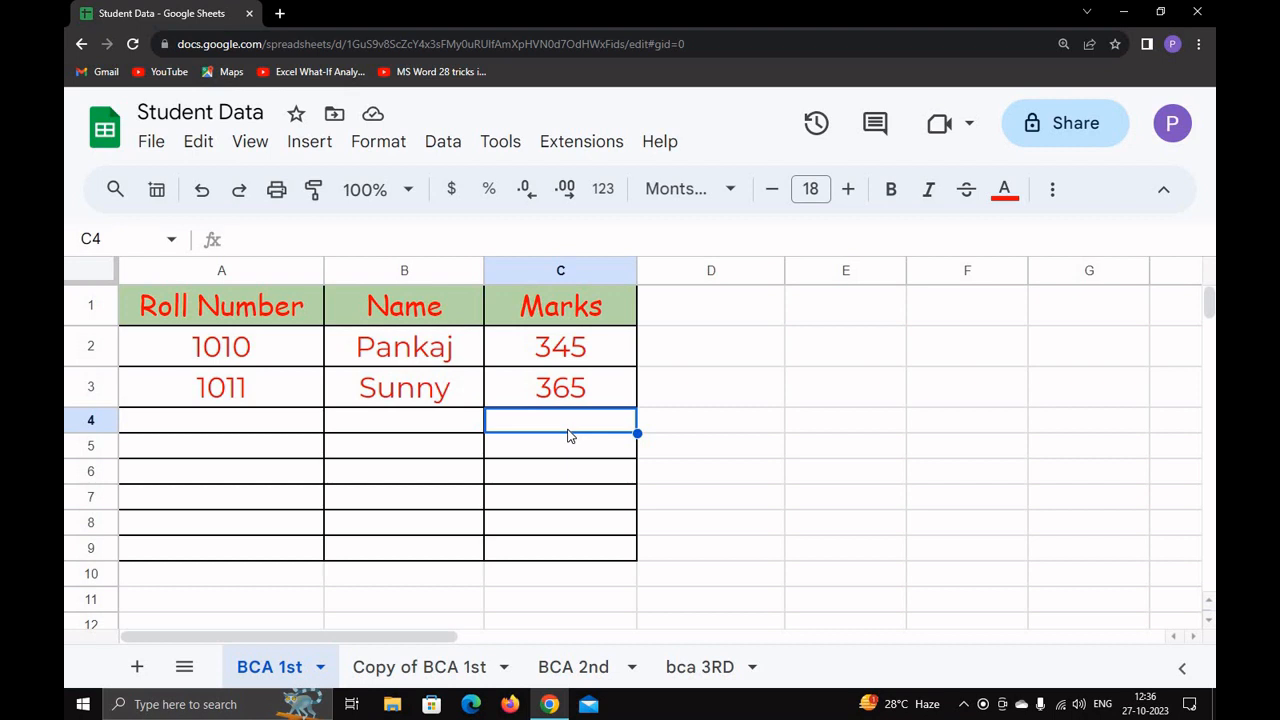
{"action": "type", "text": "-87"}
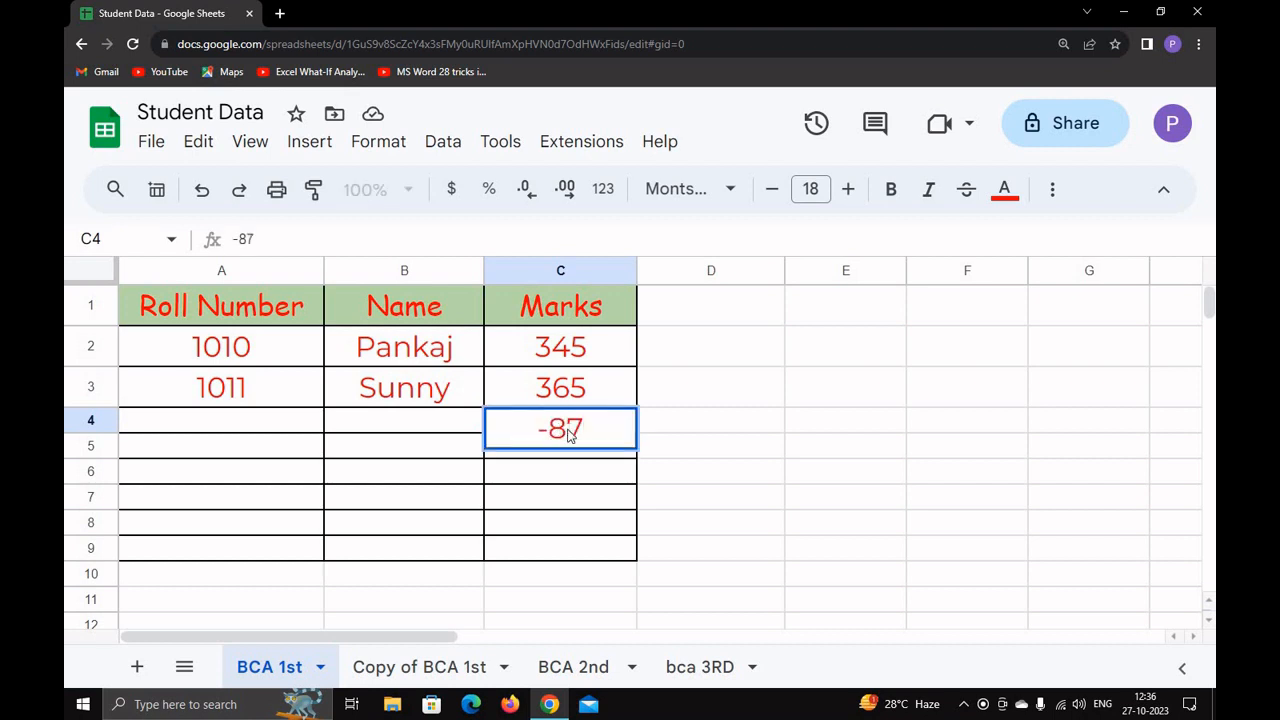
{"action": "key", "text": "Tab"}
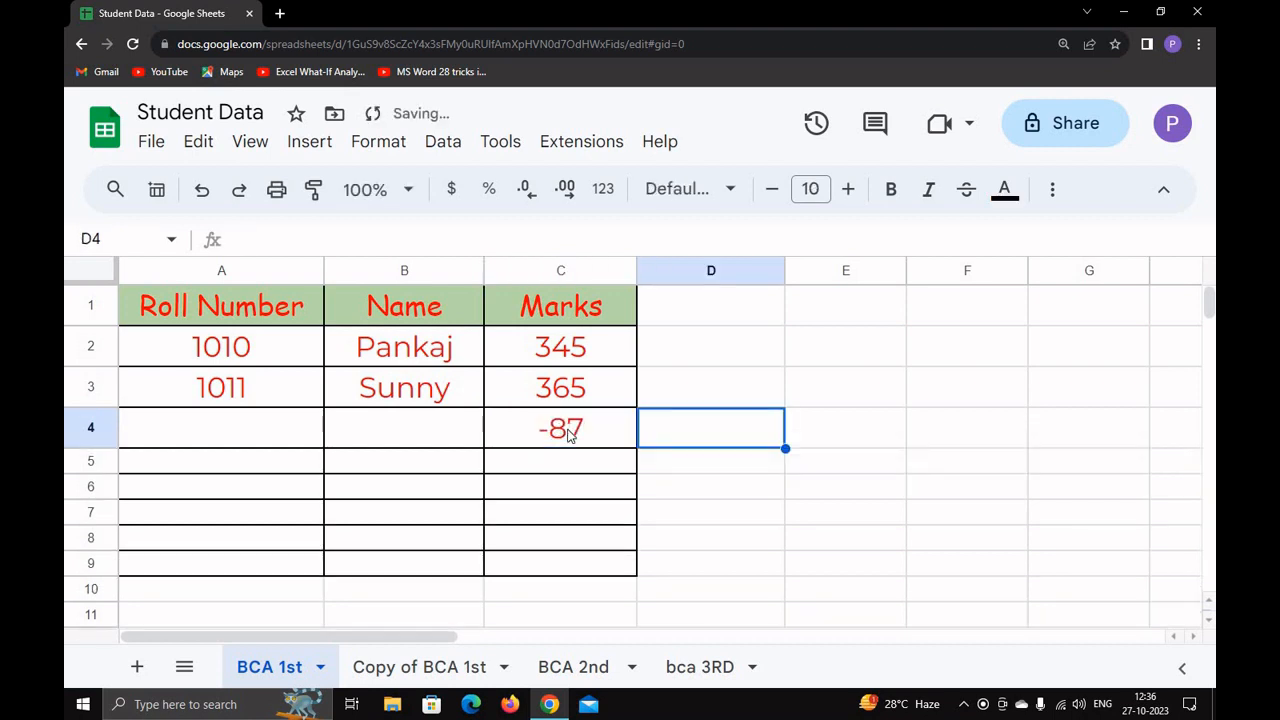
Overwrite the marks in cell C4 with the text fjfjfj and clear the cell
{"action": "left_click", "coordinate": [592, 441]}
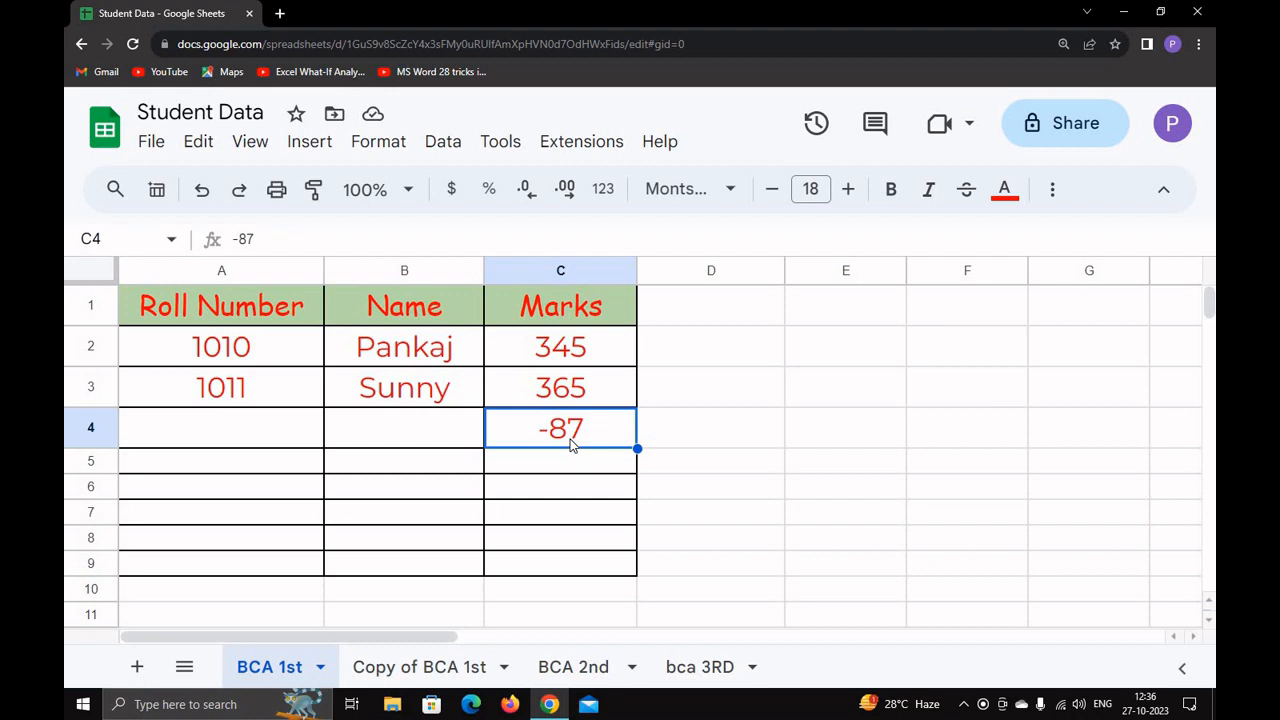
{"action": "type", "text": "fjfjfj"}
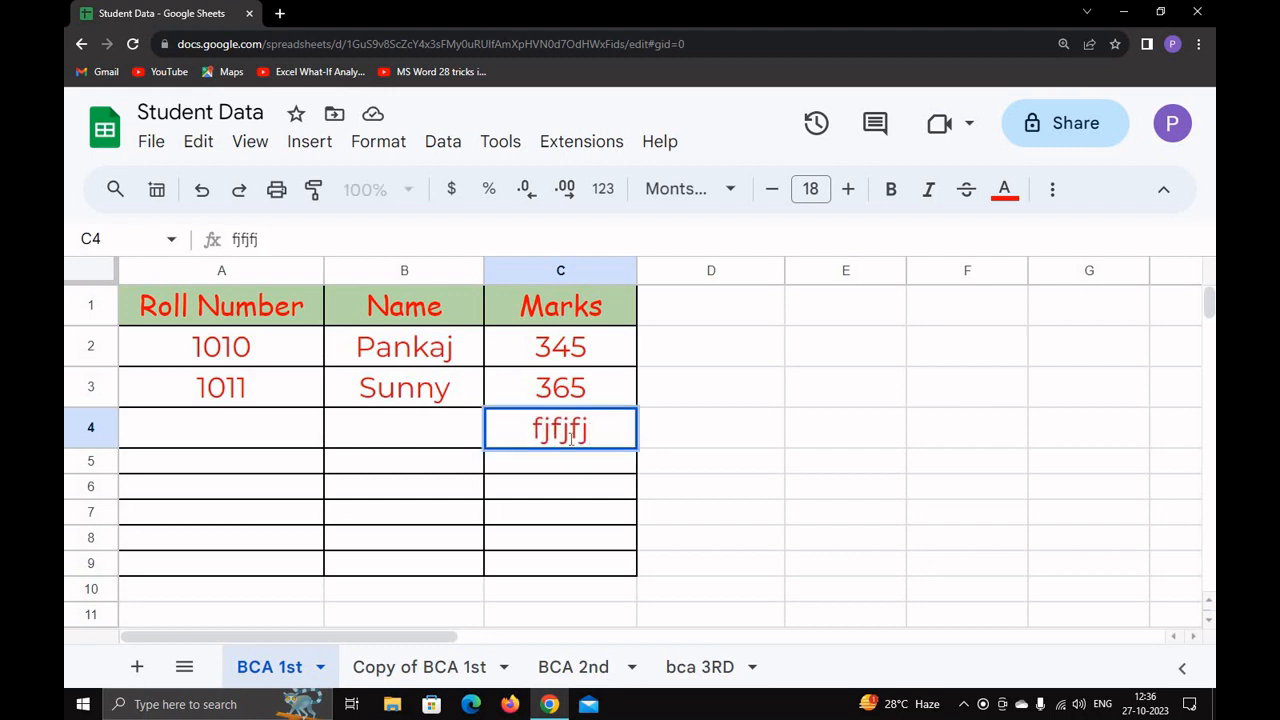
{"action": "key", "text": "Return"}
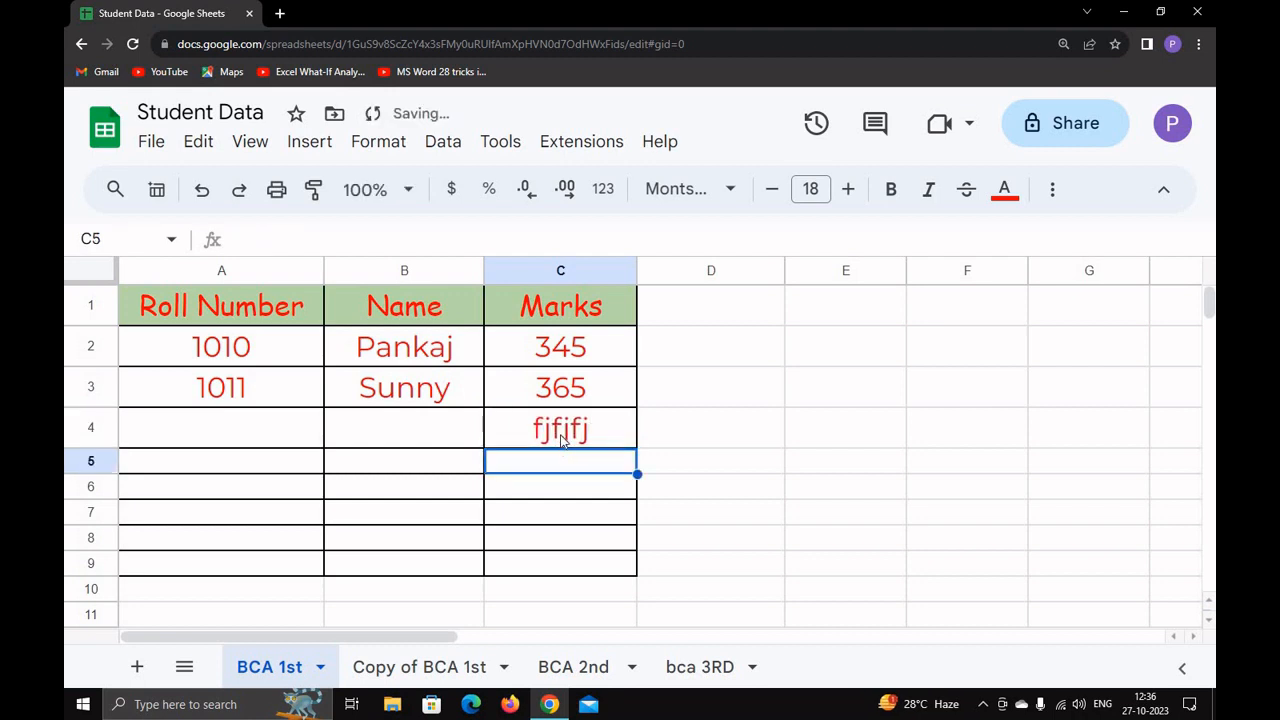
{"action": "left_click", "coordinate": [562, 443]}
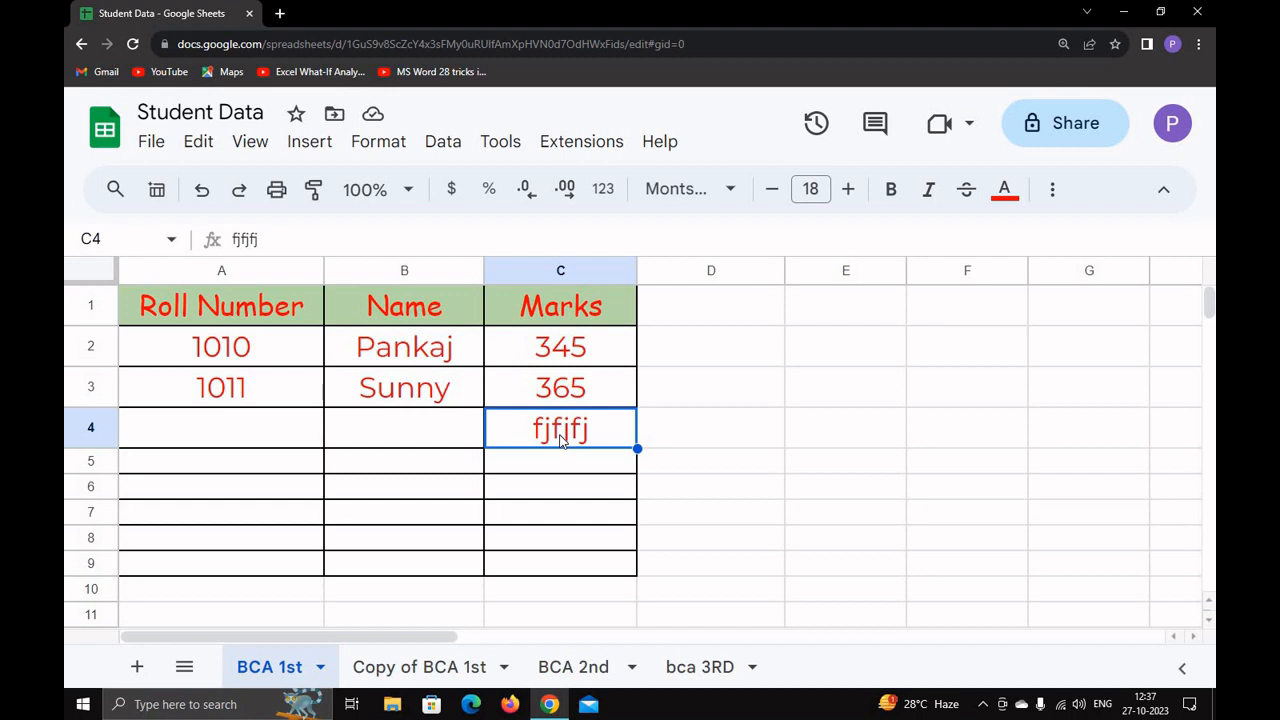
{"action": "key", "text": "Delete"}
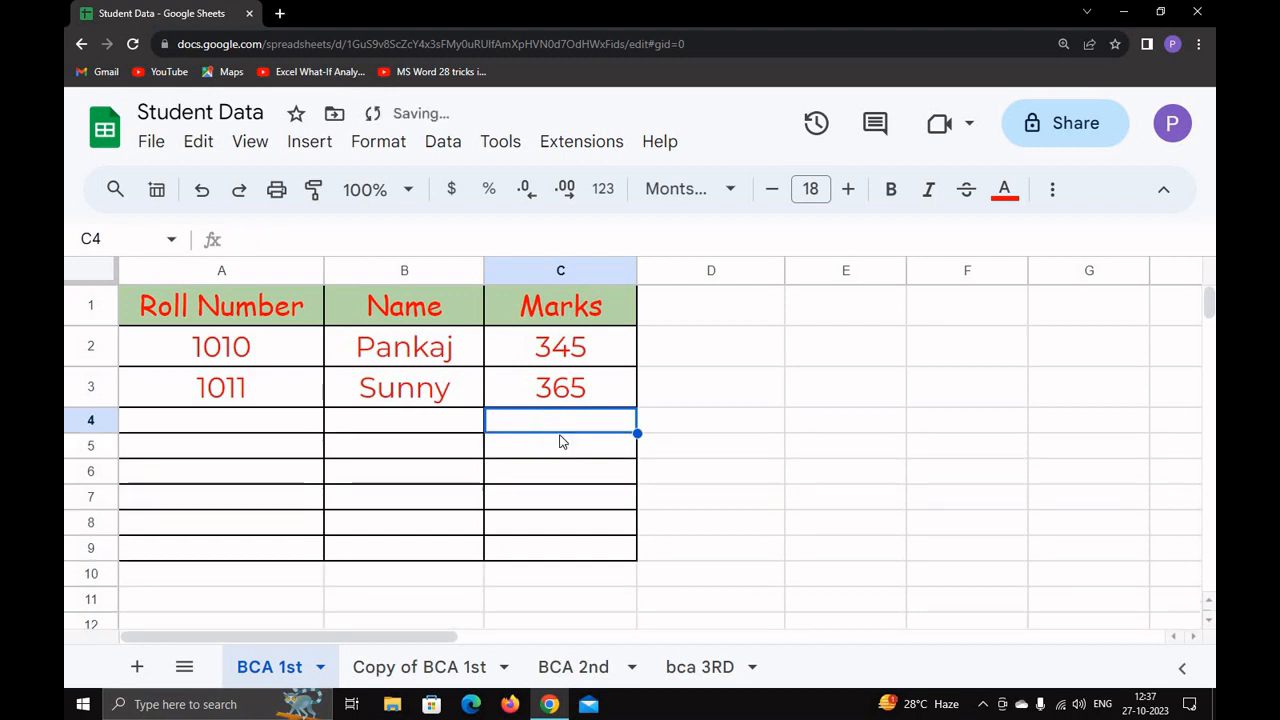
Open data validation for the Marks column and add a new rule covering C1:C1000
{"action": "left_click", "coordinate": [557, 271]}
{"action": "left_click", "coordinate": [443, 143]}
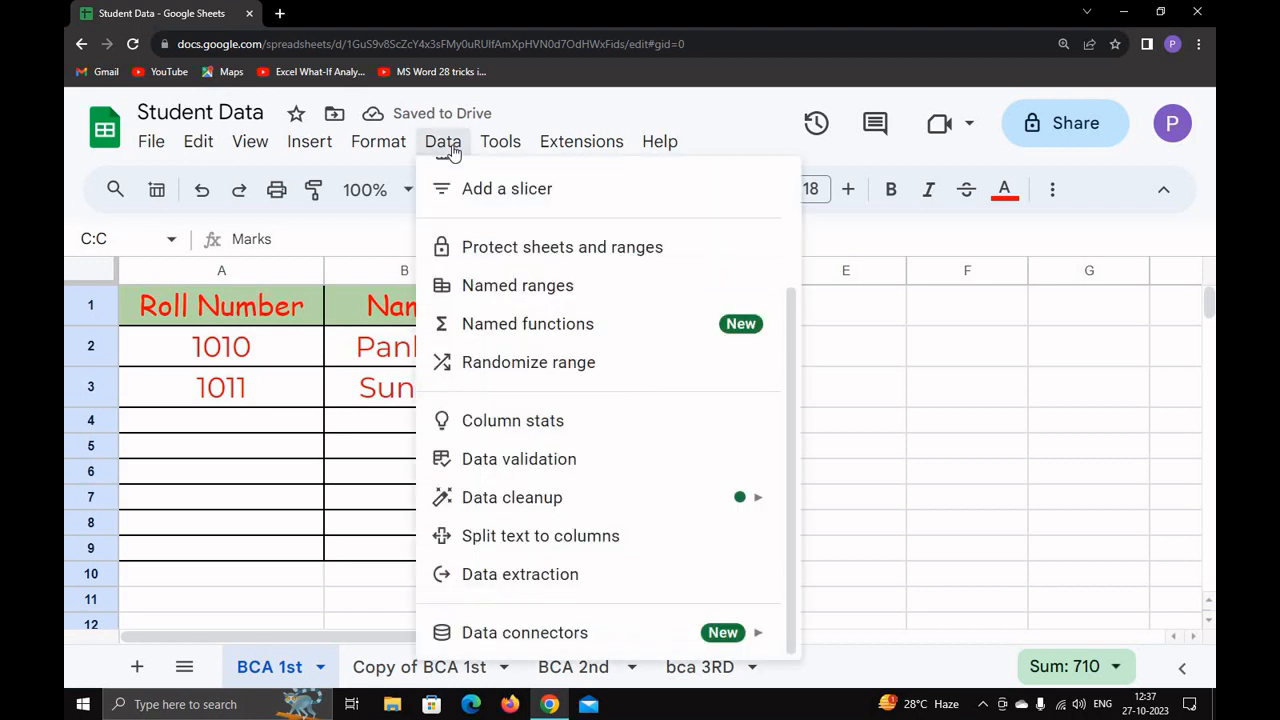
{"action": "left_click", "coordinate": [541, 462]}
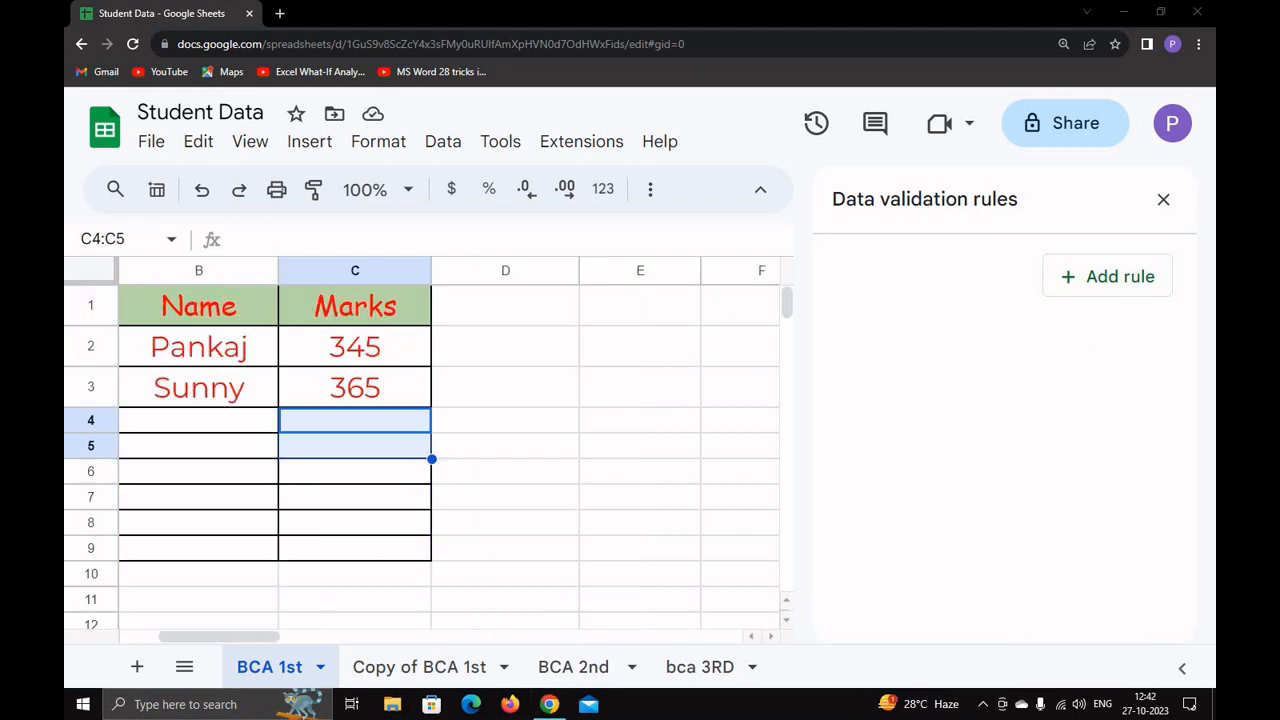
{"action": "left_click", "coordinate": [372, 271]}
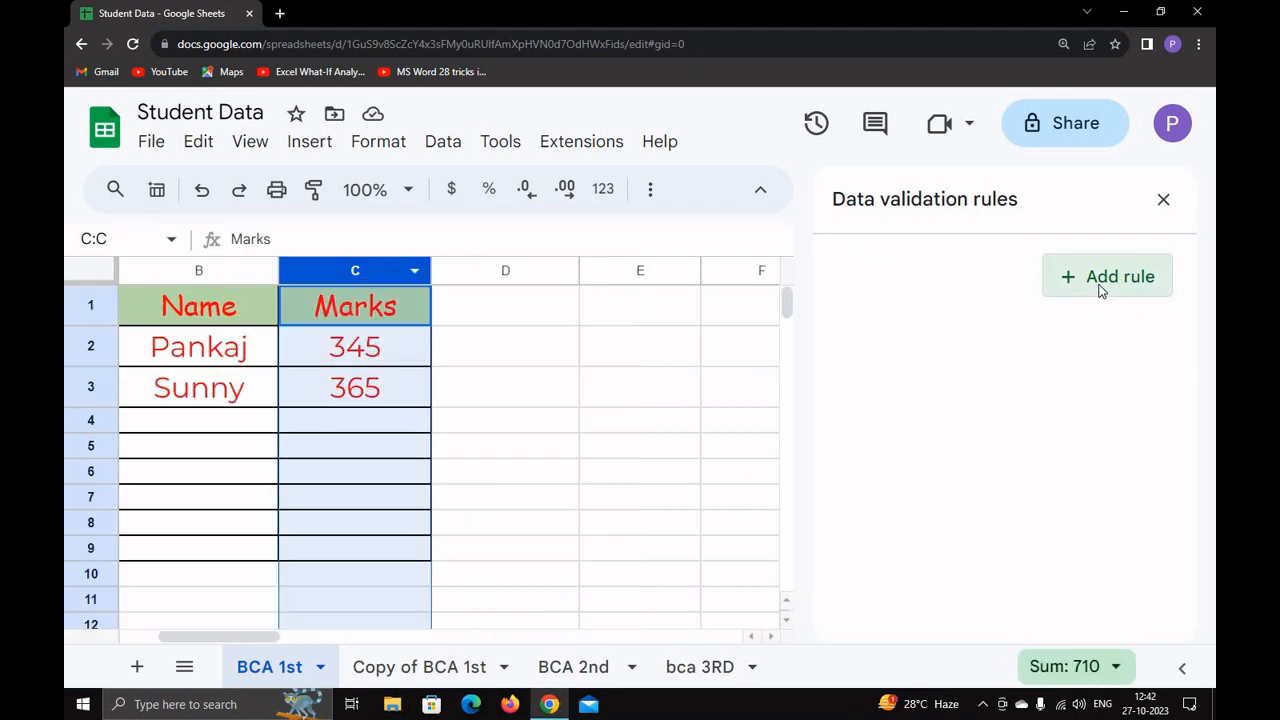
{"action": "left_click", "coordinate": [1105, 280]}
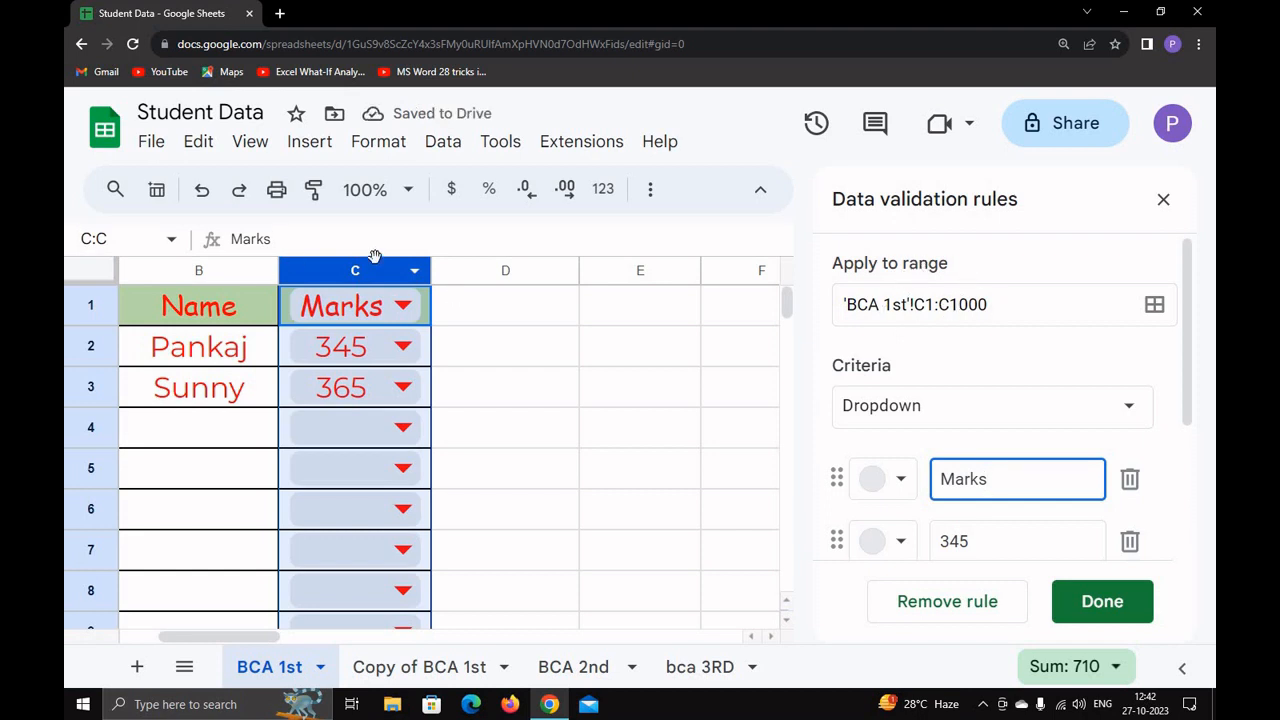
Set the rule's criteria to Greater than 100
{"action": "left_click", "coordinate": [895, 410]}
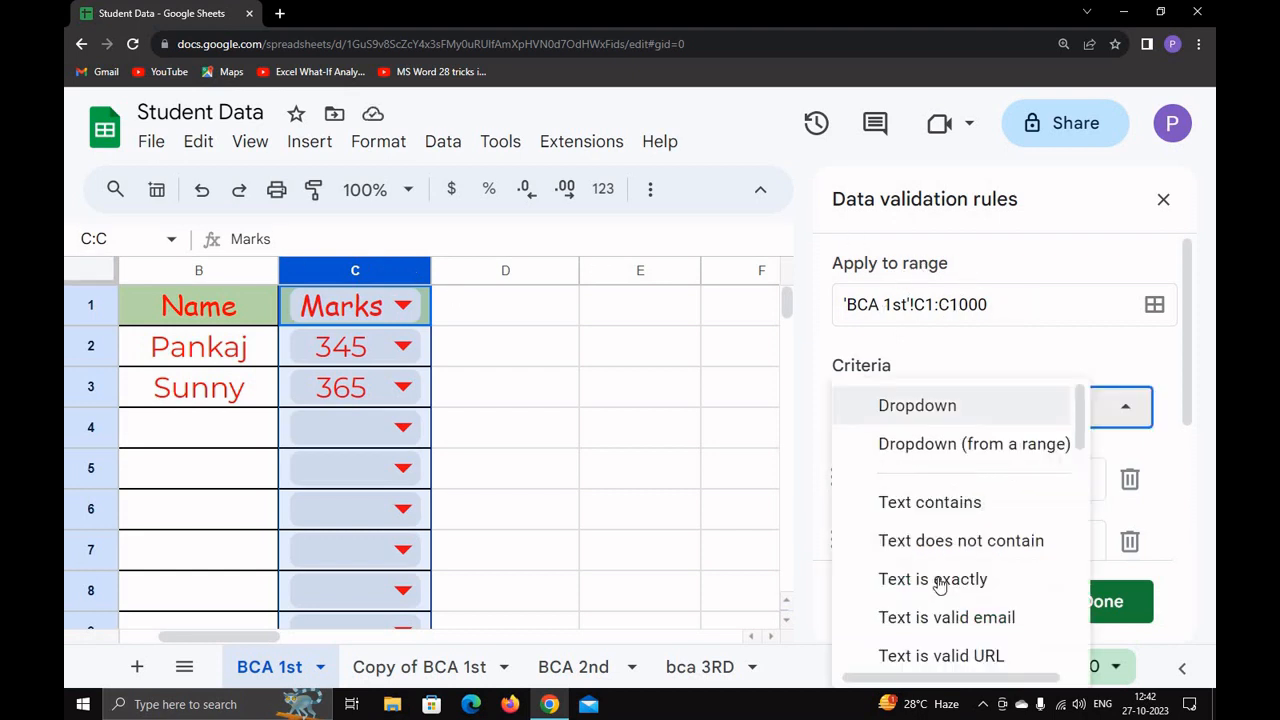
{"action": "scroll", "coordinate": [928, 616], "scroll_direction": "down", "scroll_amount": 5}
{"action": "scroll", "coordinate": [928, 616], "scroll_direction": "down", "scroll_amount": 1}
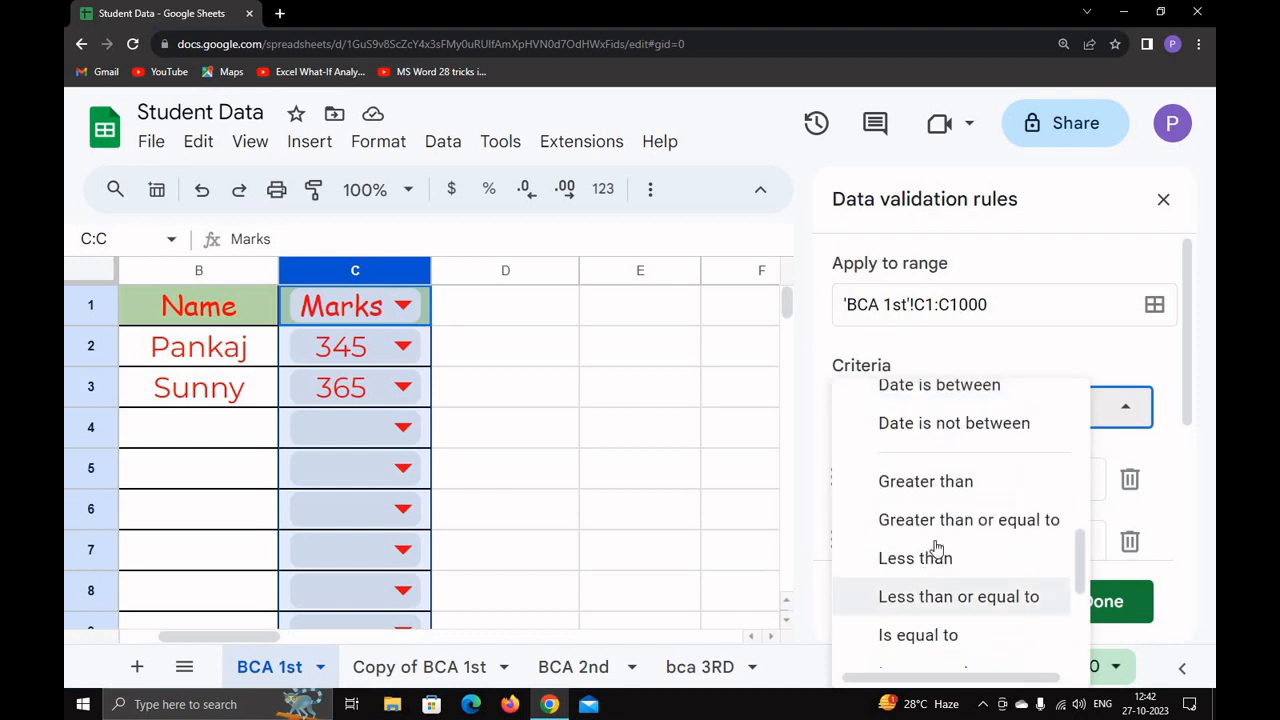
{"action": "left_click", "coordinate": [910, 487]}
{"action": "type", "text": "100"}
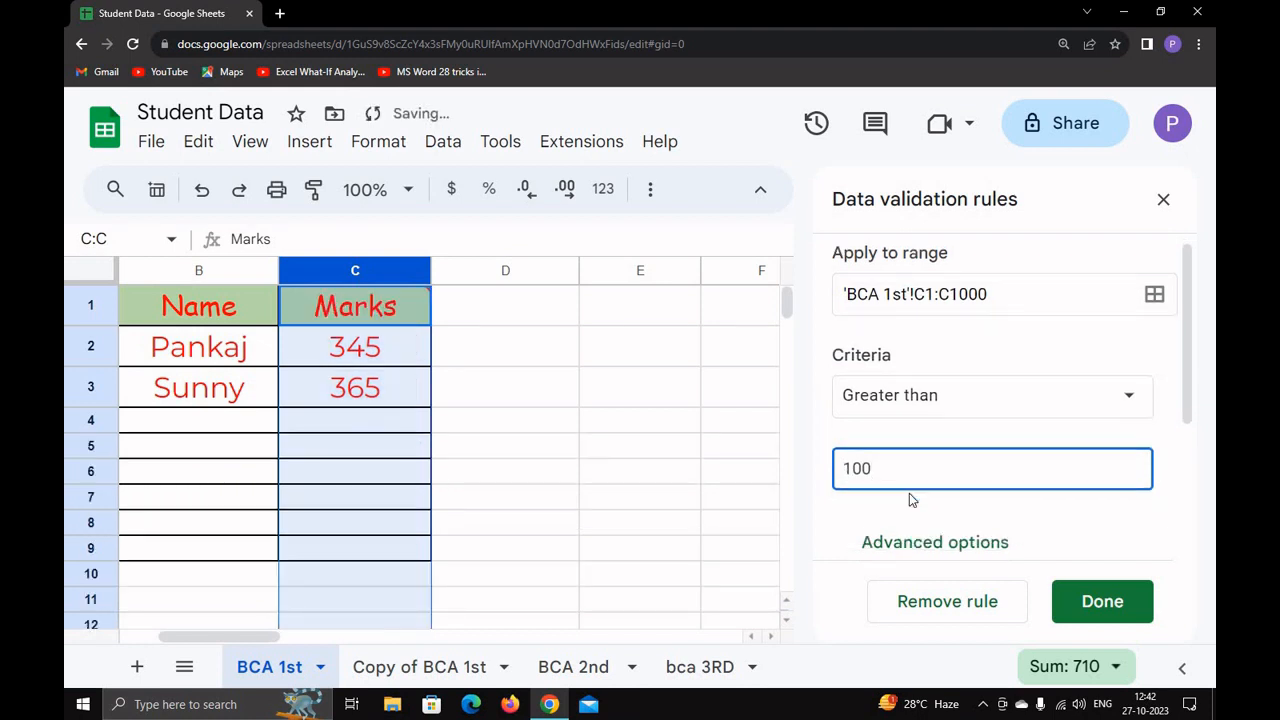
Enable help text for a selected cell and word it as "Enter marks greater than 100"
{"action": "scroll", "coordinate": [848, 457], "scroll_direction": "down", "scroll_amount": 2}
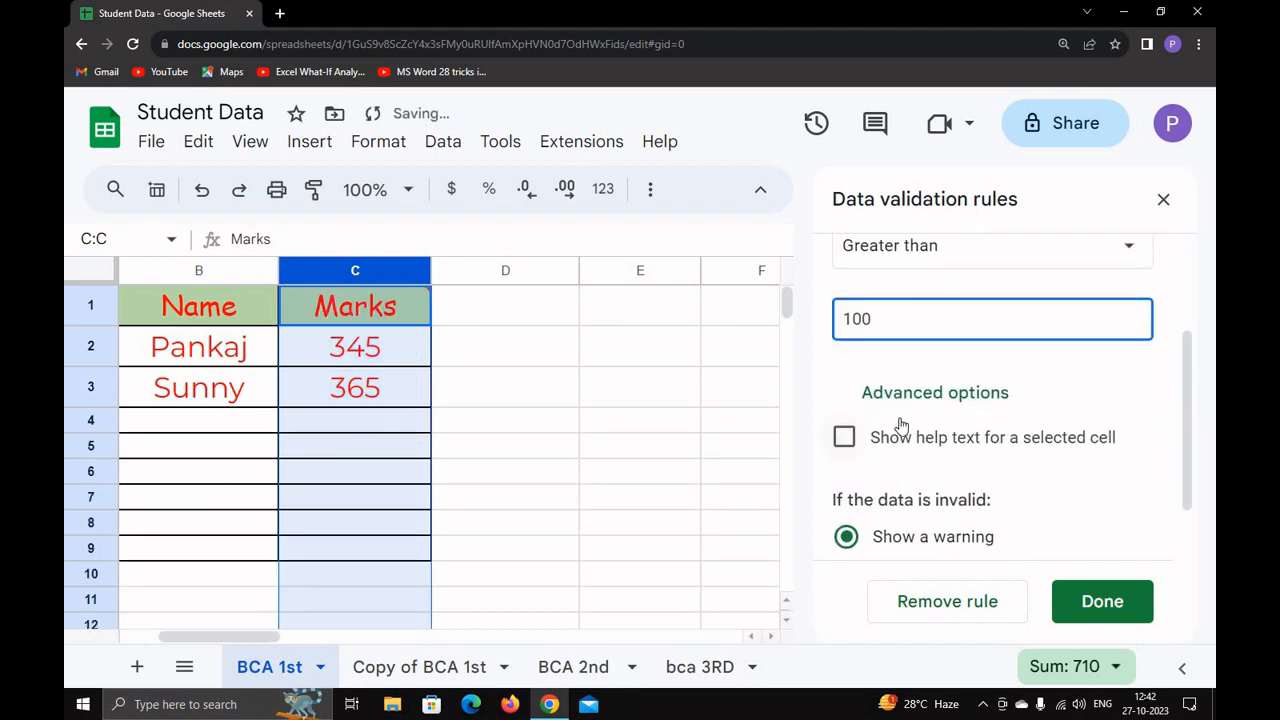
{"action": "scroll", "coordinate": [845, 380], "scroll_direction": "down", "scroll_amount": 1}
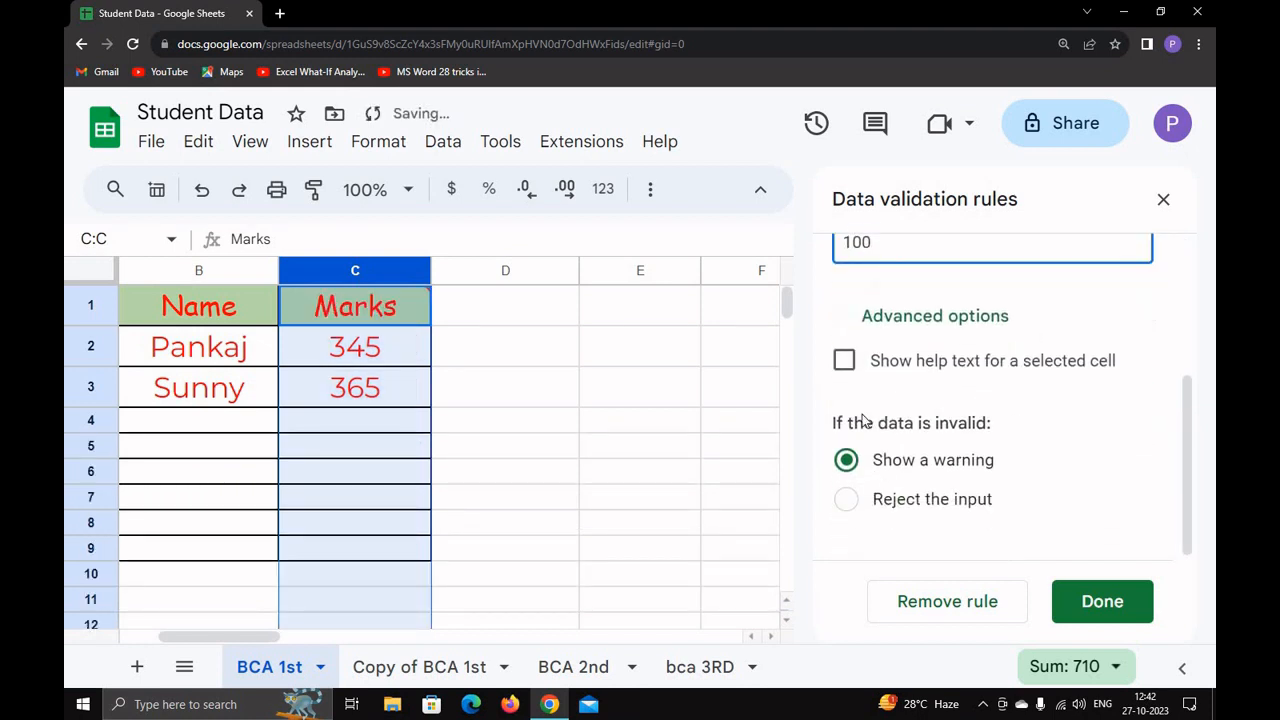
{"action": "left_click", "coordinate": [845, 364]}
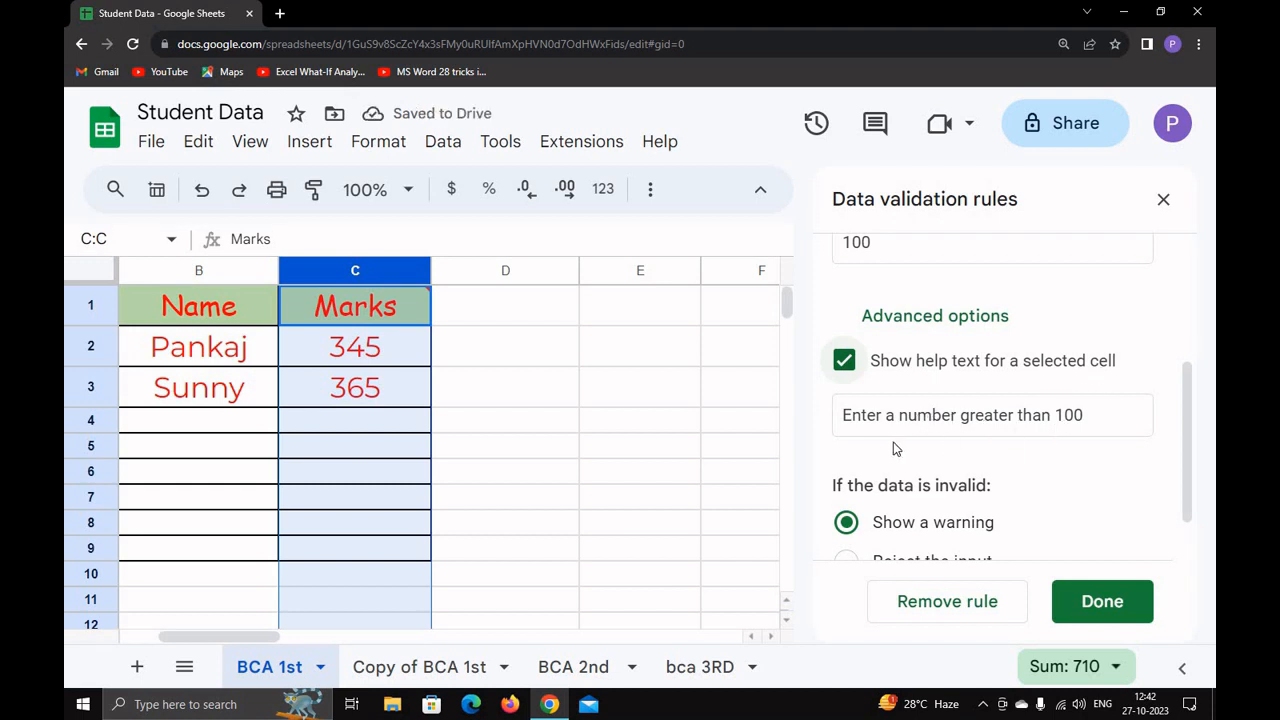
{"action": "double_click", "coordinate": [845, 418]}
{"action": "left_click", "coordinate": [918, 418]}
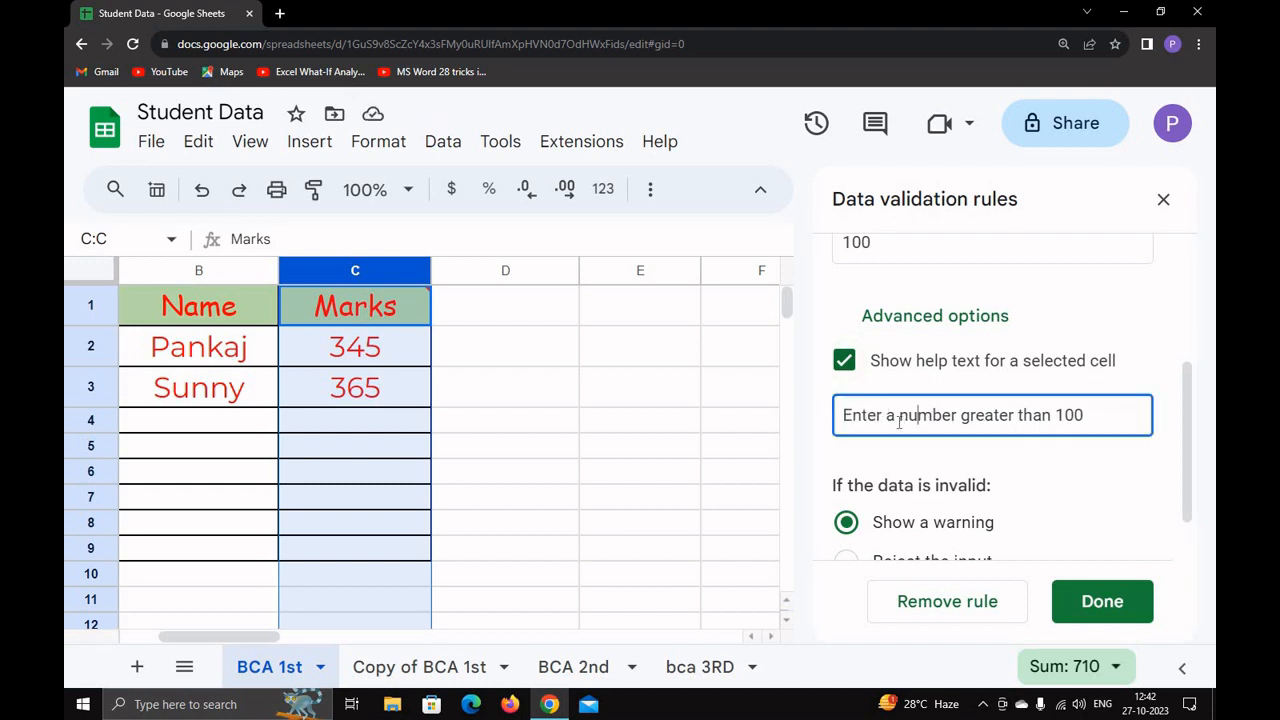
{"action": "left_click_drag", "start_coordinate": [886, 415], "coordinate": [960, 415]}
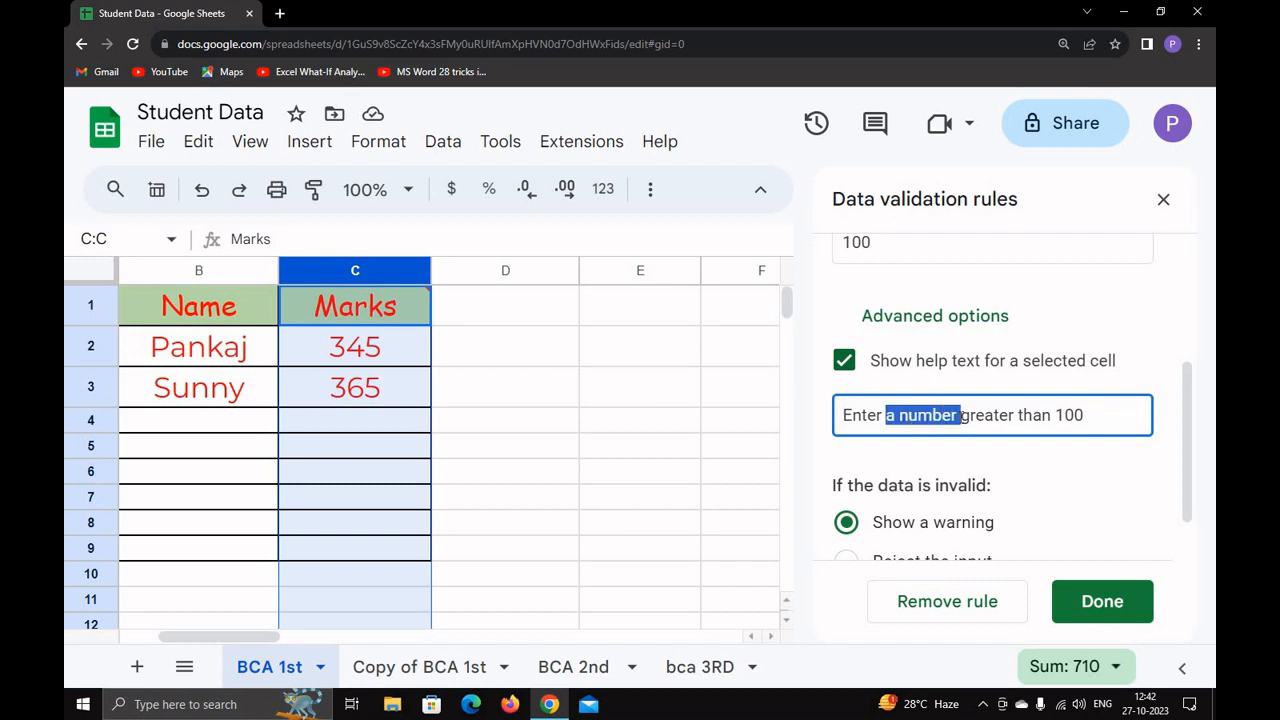
{"action": "type", "text": "marks"}
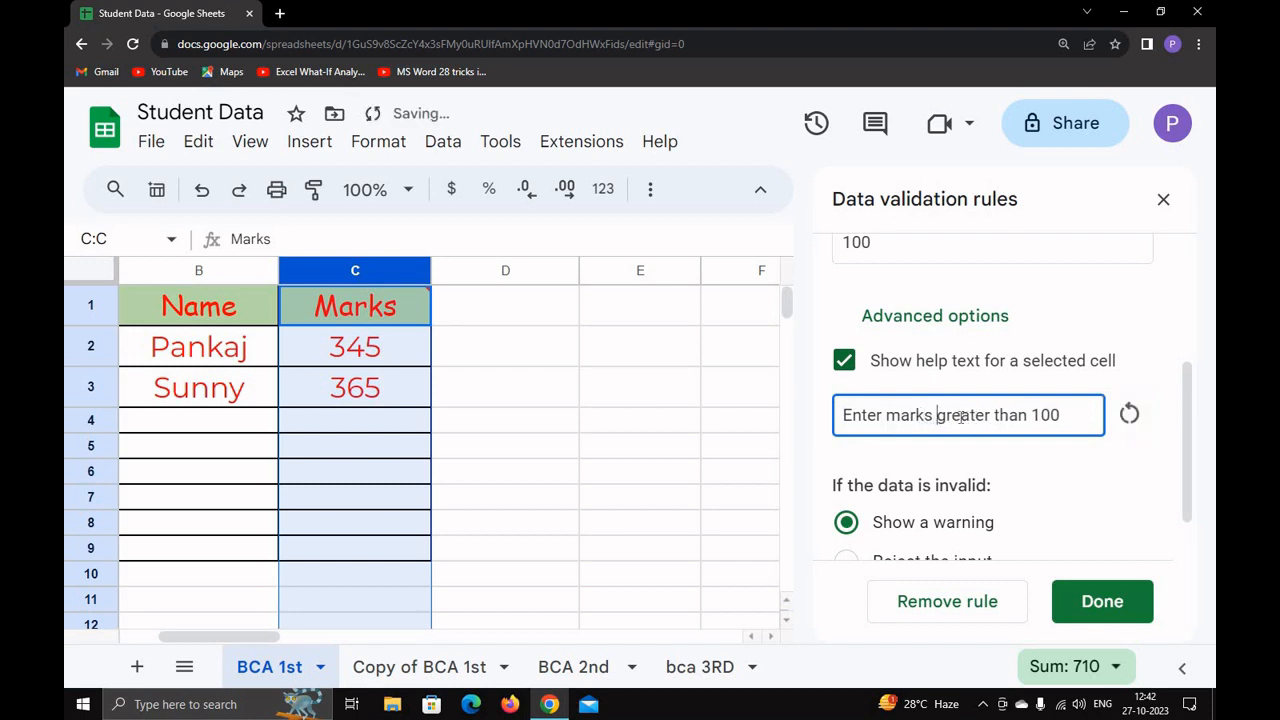
Make the rule reject invalid input and save it
{"action": "scroll", "coordinate": [945, 430], "scroll_direction": "down", "scroll_amount": 1}
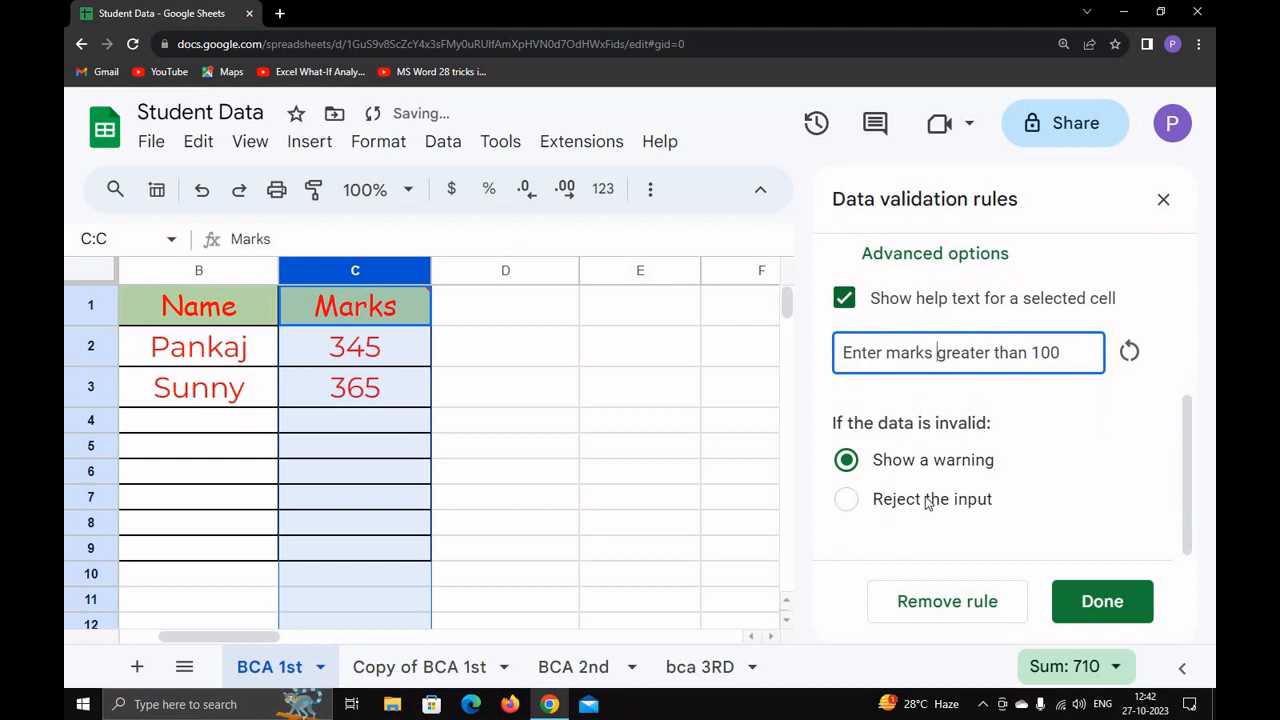
{"action": "left_click", "coordinate": [847, 501]}
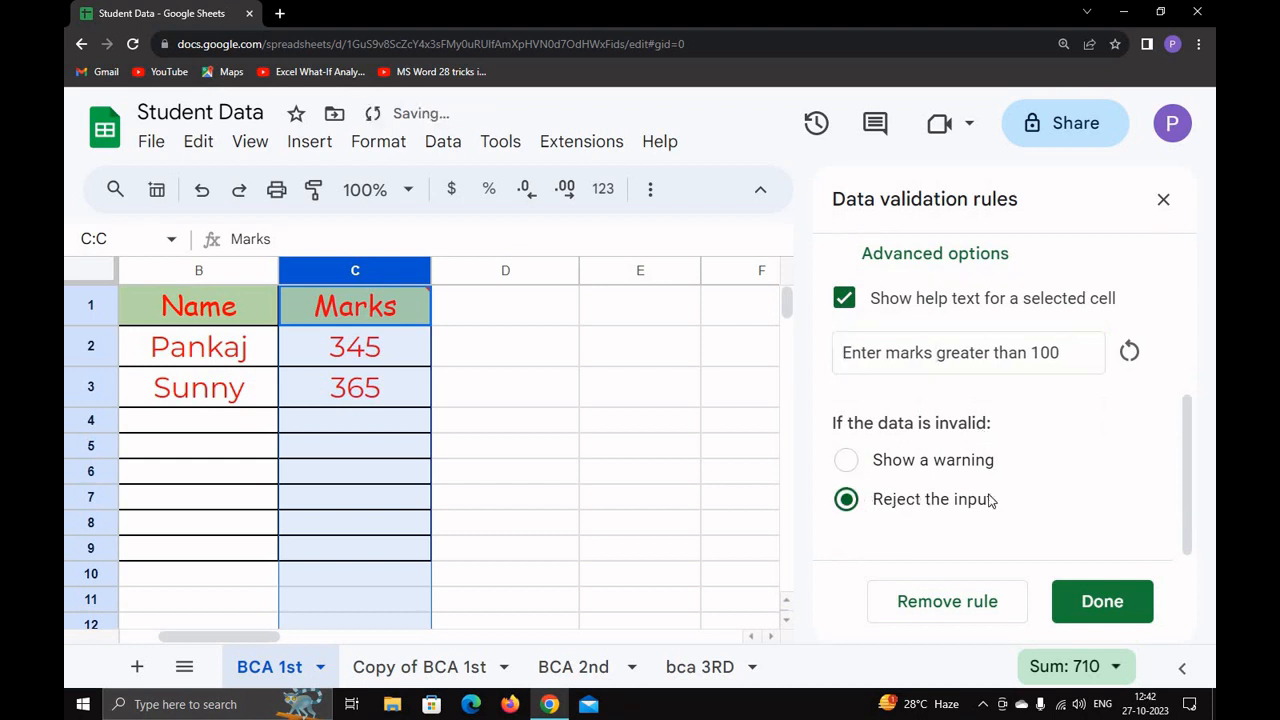
{"action": "left_click", "coordinate": [1100, 601]}
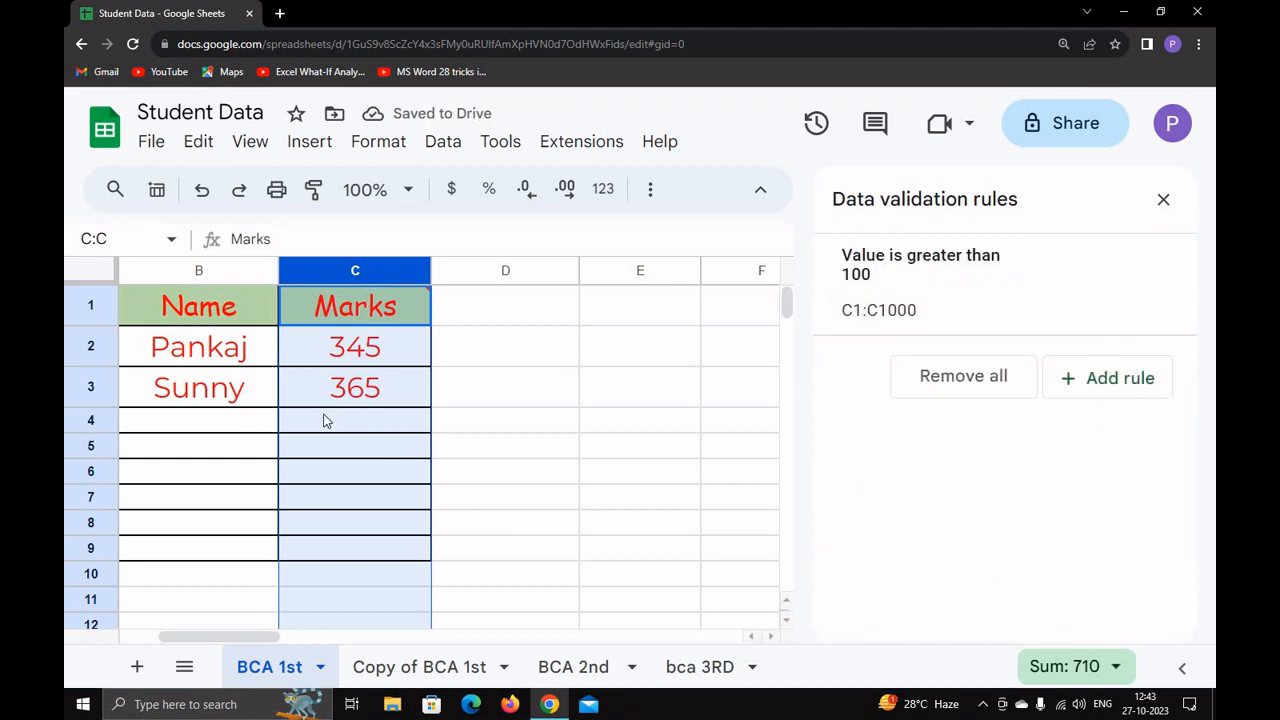
Test the validation rule by trying to enter 67 in cell C4, and dismiss the alert
{"action": "left_click", "coordinate": [323, 420]}
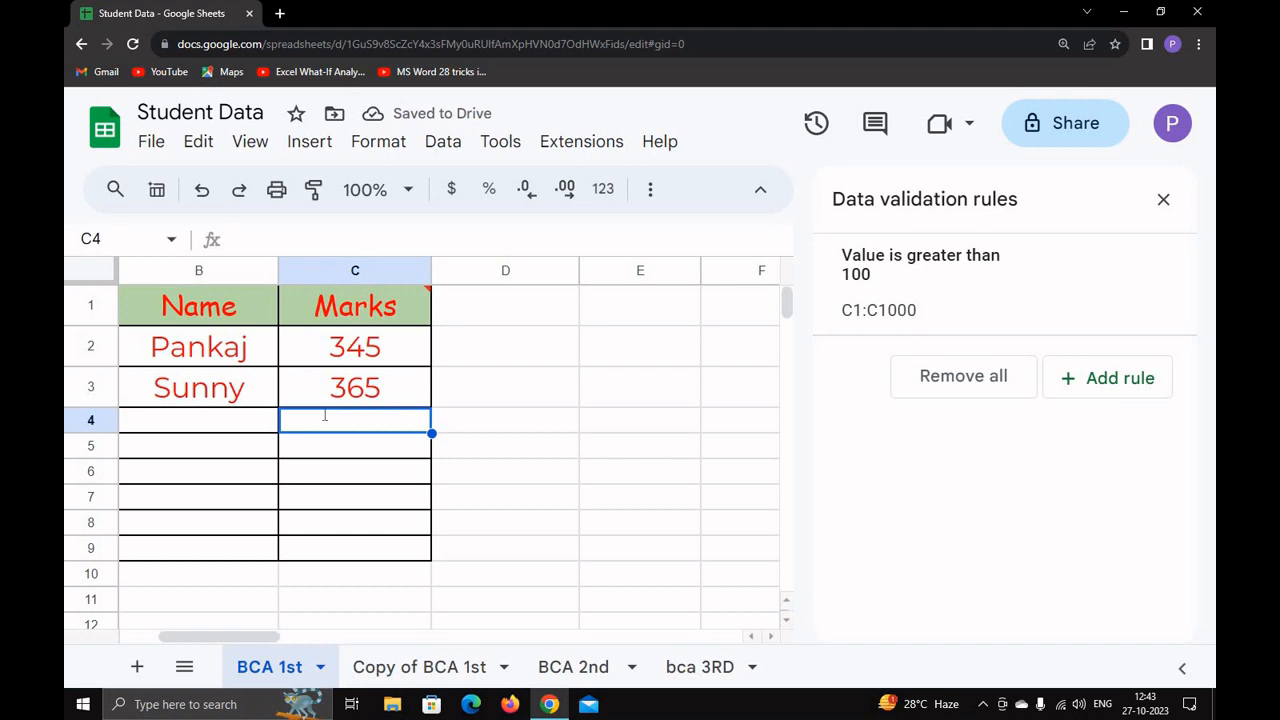
{"action": "type", "text": "67"}
{"action": "left_click", "coordinate": [342, 477]}
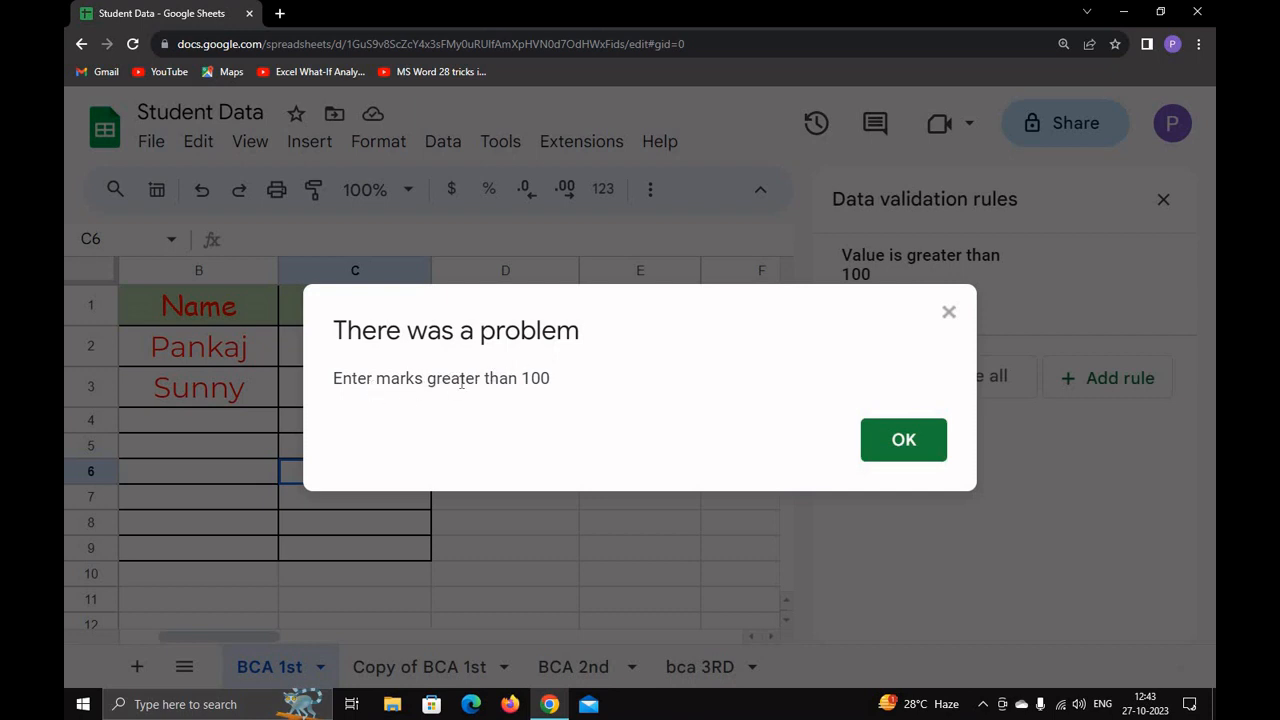
{"action": "left_click_drag", "start_coordinate": [415, 380], "coordinate": [541, 388]}
{"action": "left_click", "coordinate": [557, 410]}
{"action": "left_click", "coordinate": [903, 438]}
Enter 322 as the marks value in cell C4
{"action": "left_click", "coordinate": [371, 423]}
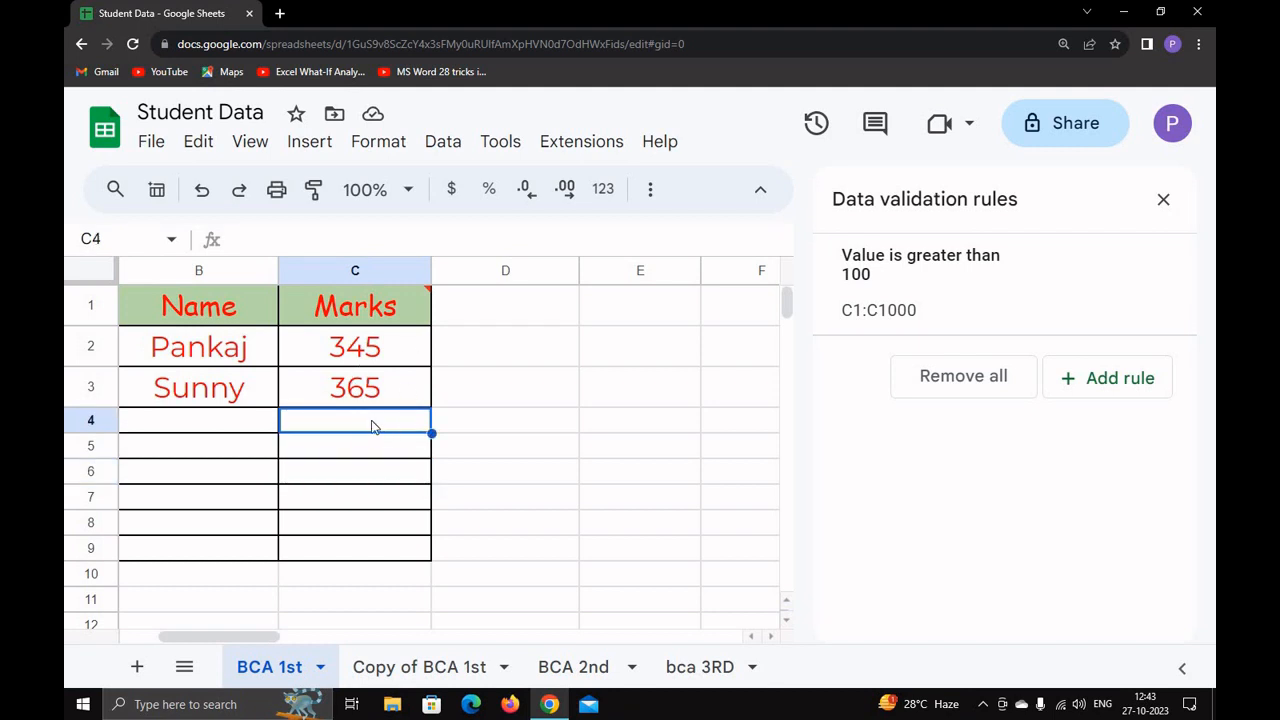
{"action": "type", "text": "322"}
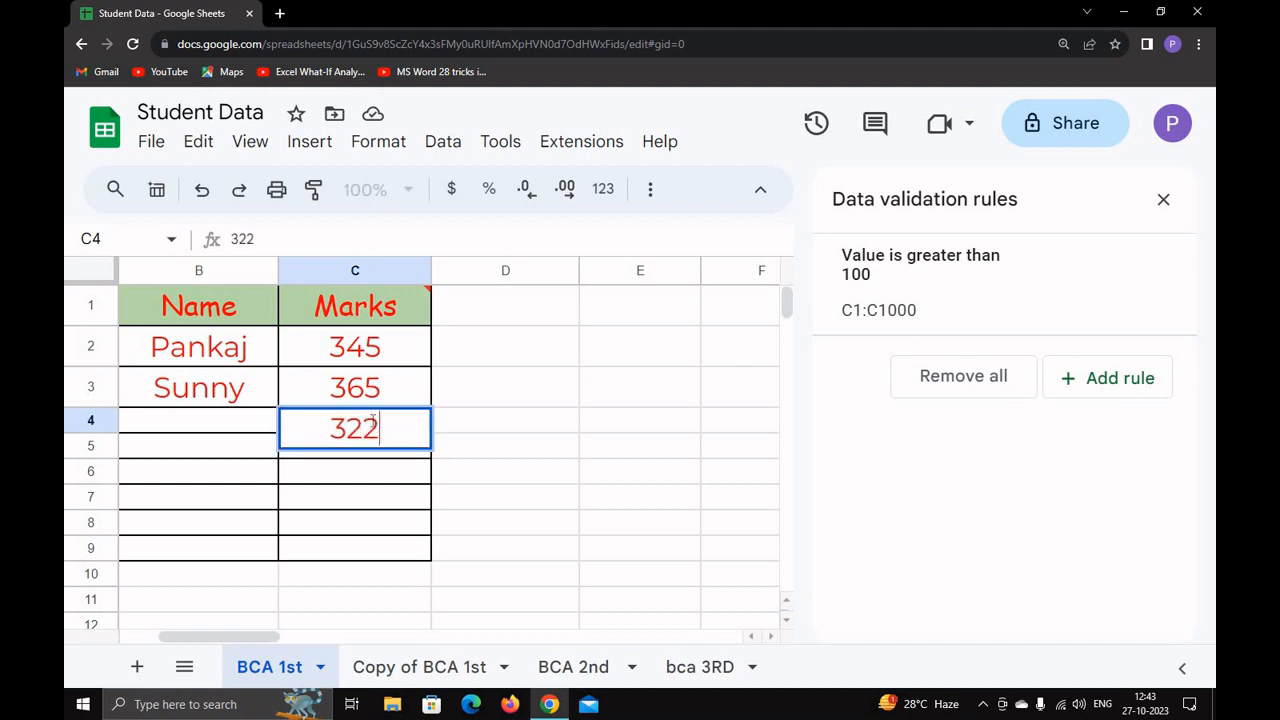
{"action": "key", "text": "Tab"}
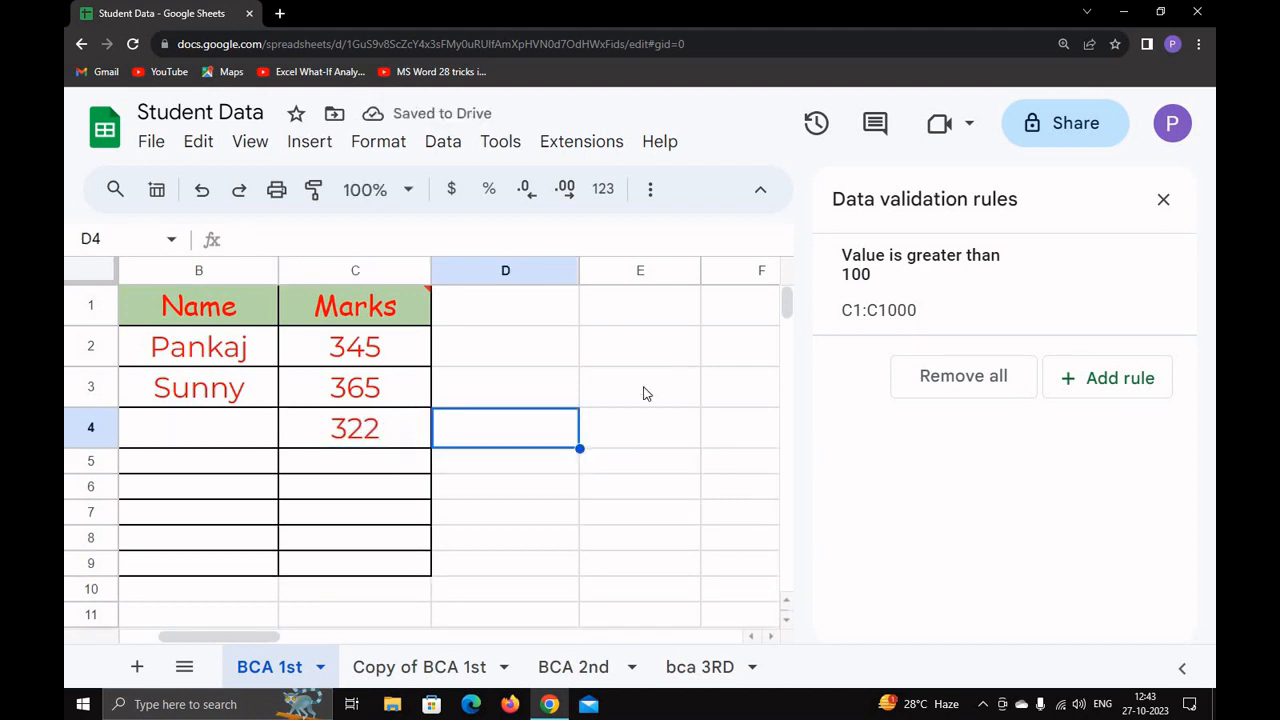
Remove all existing validation rules and add a new rule for the whole Marks column
{"action": "left_click", "coordinate": [978, 378]}
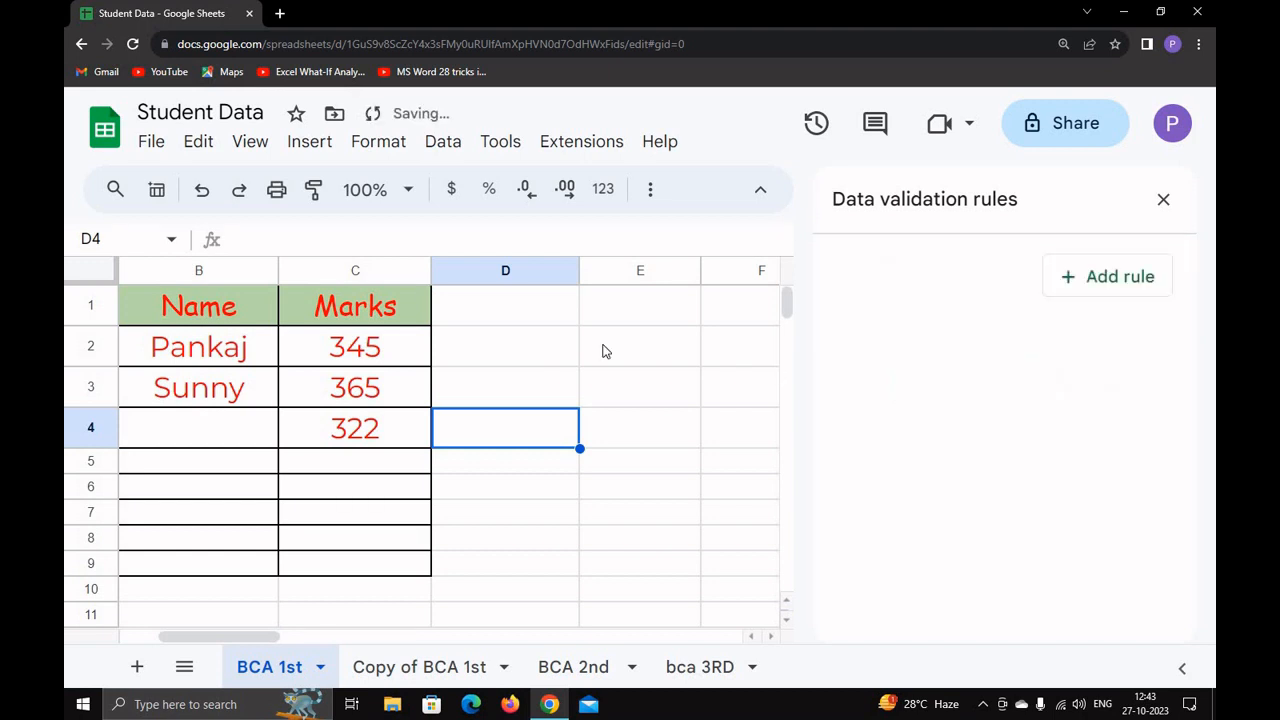
{"action": "left_click", "coordinate": [358, 271]}
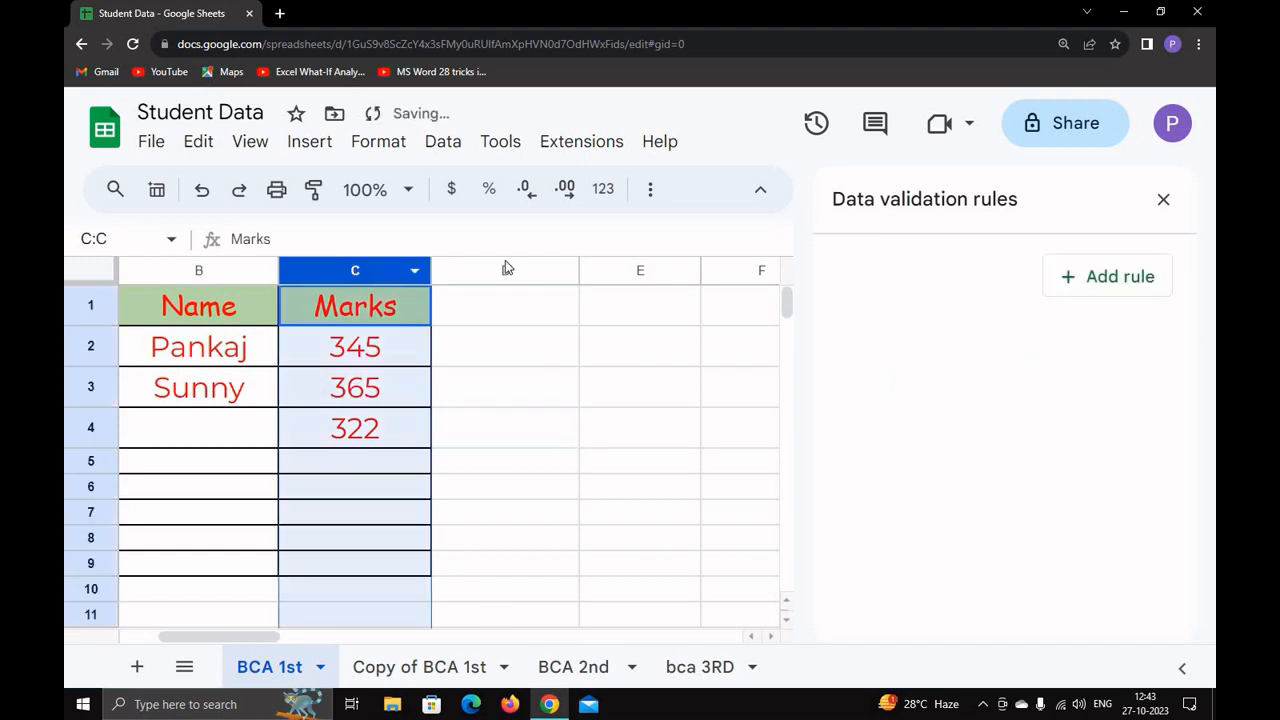
{"action": "left_click", "coordinate": [1076, 283]}
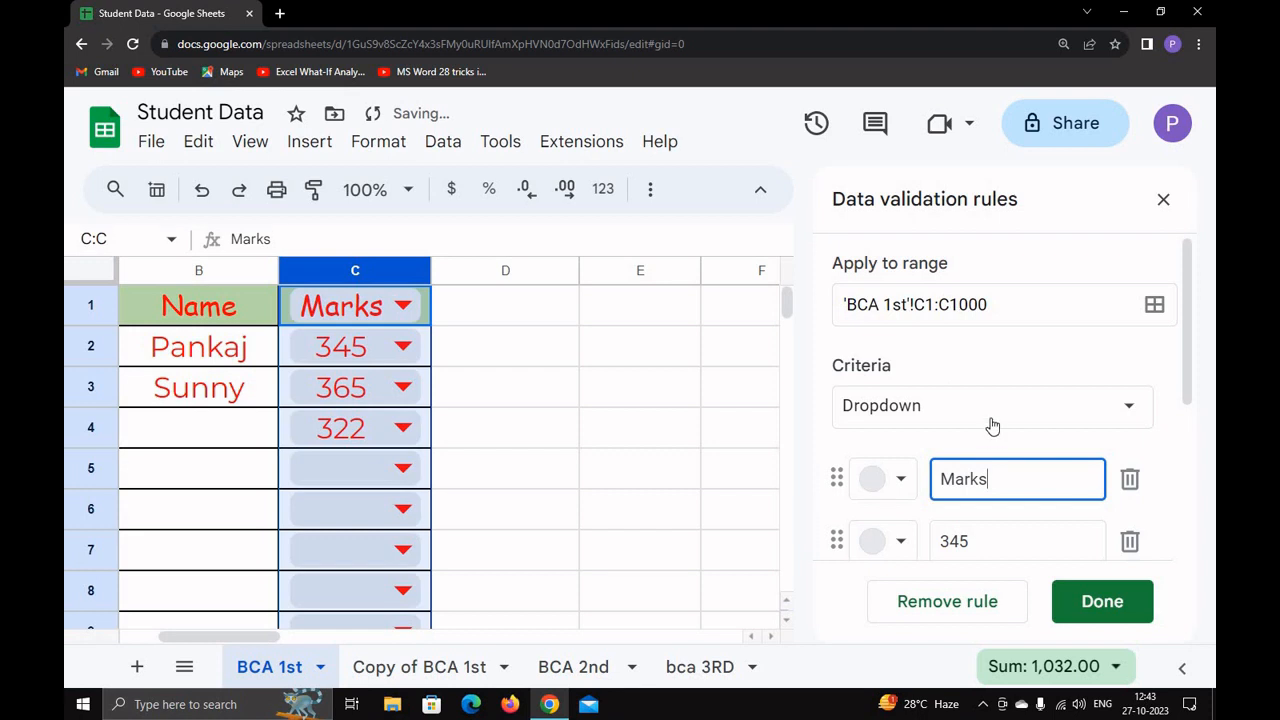
Set the Marks column rule's criteria to Is between, with 100 and 500 as the limits
{"action": "left_click", "coordinate": [990, 418]}
{"action": "scroll", "coordinate": [948, 590], "scroll_direction": "down", "scroll_amount": 4}
{"action": "scroll", "coordinate": [936, 600], "scroll_direction": "down", "scroll_amount": 2}
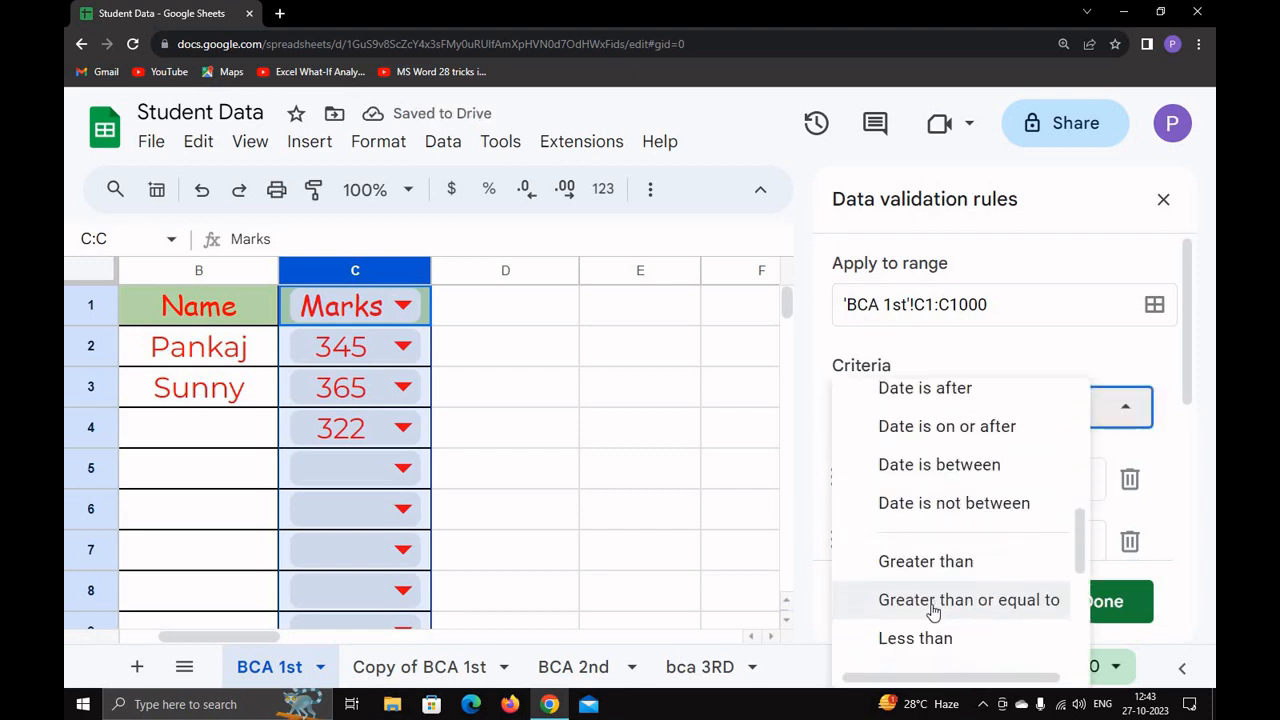
{"action": "scroll", "coordinate": [930, 610], "scroll_direction": "down", "scroll_amount": 3}
{"action": "scroll", "coordinate": [918, 600], "scroll_direction": "down", "scroll_amount": 1}
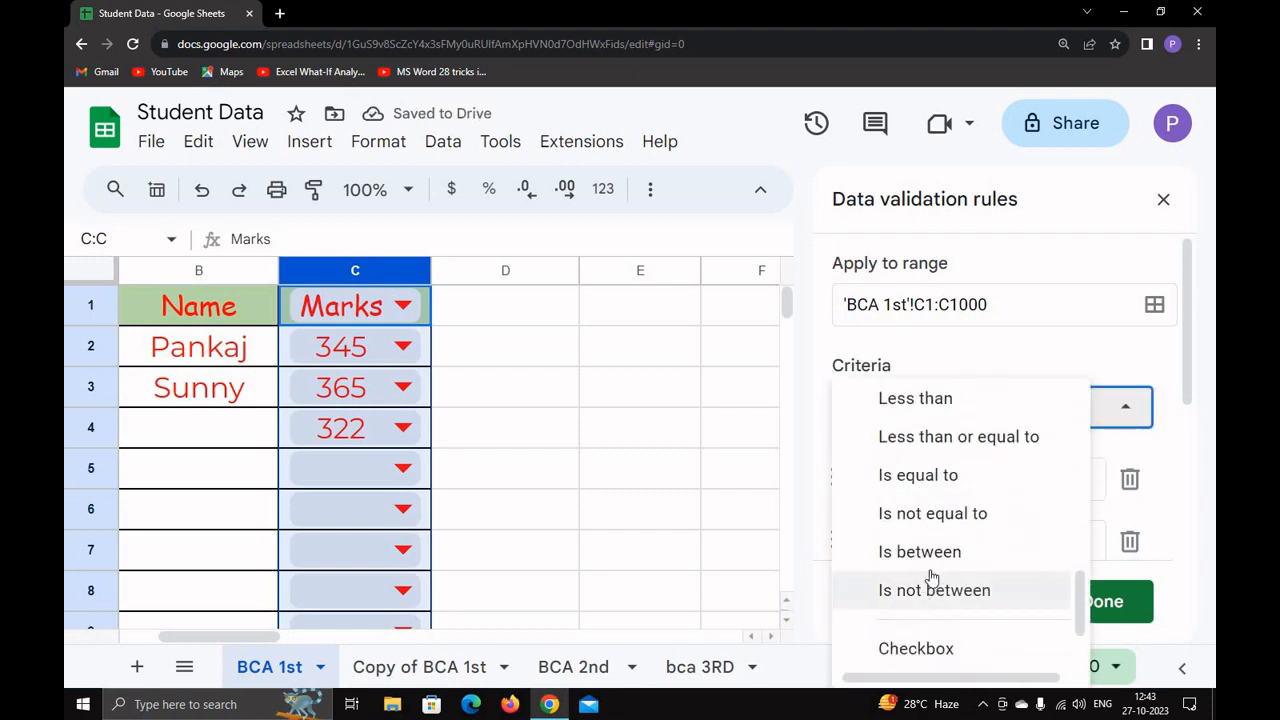
{"action": "left_click", "coordinate": [925, 545]}
{"action": "left_click", "coordinate": [912, 478]}
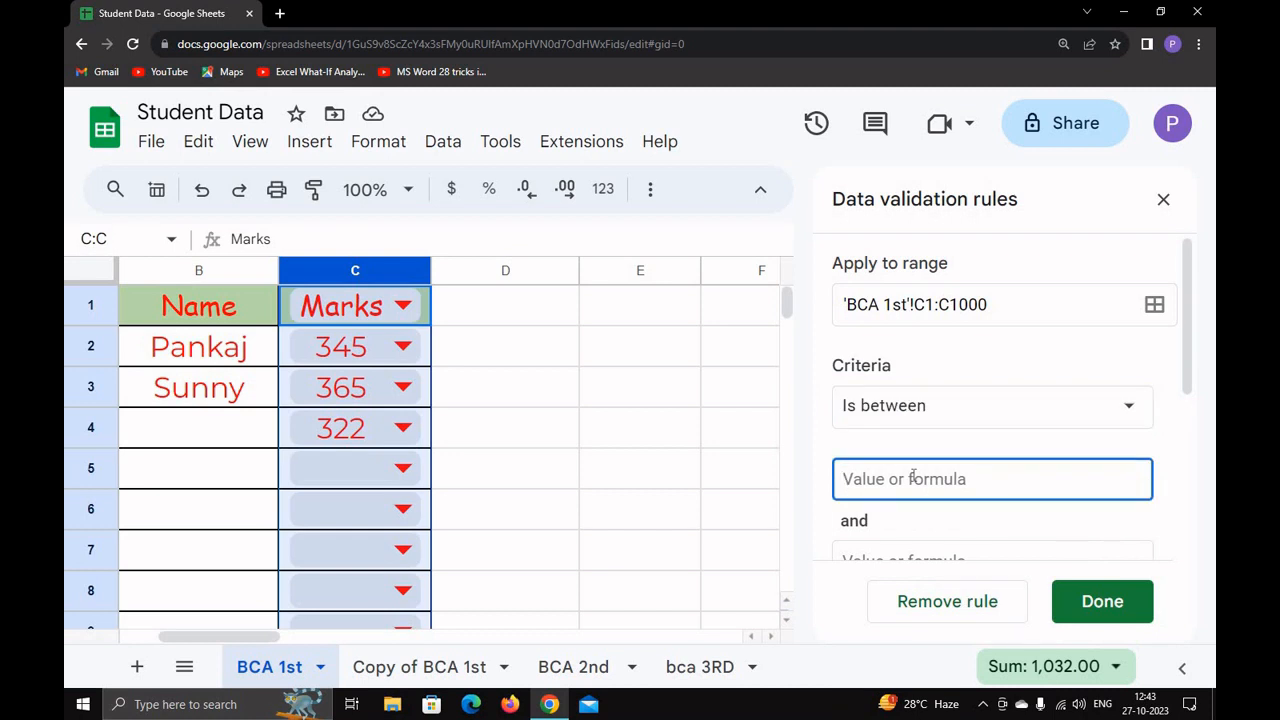
{"action": "type", "text": "100"}
{"action": "scroll", "coordinate": [922, 440], "scroll_direction": "down", "scroll_amount": 2}
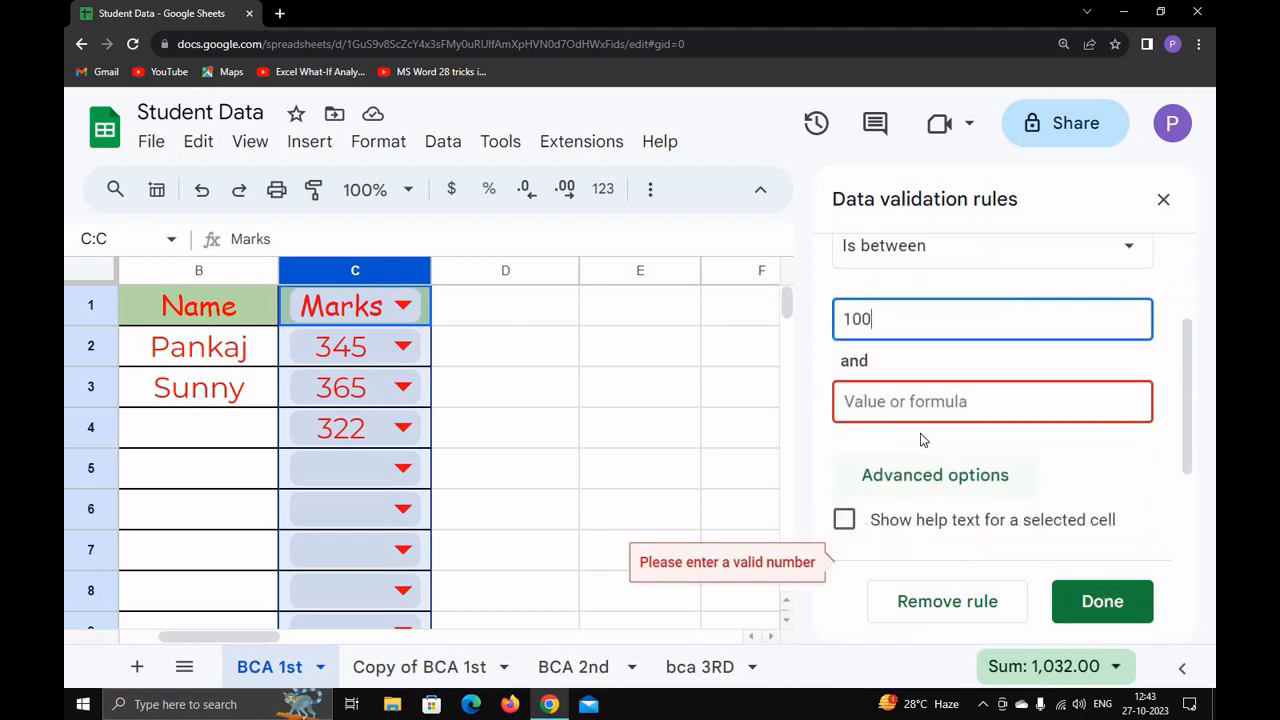
{"action": "left_click", "coordinate": [919, 408]}
{"action": "type", "text": "500"}
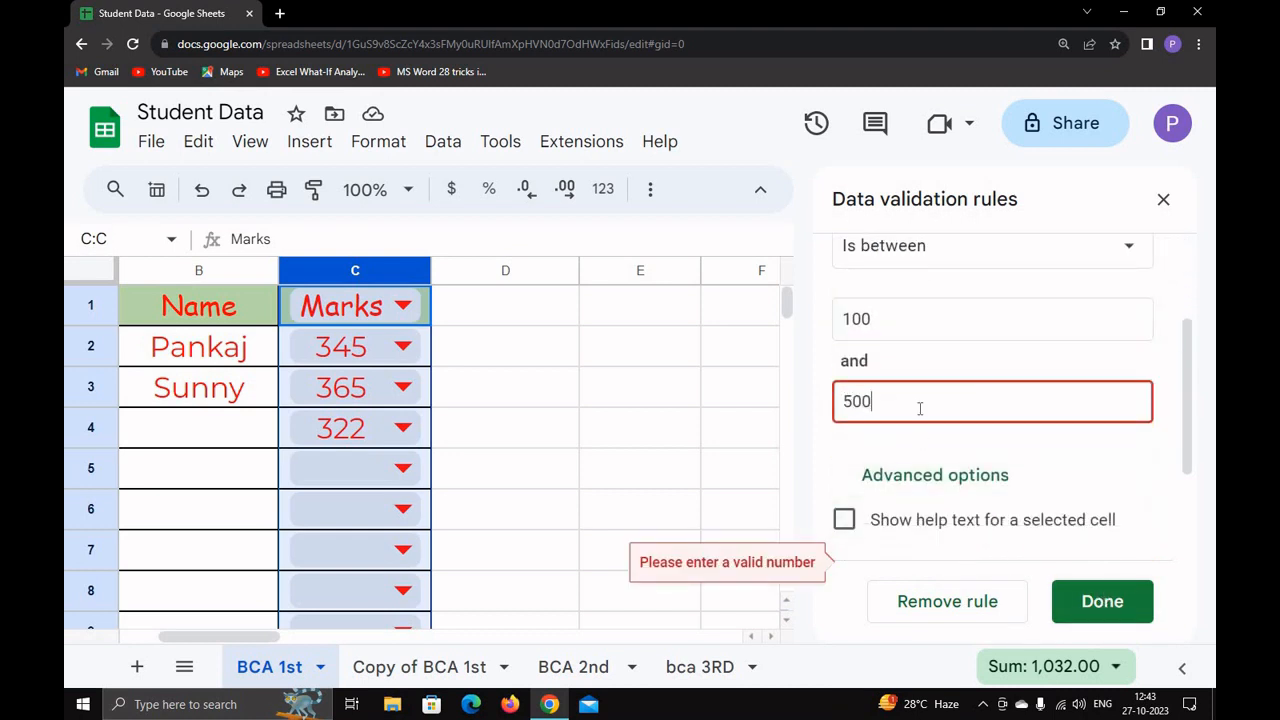
Enable help text for the Marks rule in the advanced options and make it read "Marks must be between 100 and 500"
{"action": "left_click", "coordinate": [914, 479]}
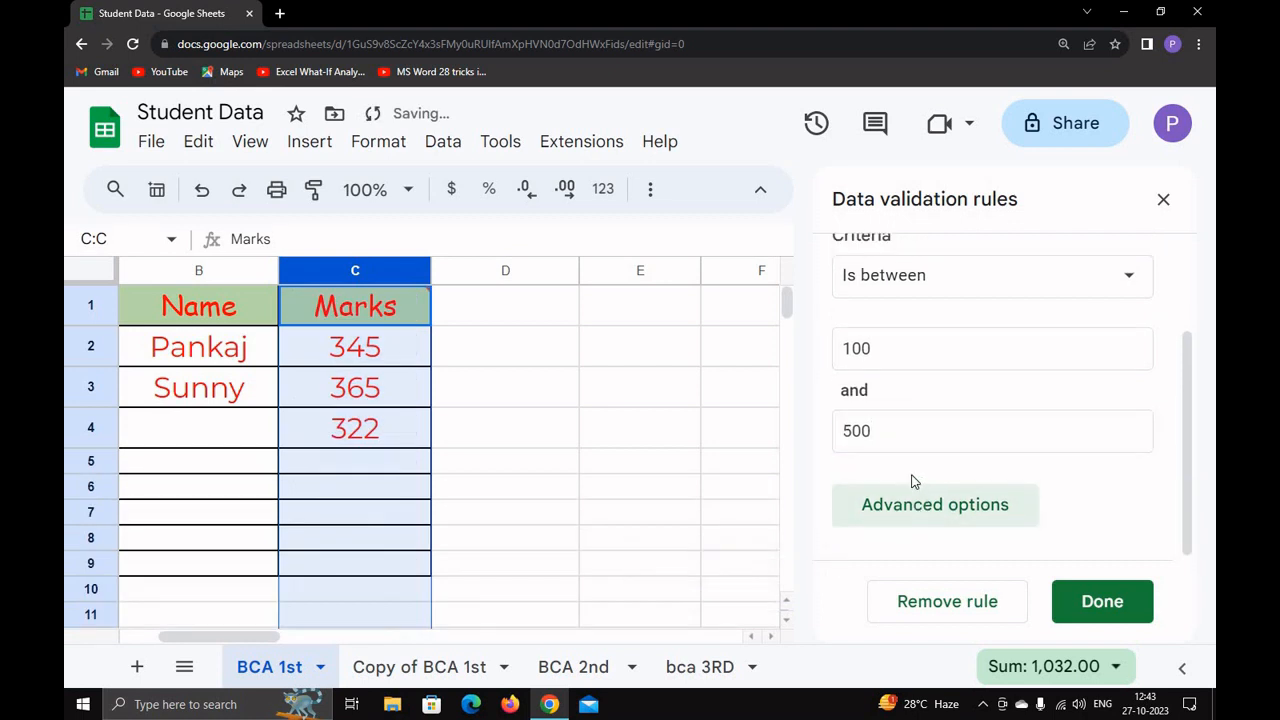
{"action": "left_click", "coordinate": [858, 504]}
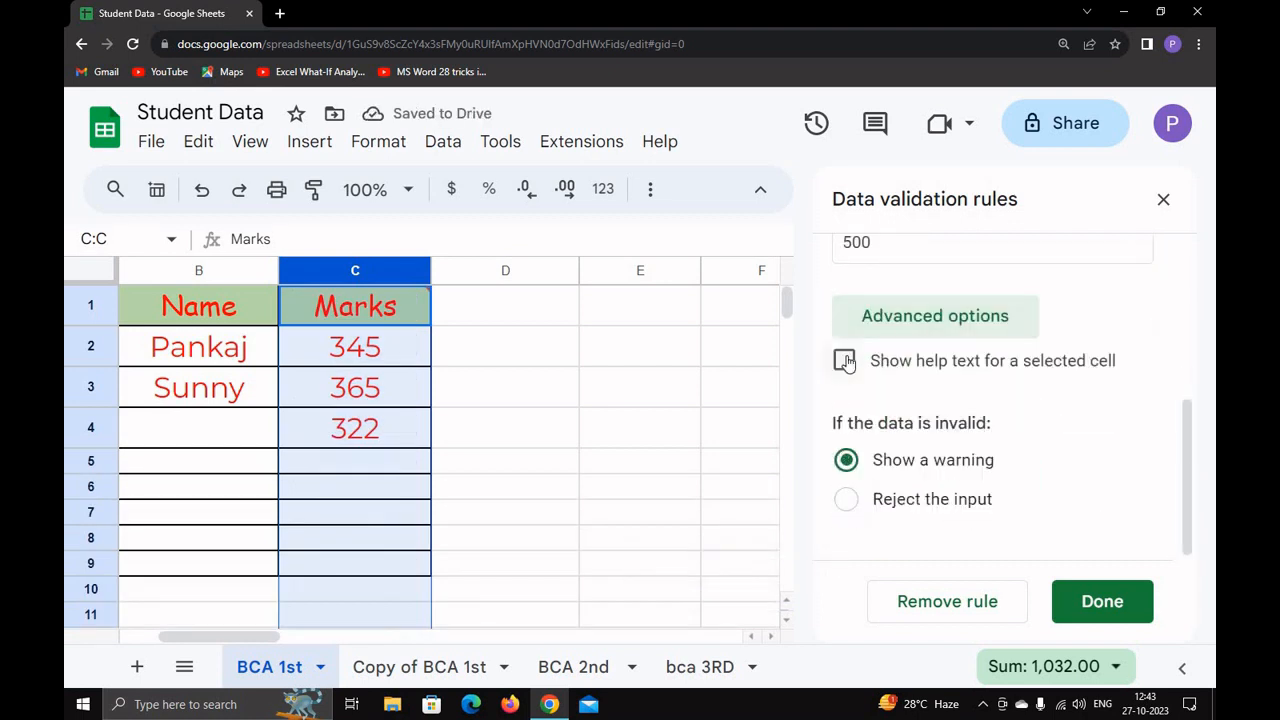
{"action": "left_click", "coordinate": [845, 361]}
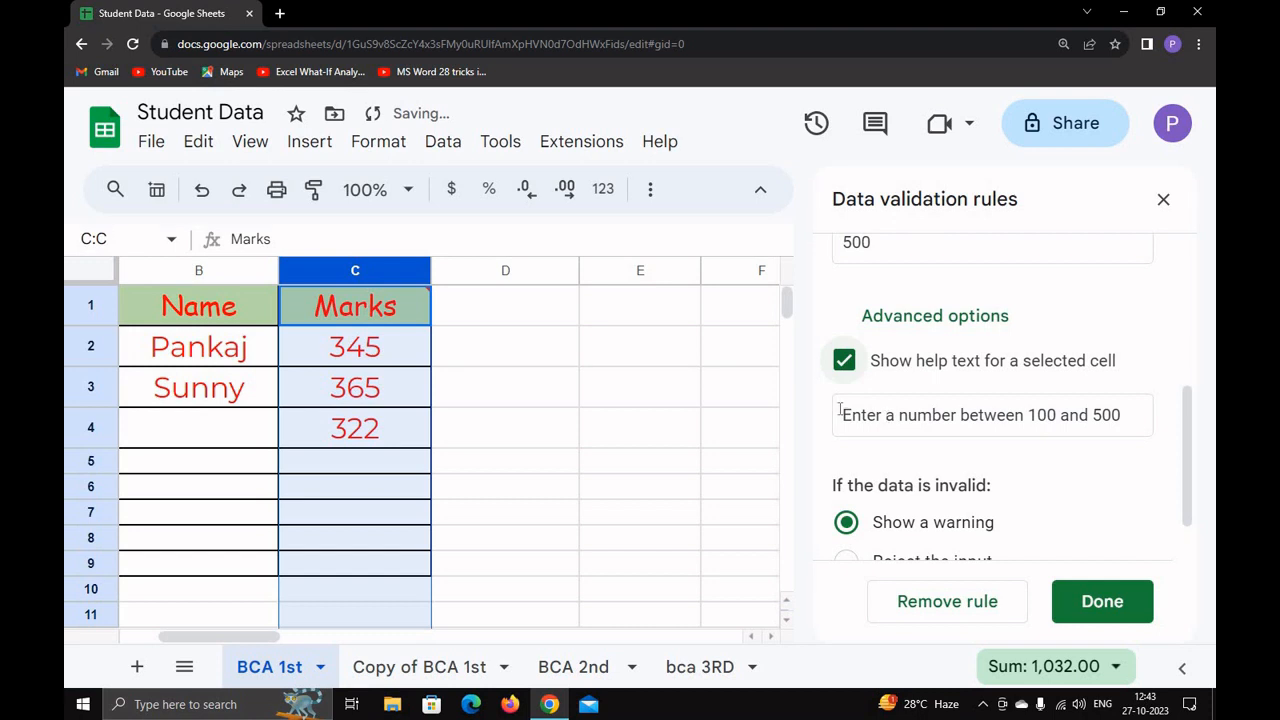
{"action": "triple_click", "coordinate": [911, 410]}
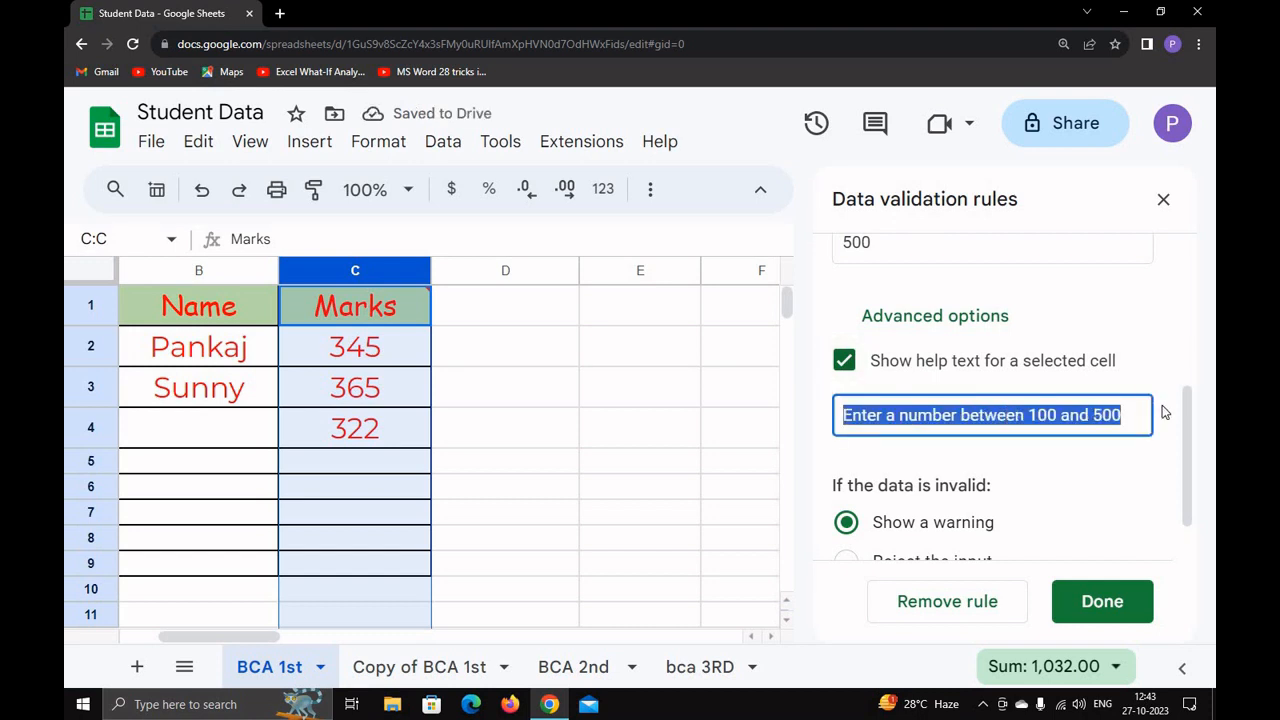
{"action": "type", "text": "Marks mu"}
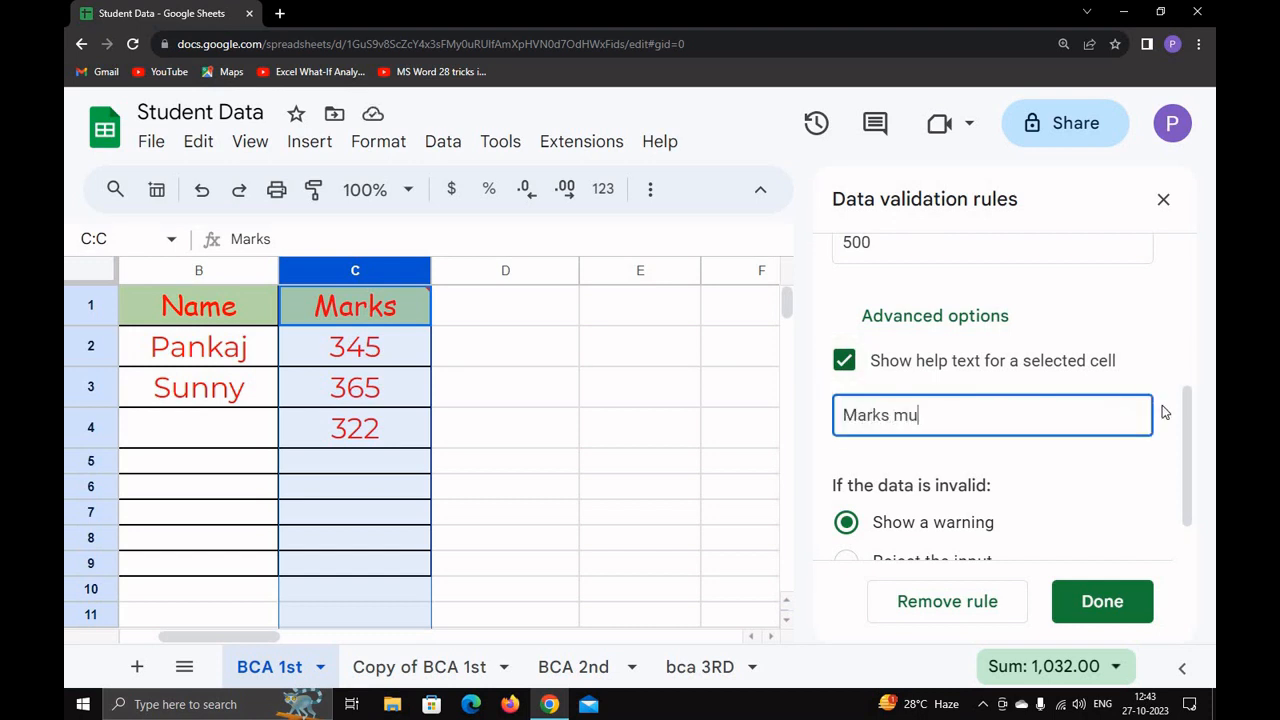
{"action": "type", "text": "st be between 100 and "}
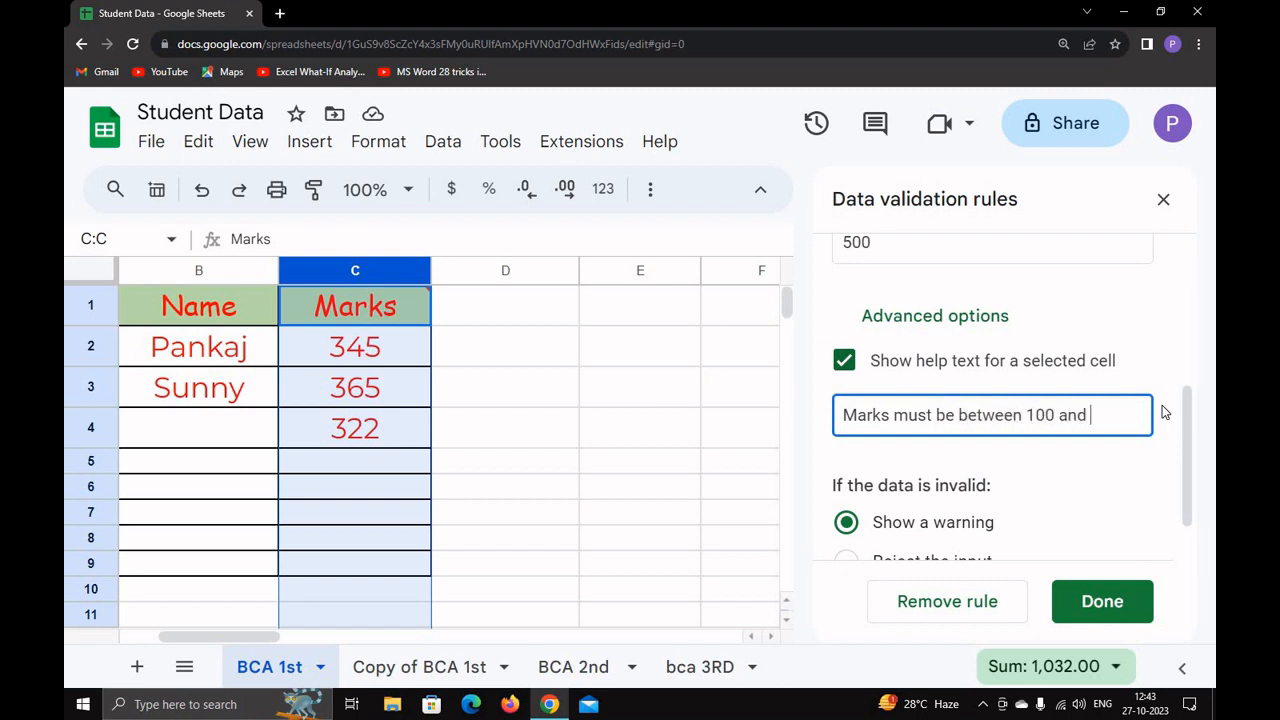
{"action": "type", "text": "500"}
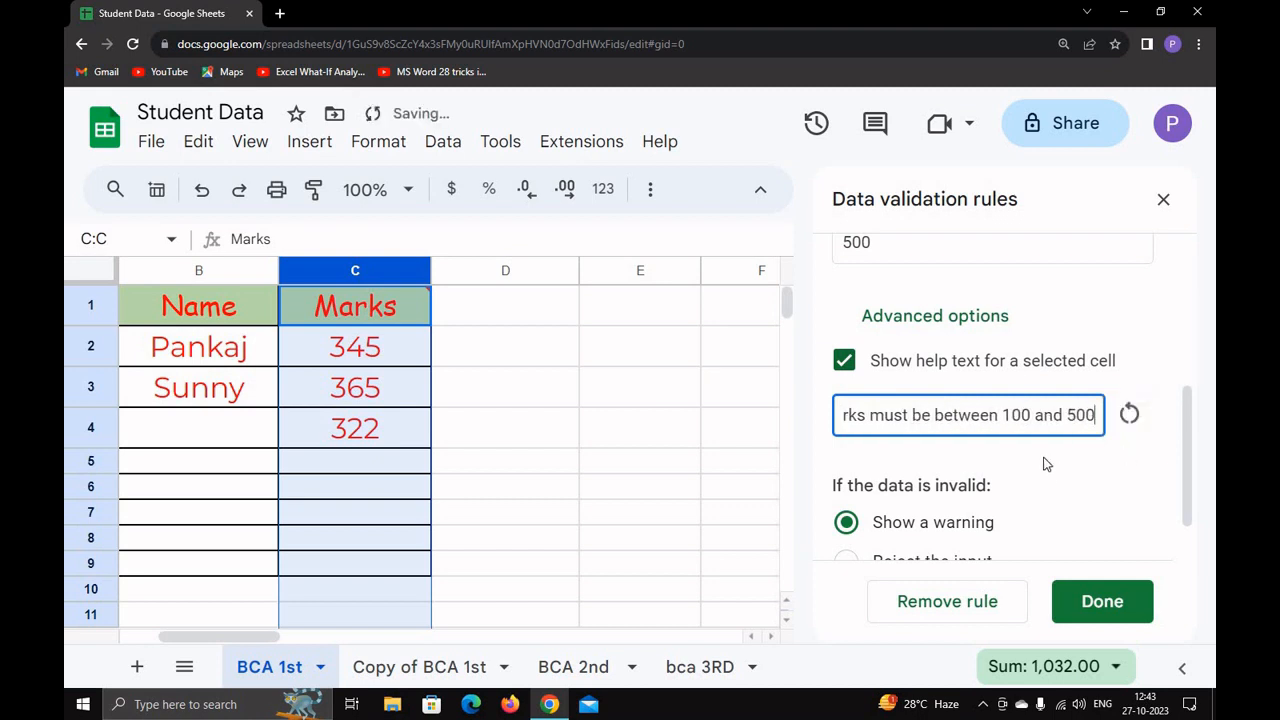
Make the Marks rule reject invalid input and save it
{"action": "scroll", "coordinate": [1046, 463], "scroll_direction": "down", "scroll_amount": 1}
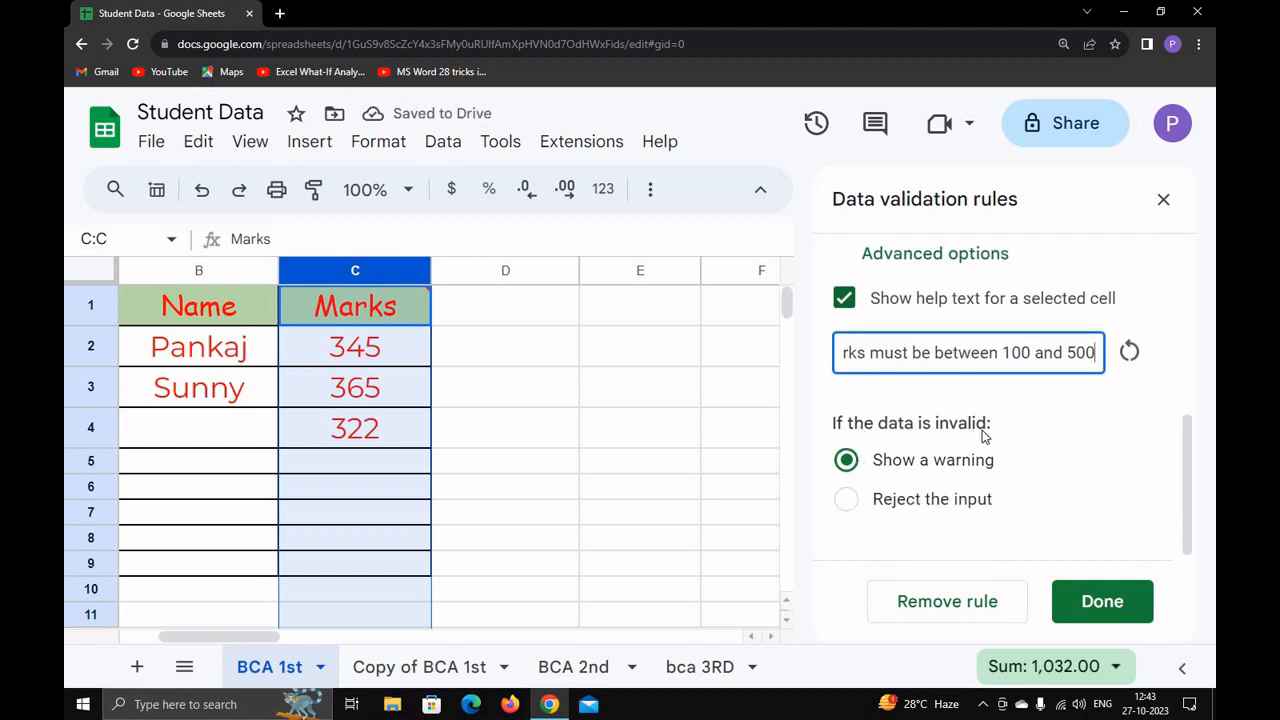
{"action": "left_click", "coordinate": [846, 499]}
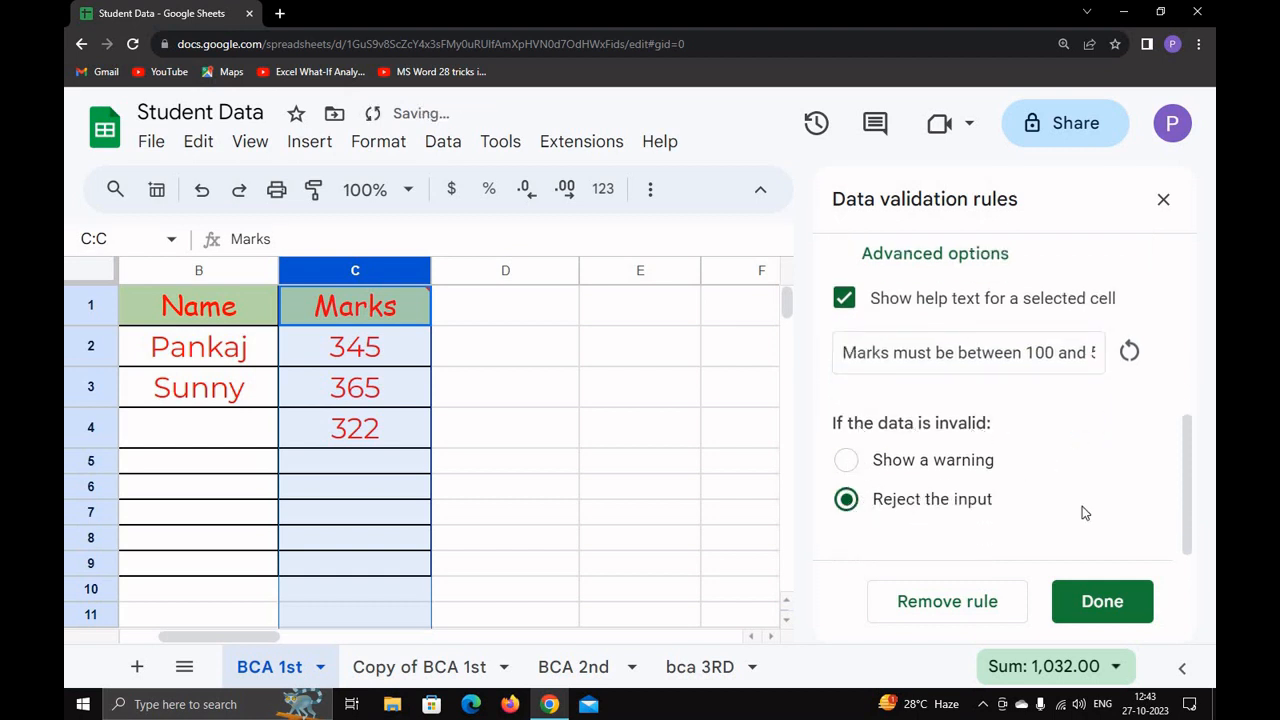
{"action": "left_click", "coordinate": [1098, 605]}
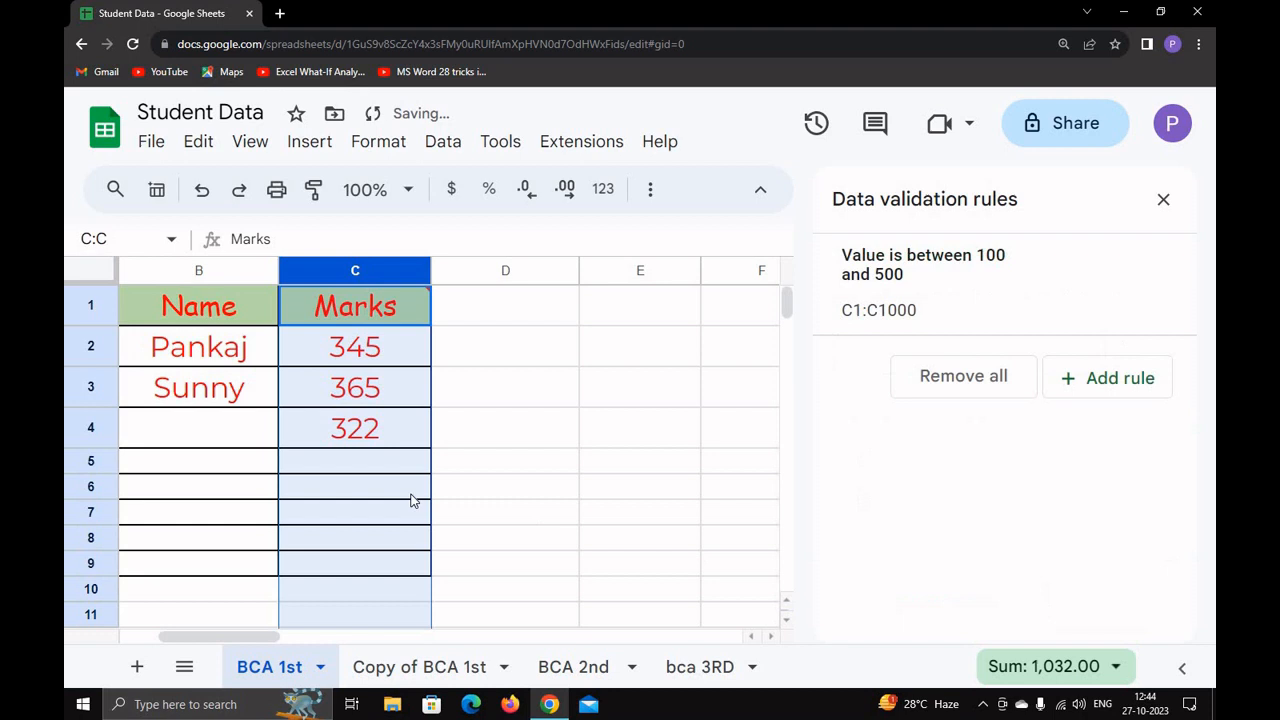
Test the lower limit by trying to enter 45 in cell C5, and dismiss the alert
{"action": "left_click", "coordinate": [362, 466]}
{"action": "type", "text": "45"}
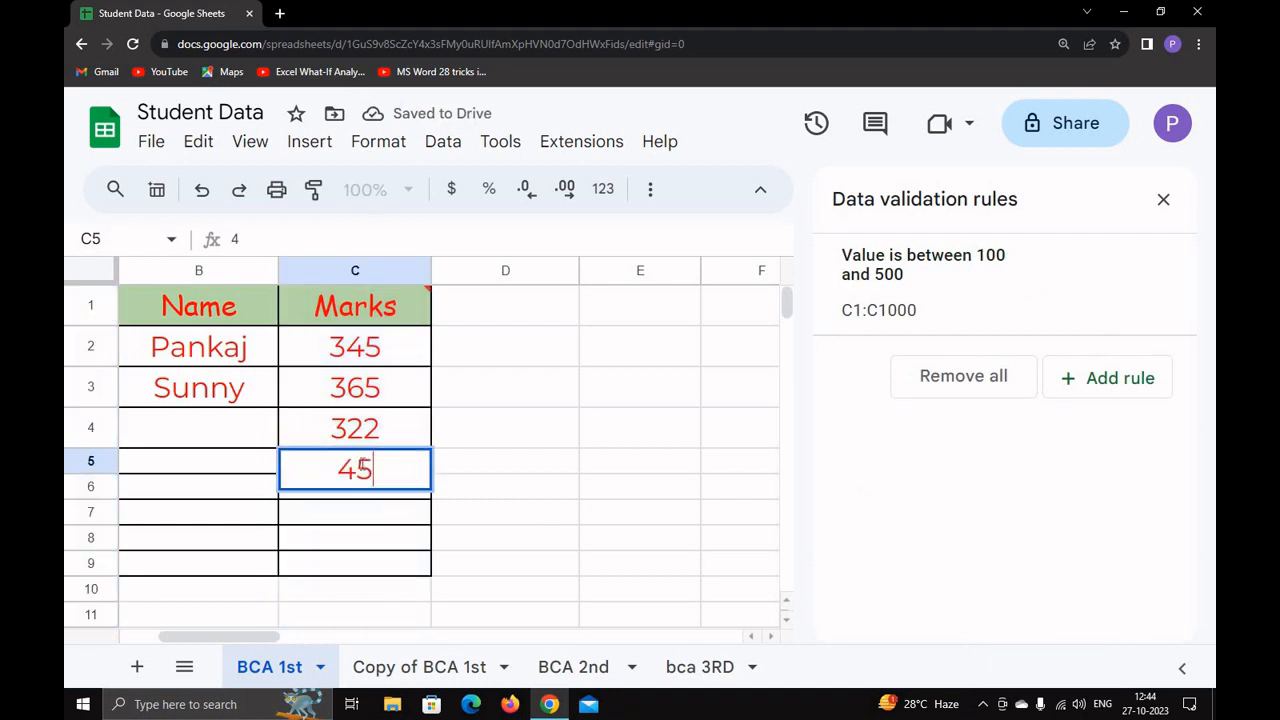
{"action": "key", "text": "Tab"}
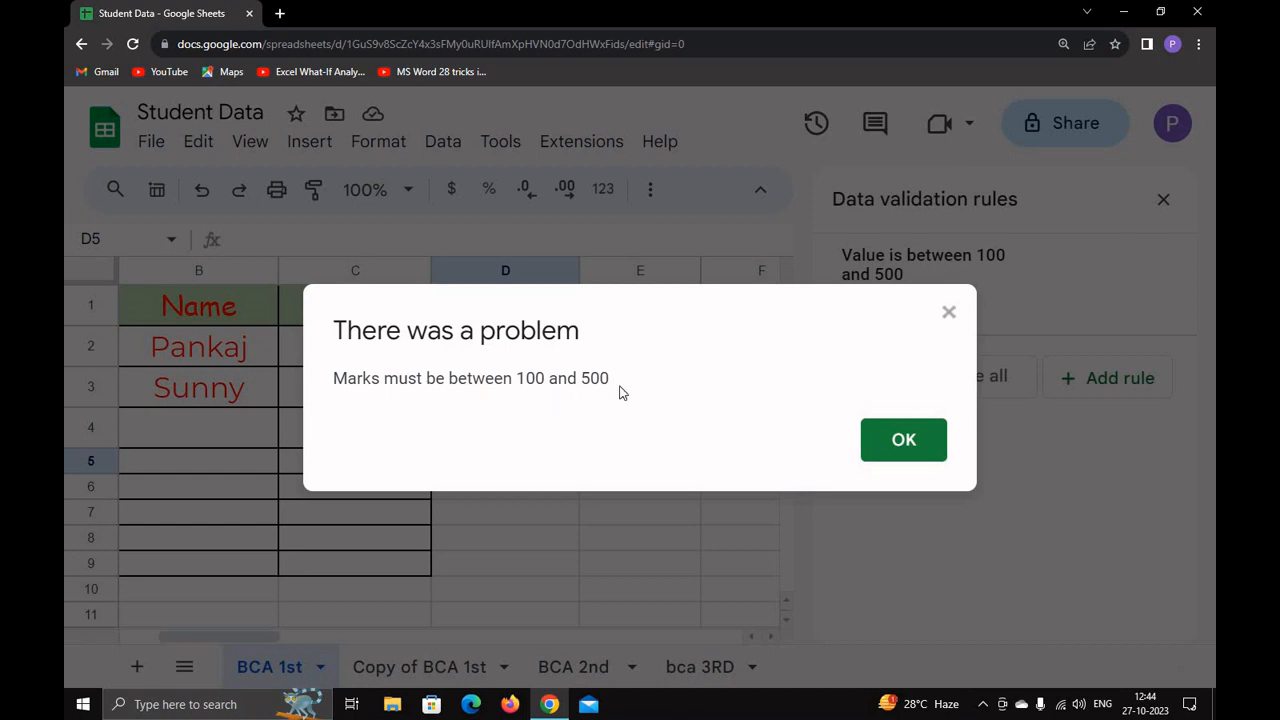
{"action": "left_click", "coordinate": [895, 450]}
Test the upper limit by trying to enter 544 in cell C5, and dismiss the alert
{"action": "left_click", "coordinate": [338, 471]}
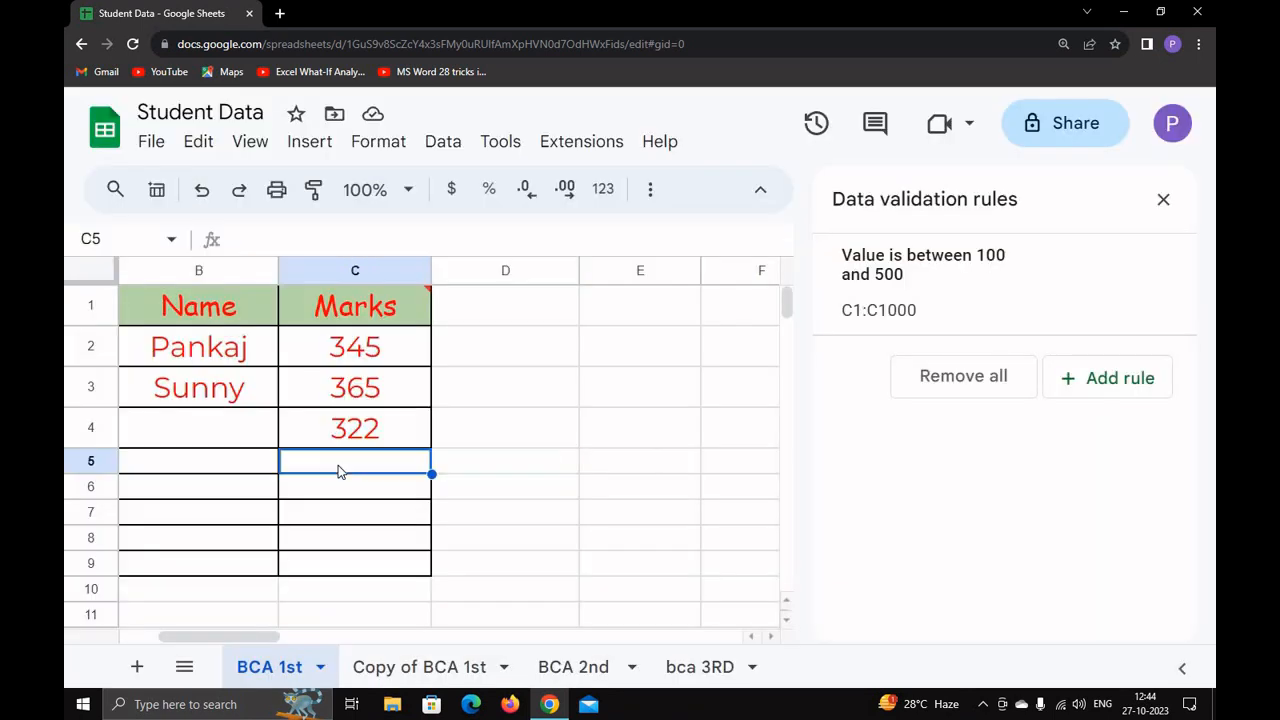
{"action": "type", "text": "544"}
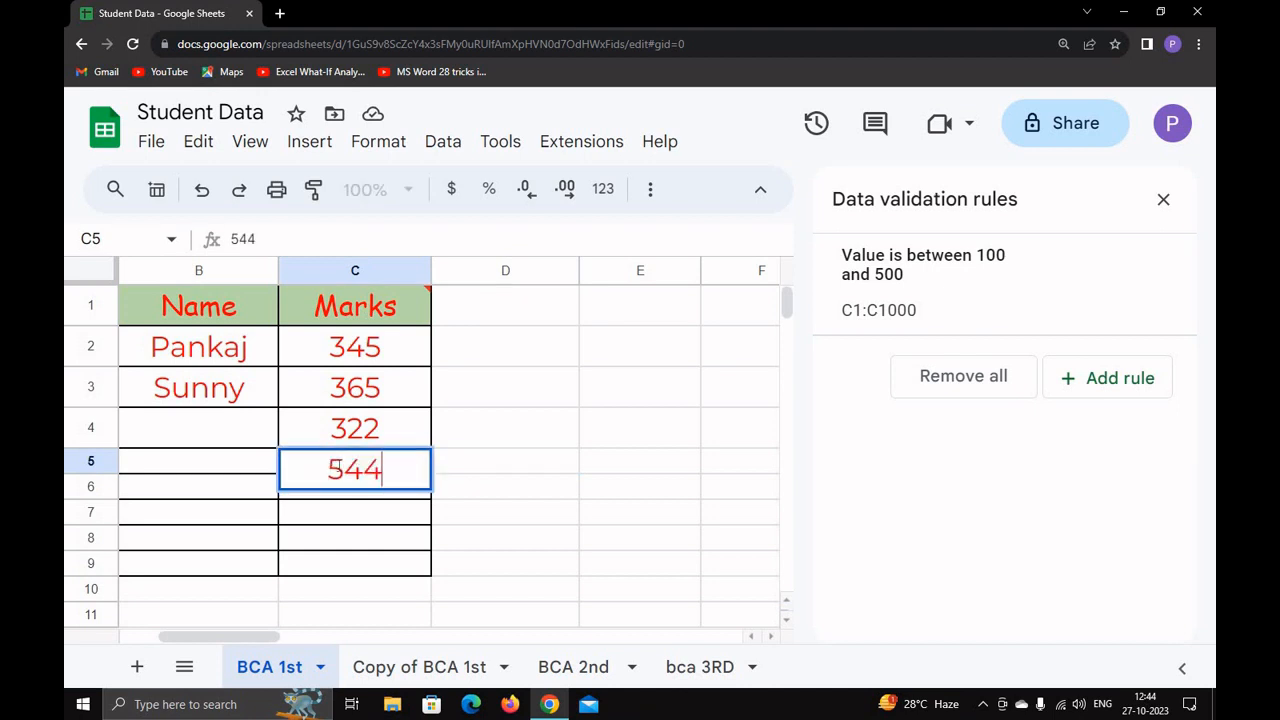
{"action": "left_click", "coordinate": [340, 497]}
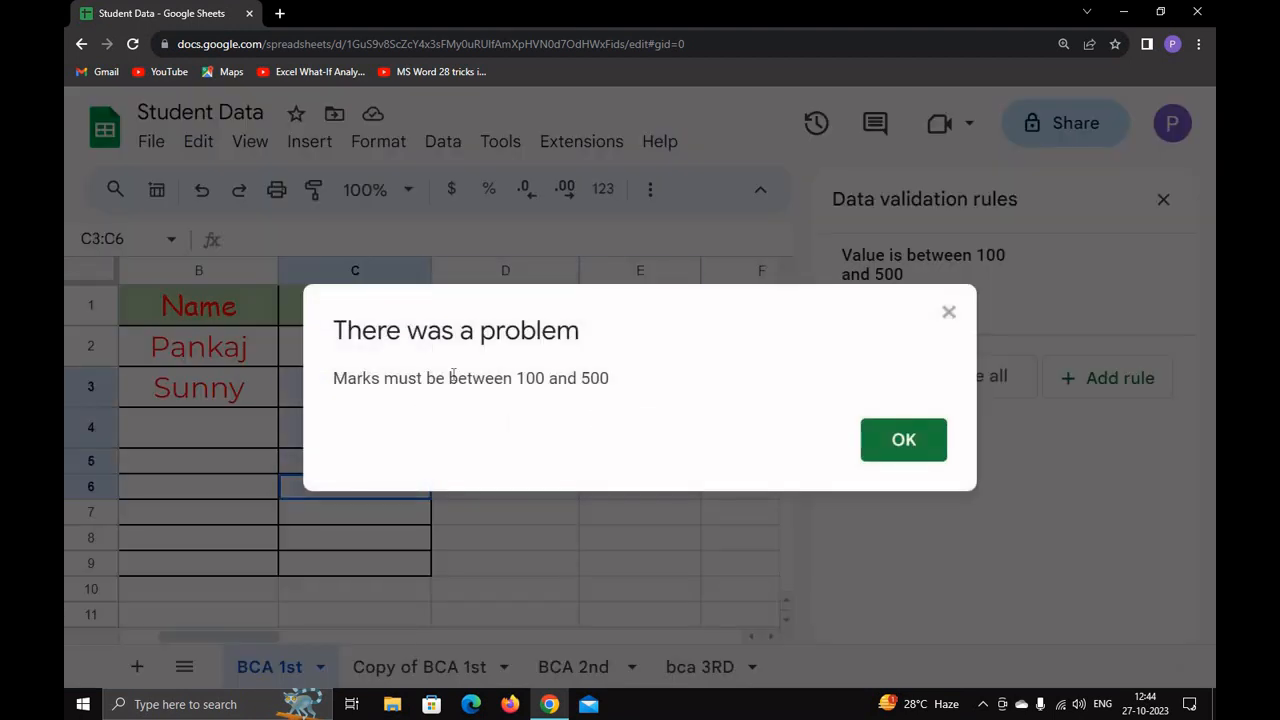
{"action": "left_click", "coordinate": [906, 452]}
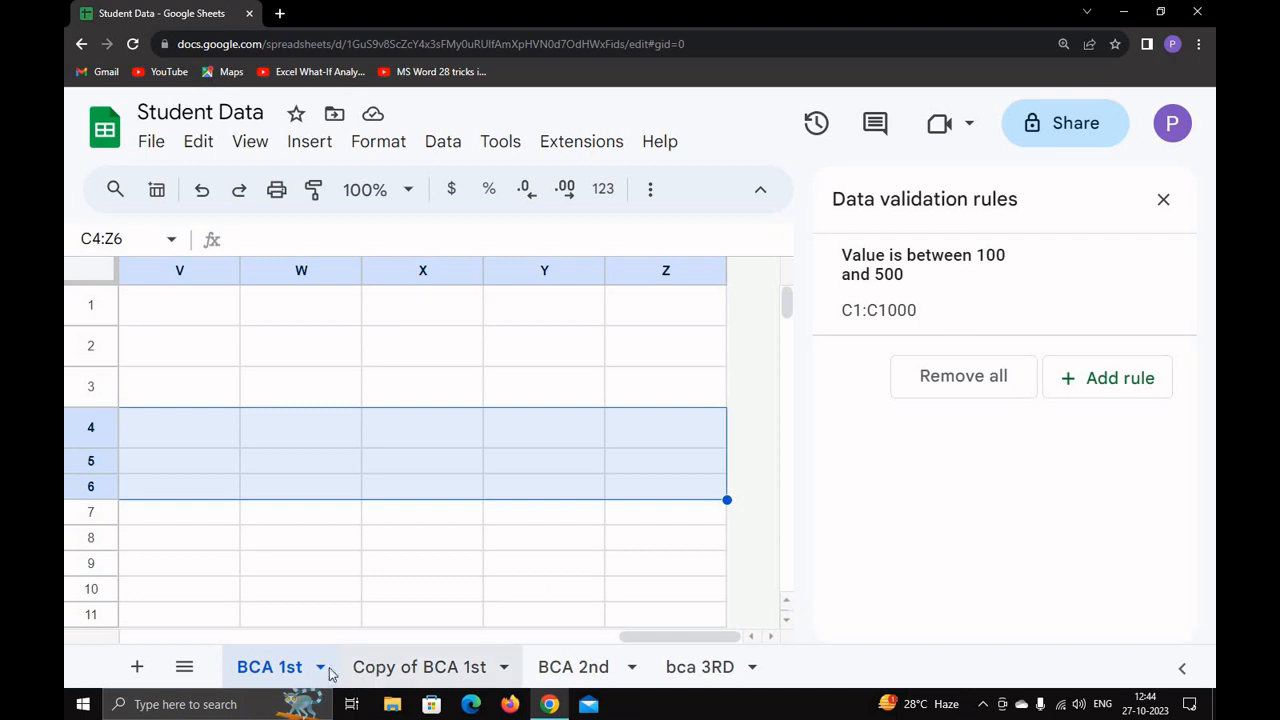
Enter 333 as the marks value in cell C5
{"action": "left_click_drag", "start_coordinate": [657, 634], "coordinate": [69, 646]}
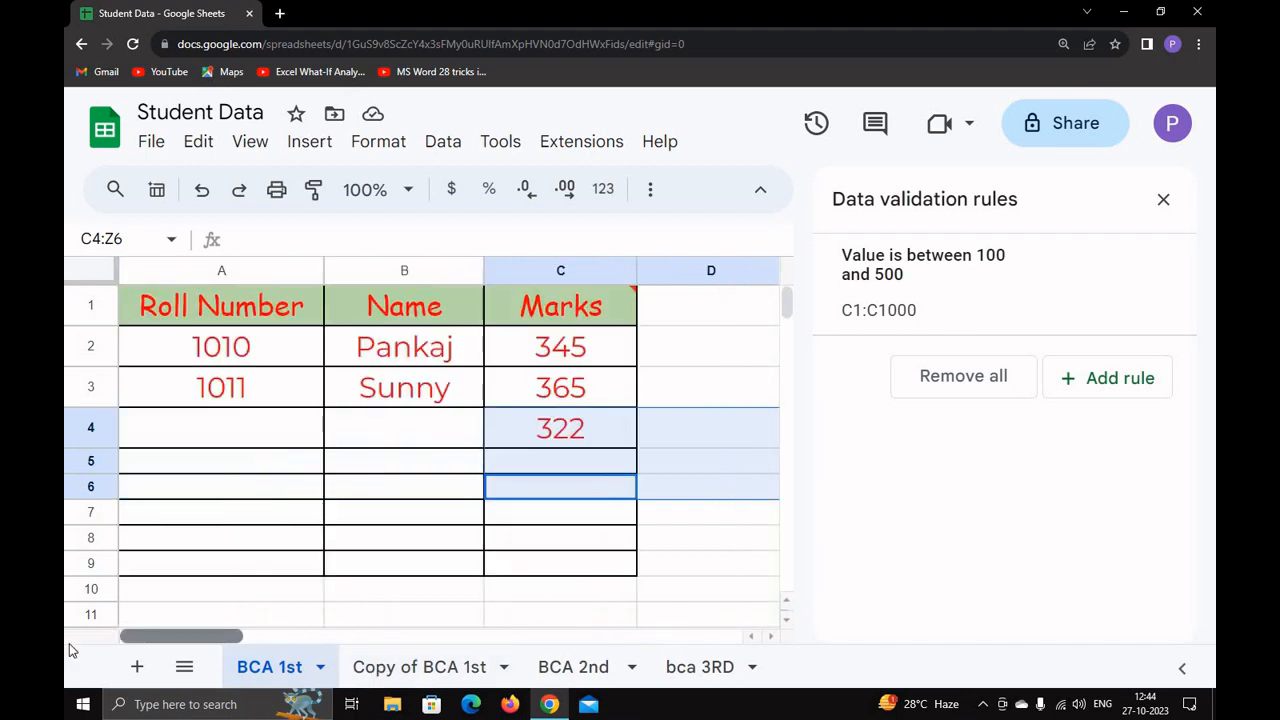
{"action": "left_click", "coordinate": [527, 473]}
{"action": "type", "text": "333"}
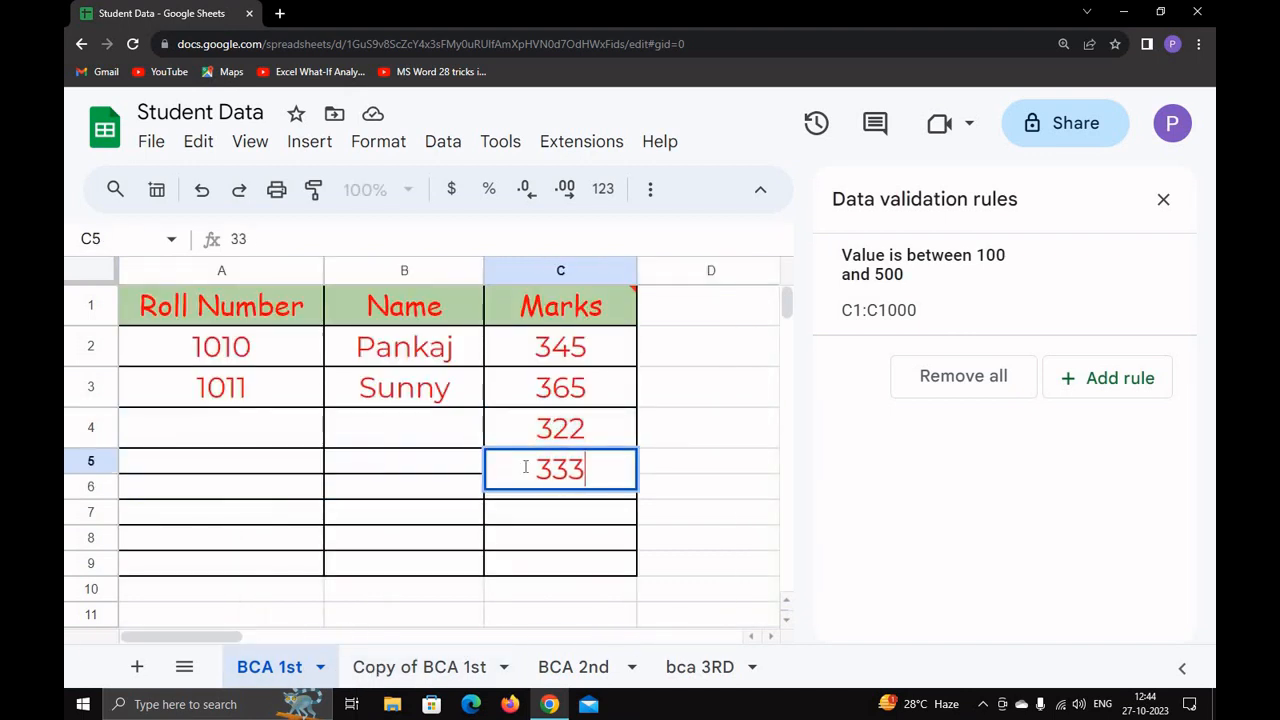
{"action": "key", "text": "Tab"}
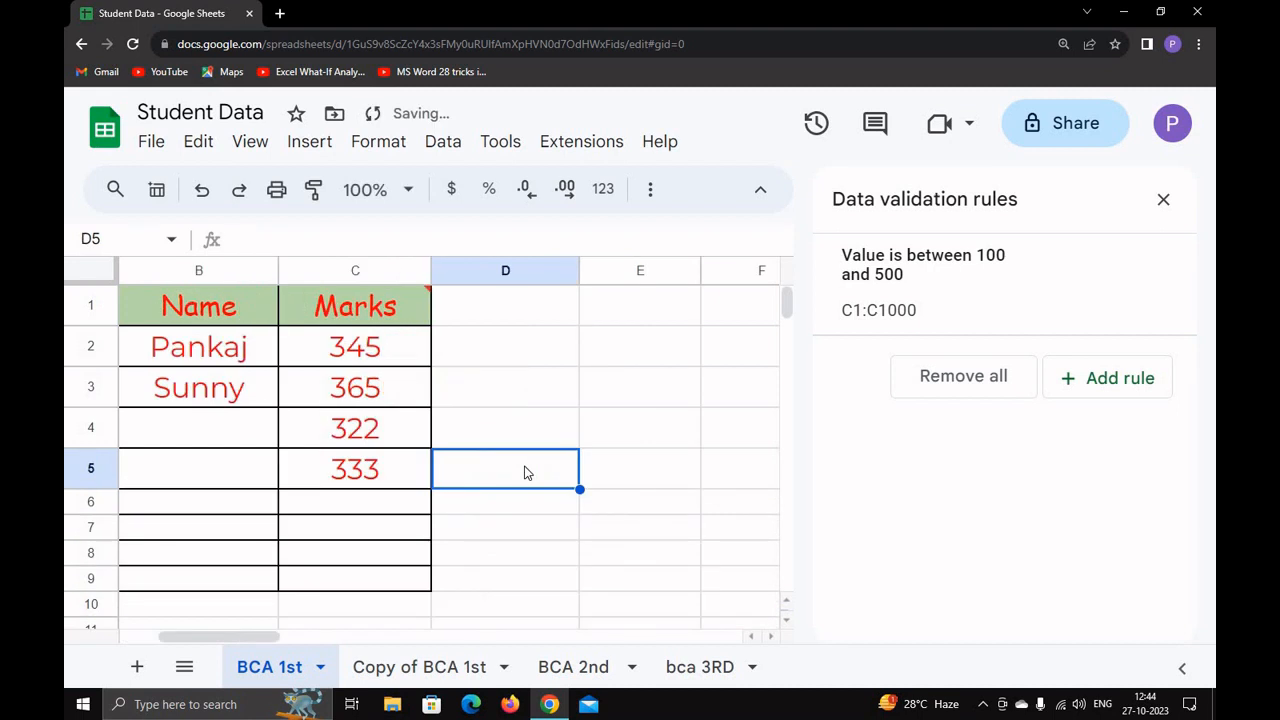
{"action": "left_click", "coordinate": [356, 503]}
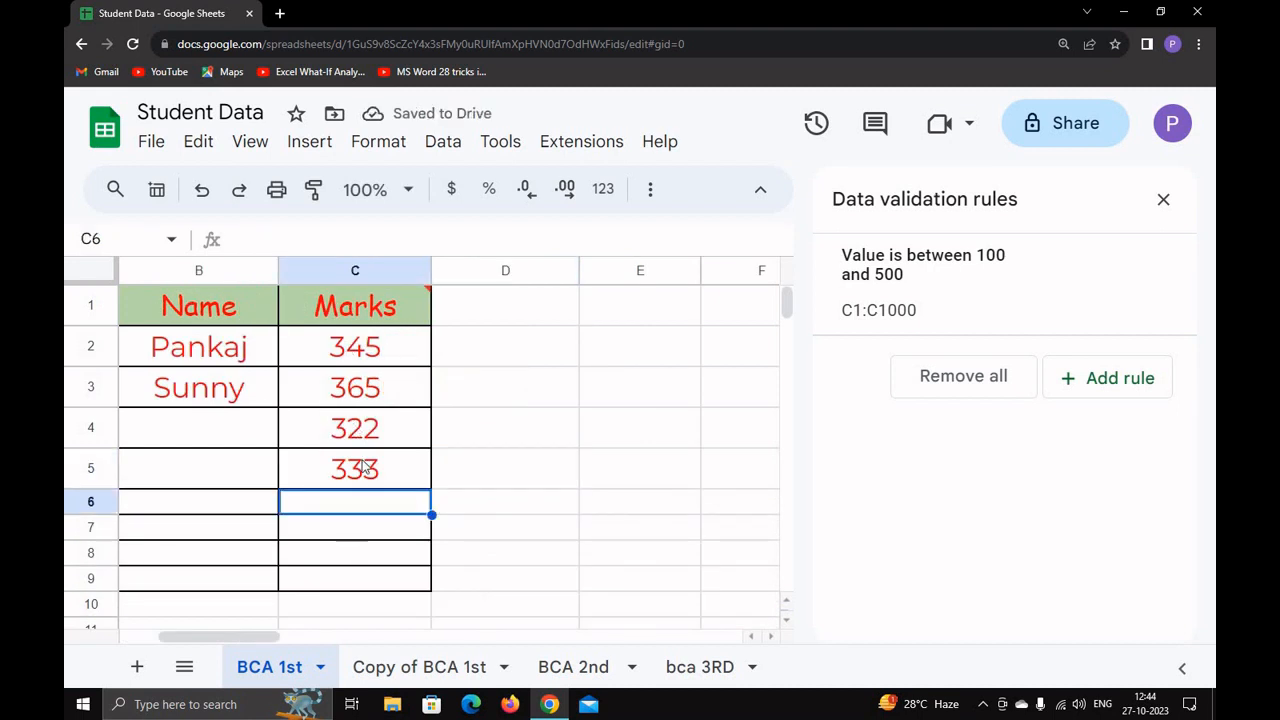
Copy the formatting of the whole Name column onto column D
{"action": "mouse_move", "coordinate": [428, 292]}
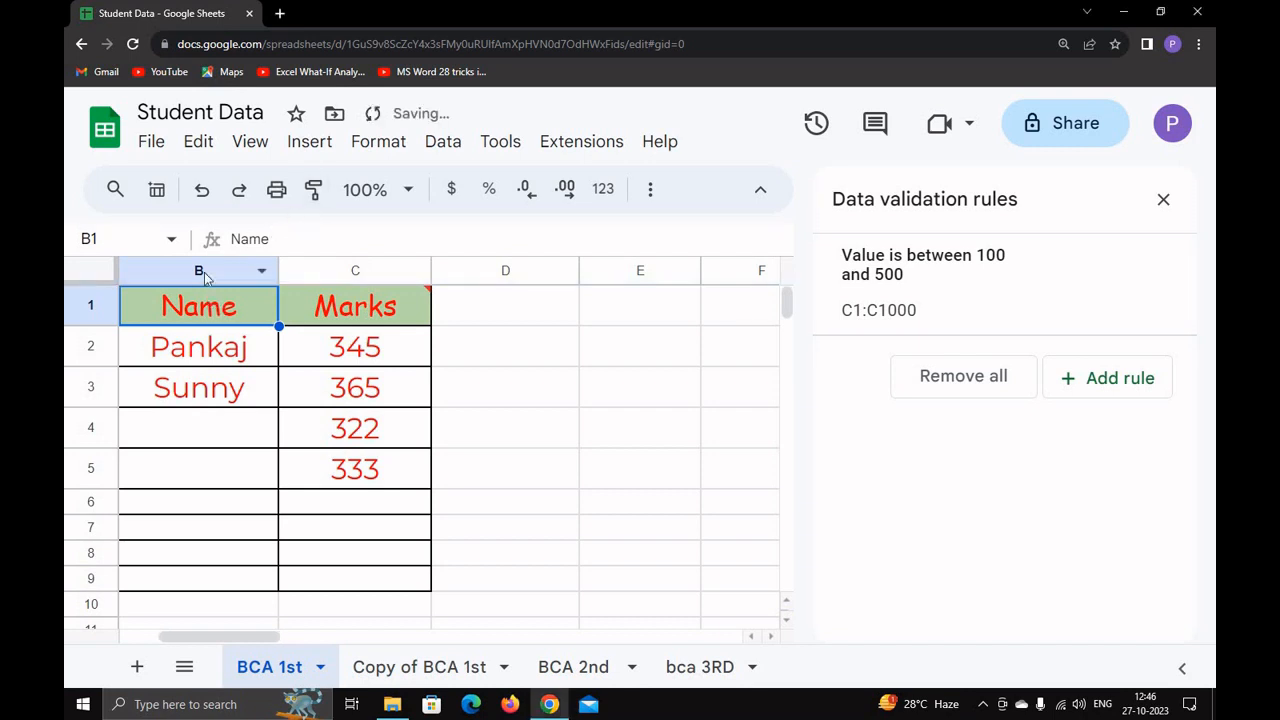
{"action": "left_click", "coordinate": [218, 278]}
{"action": "left_click", "coordinate": [313, 190]}
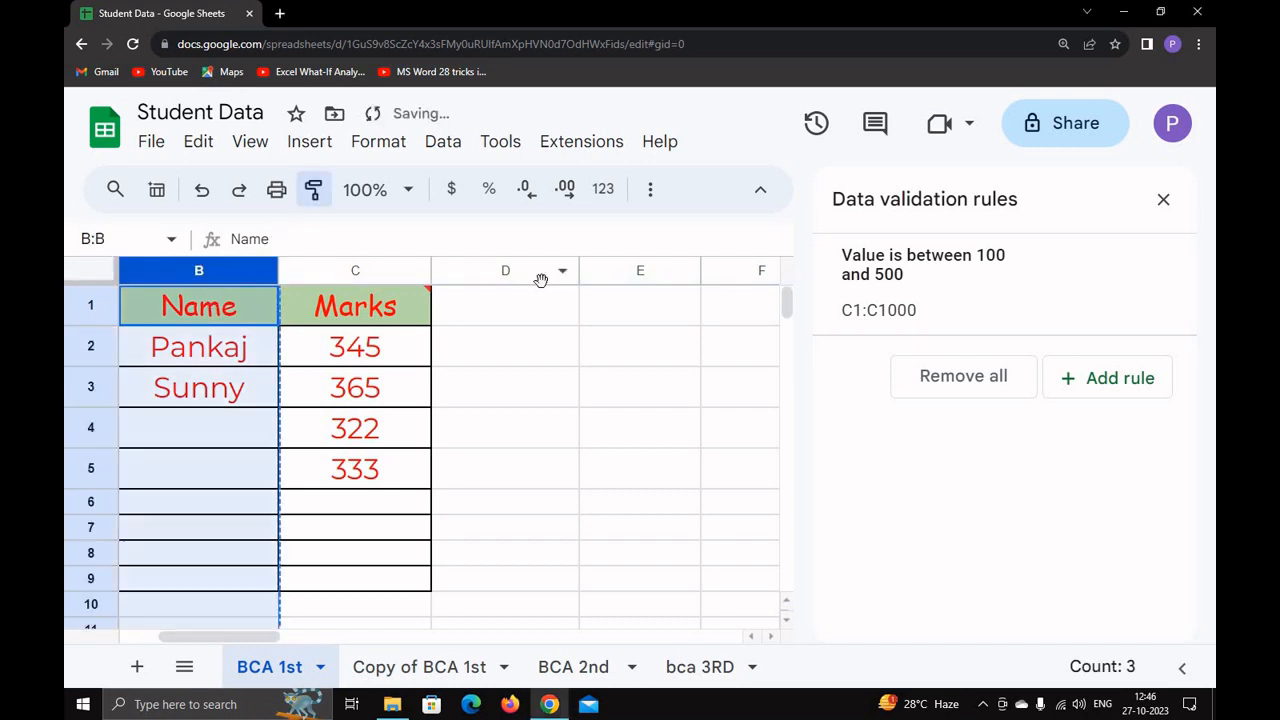
{"action": "left_click", "coordinate": [528, 276]}
Enter the header "Date of Admission" in cell D1 and widen column D to fit it
{"action": "left_click", "coordinate": [492, 320]}
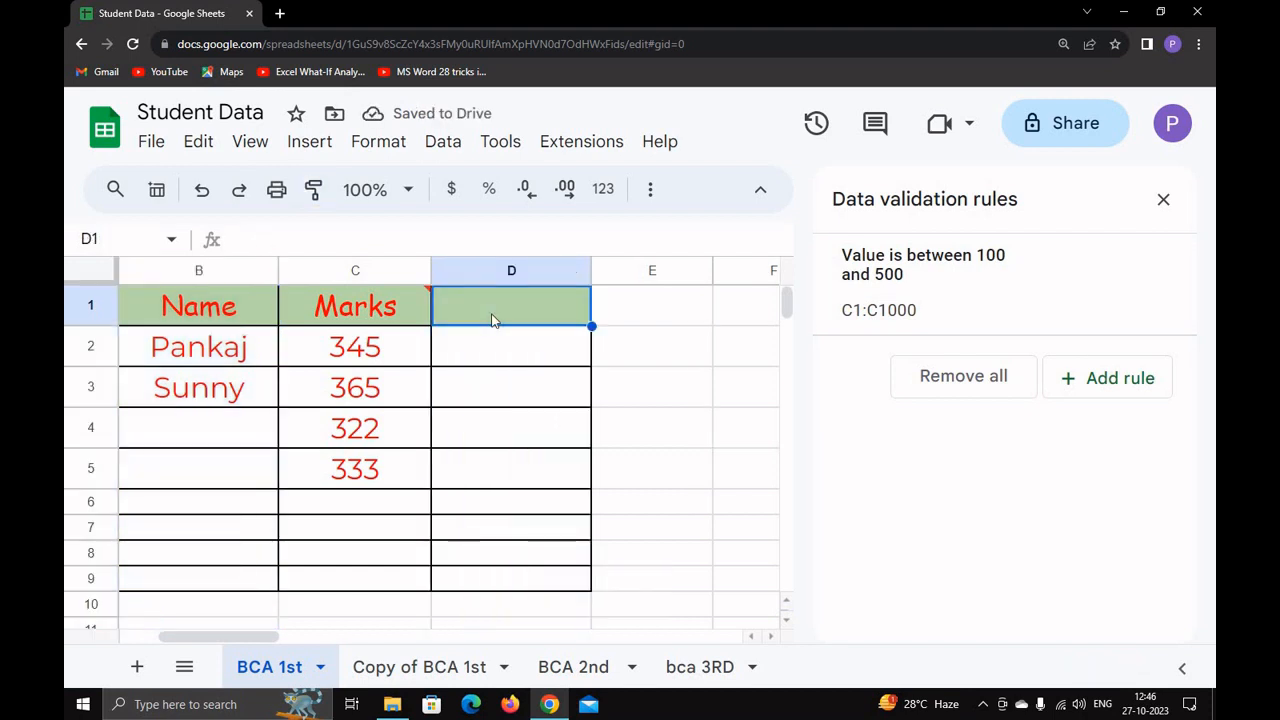
{"action": "type", "text": "Date o"}
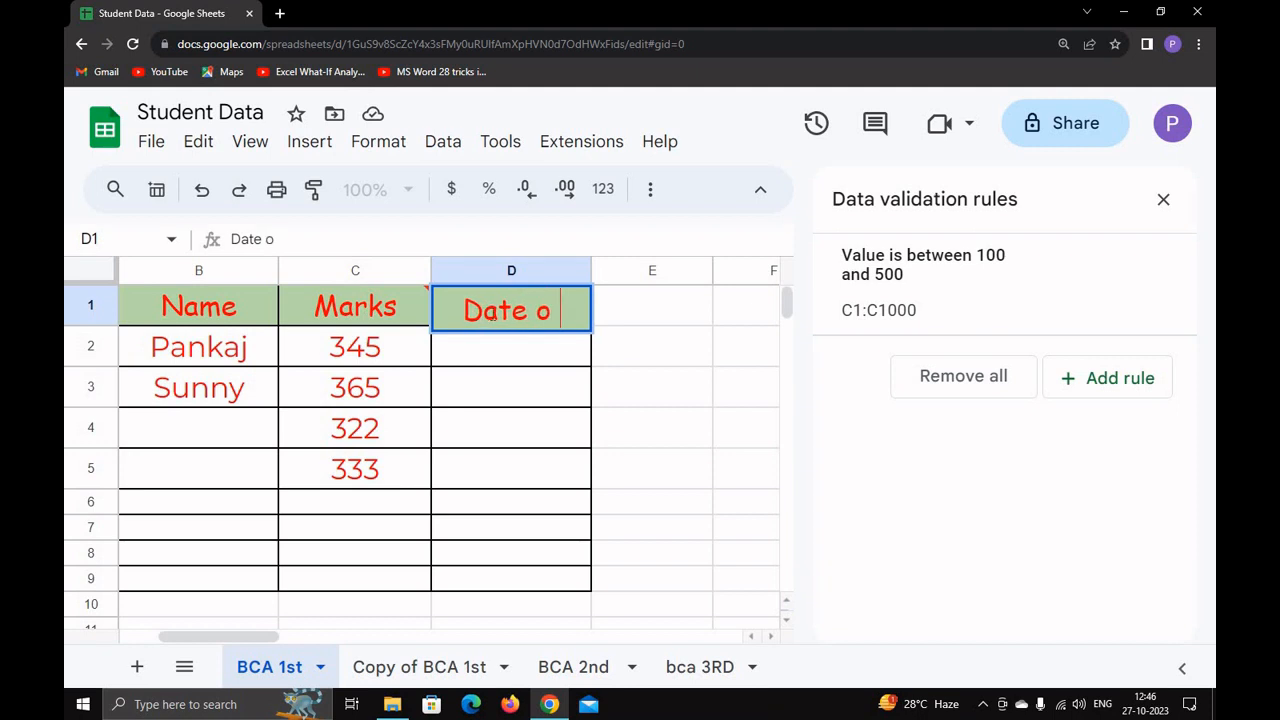
{"action": "type", "text": "f Admission"}
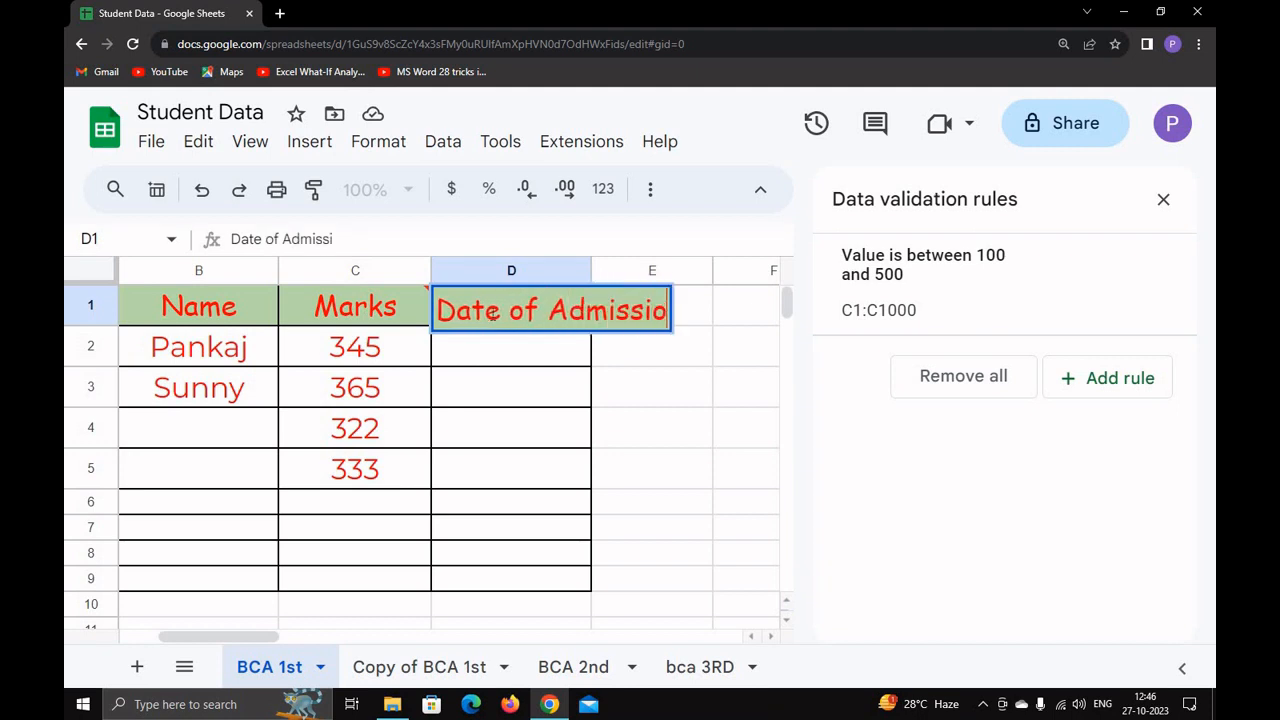
{"action": "key", "text": "Tab"}
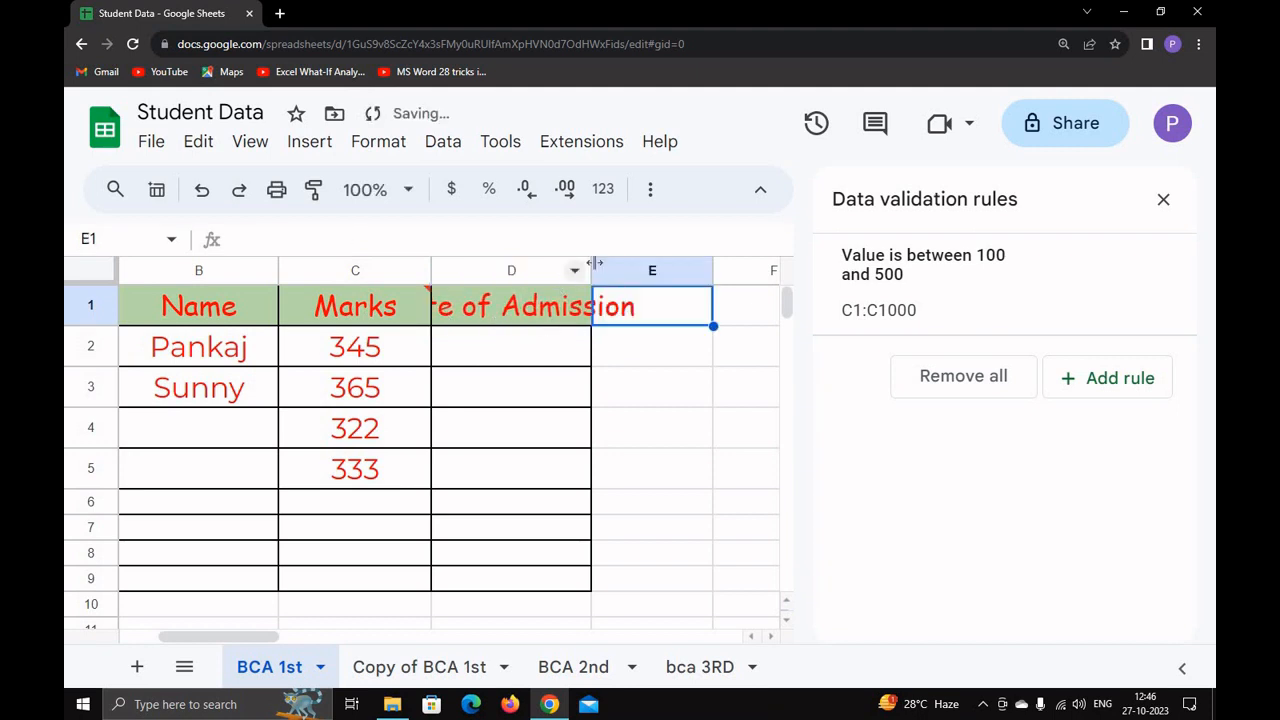
{"action": "left_click_drag", "start_coordinate": [591, 270], "coordinate": [707, 282]}
Add a data validation rule with the default Dropdown criterion to the whole Date of Admission column and close the rules
{"action": "left_click", "coordinate": [570, 348]}
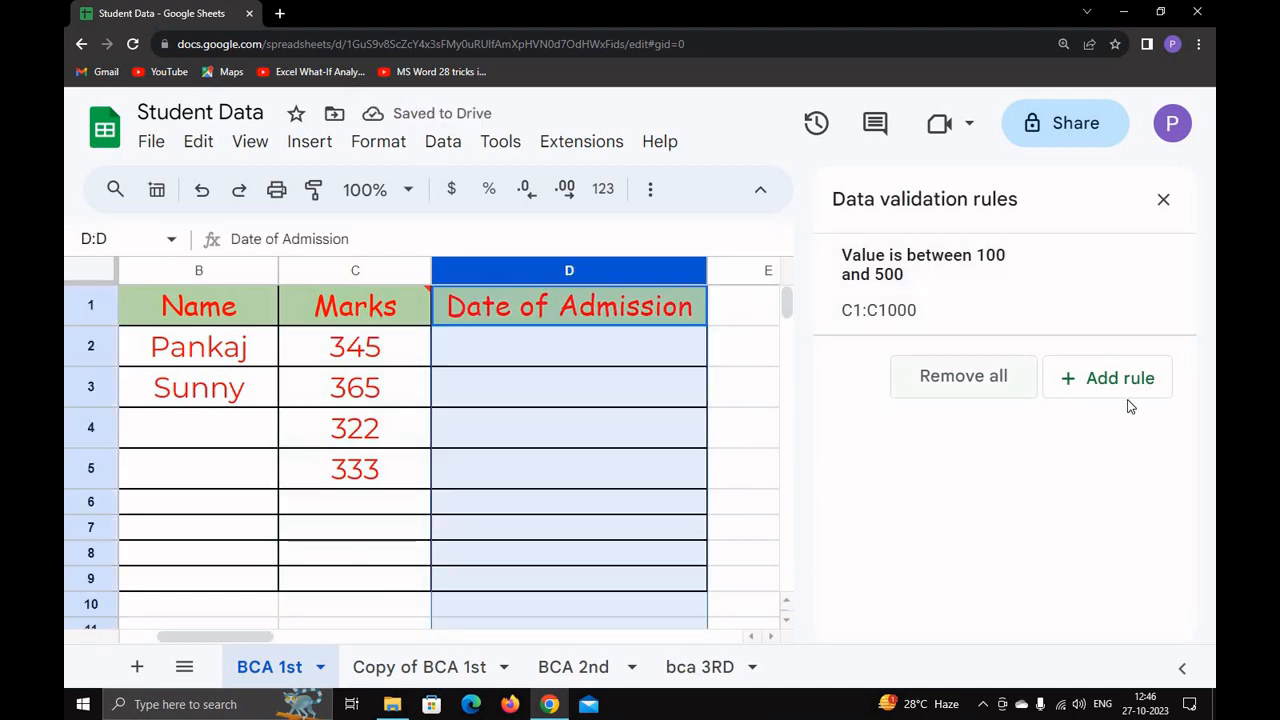
{"action": "left_click", "coordinate": [1086, 390]}
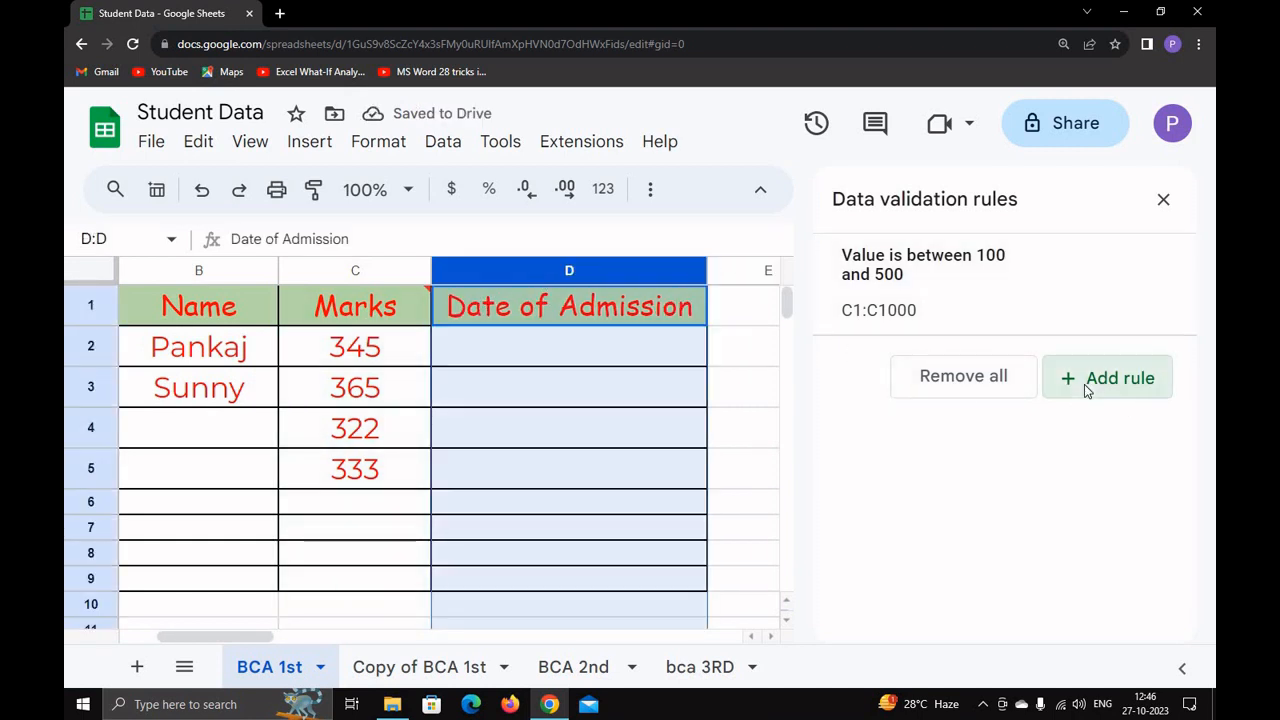
{"action": "scroll", "coordinate": [1000, 500], "scroll_direction": "down", "scroll_amount": 2}
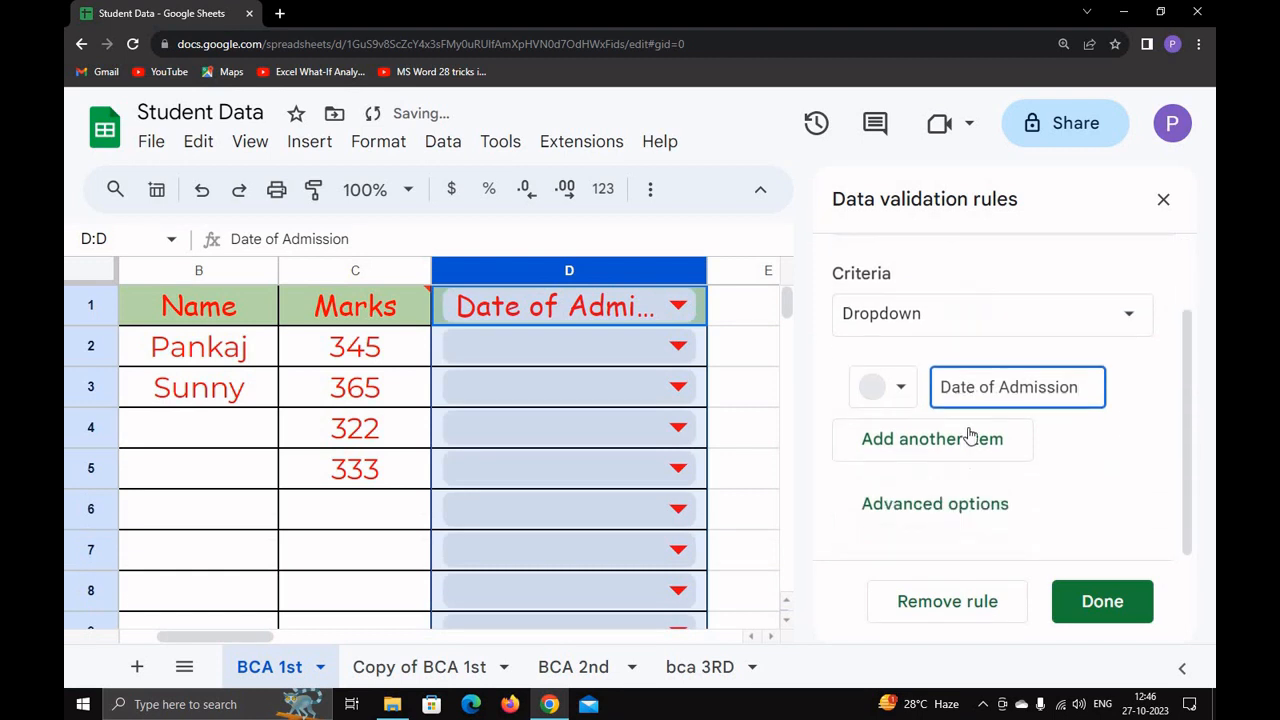
{"action": "scroll", "coordinate": [971, 560], "scroll_direction": "up", "scroll_amount": 2}
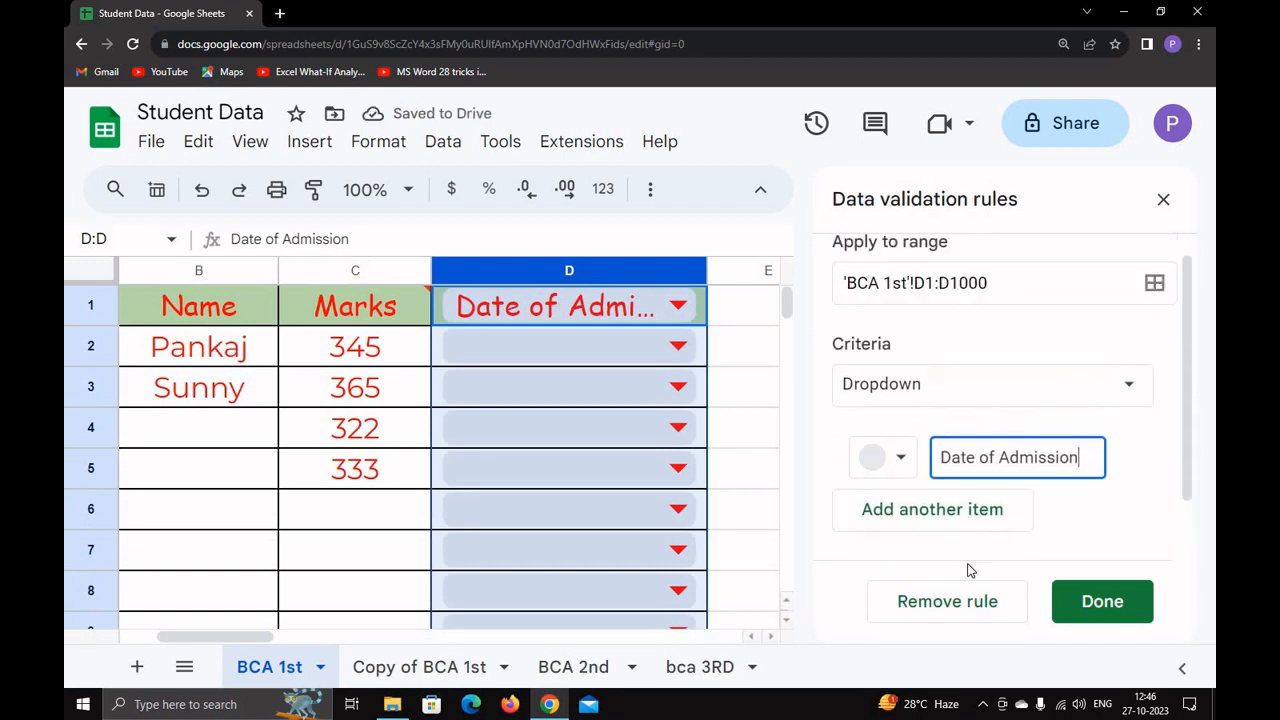
{"action": "left_click", "coordinate": [1163, 199]}
Change the spreadsheet's locale to India and save the settings
{"action": "left_click", "coordinate": [157, 147]}
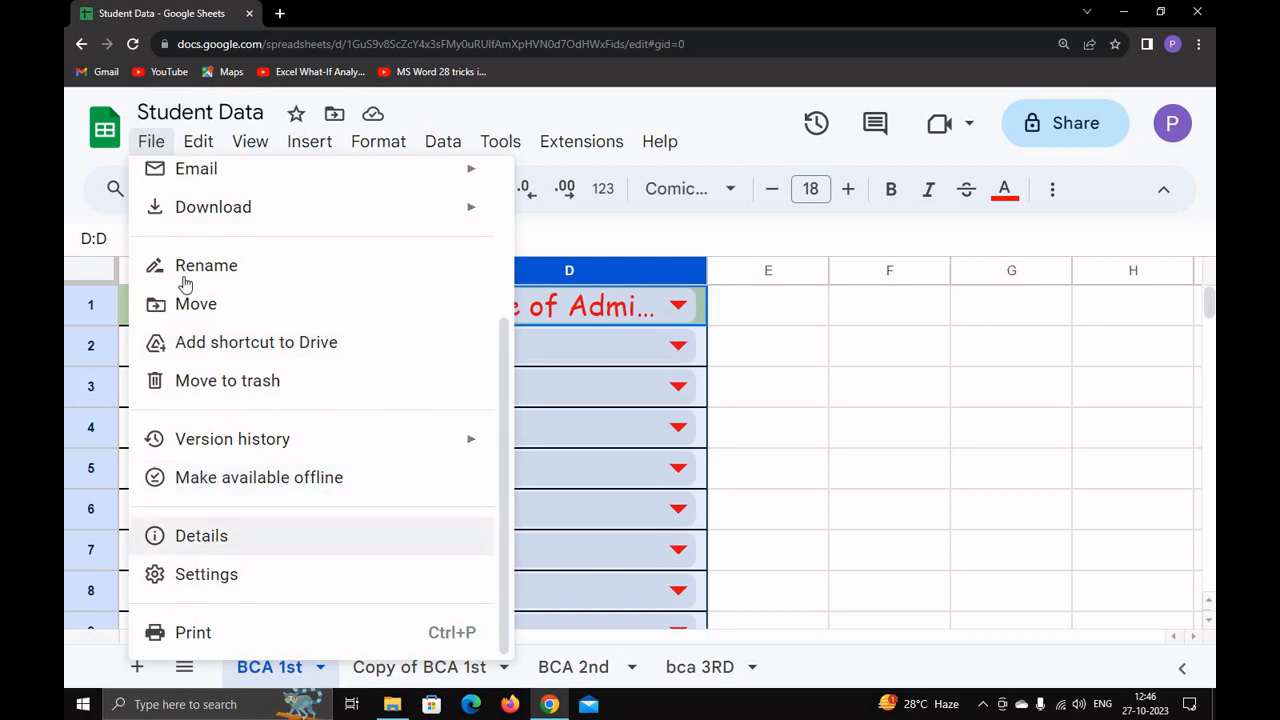
{"action": "mouse_move", "coordinate": [198, 141]}
{"action": "left_click", "coordinate": [150, 142]}
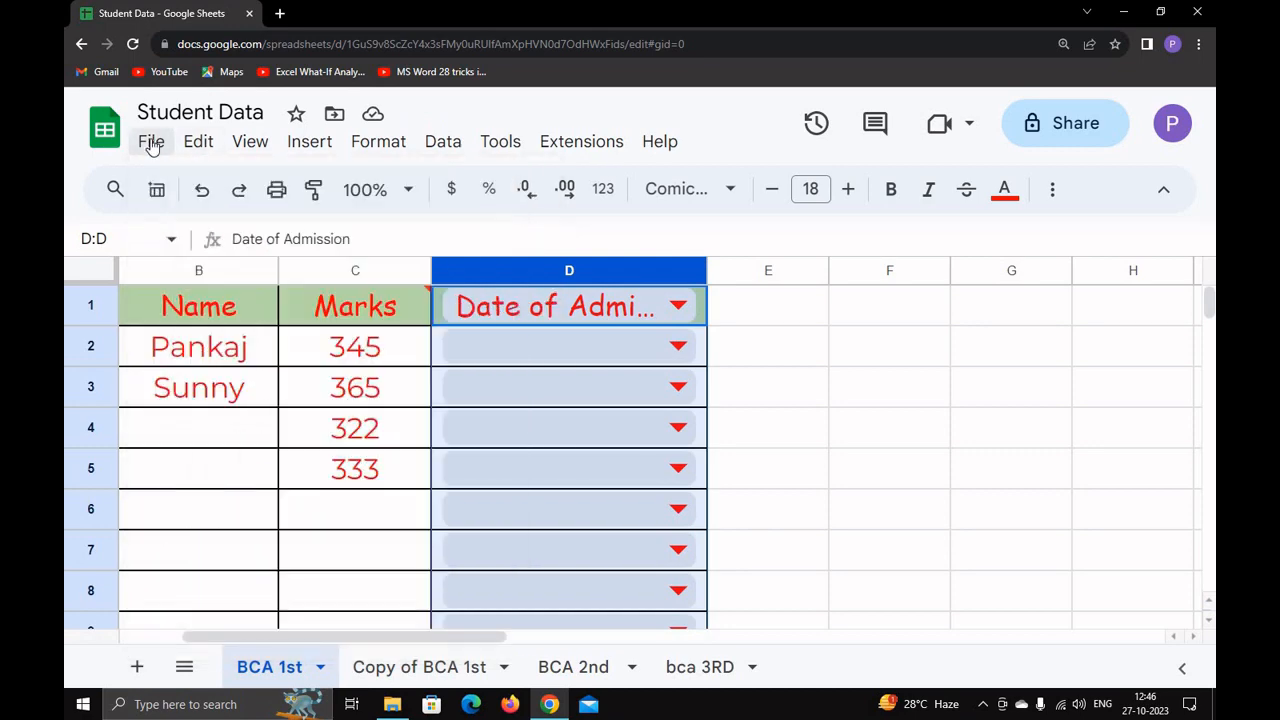
{"action": "left_click", "coordinate": [150, 142]}
{"action": "left_click", "coordinate": [186, 580]}
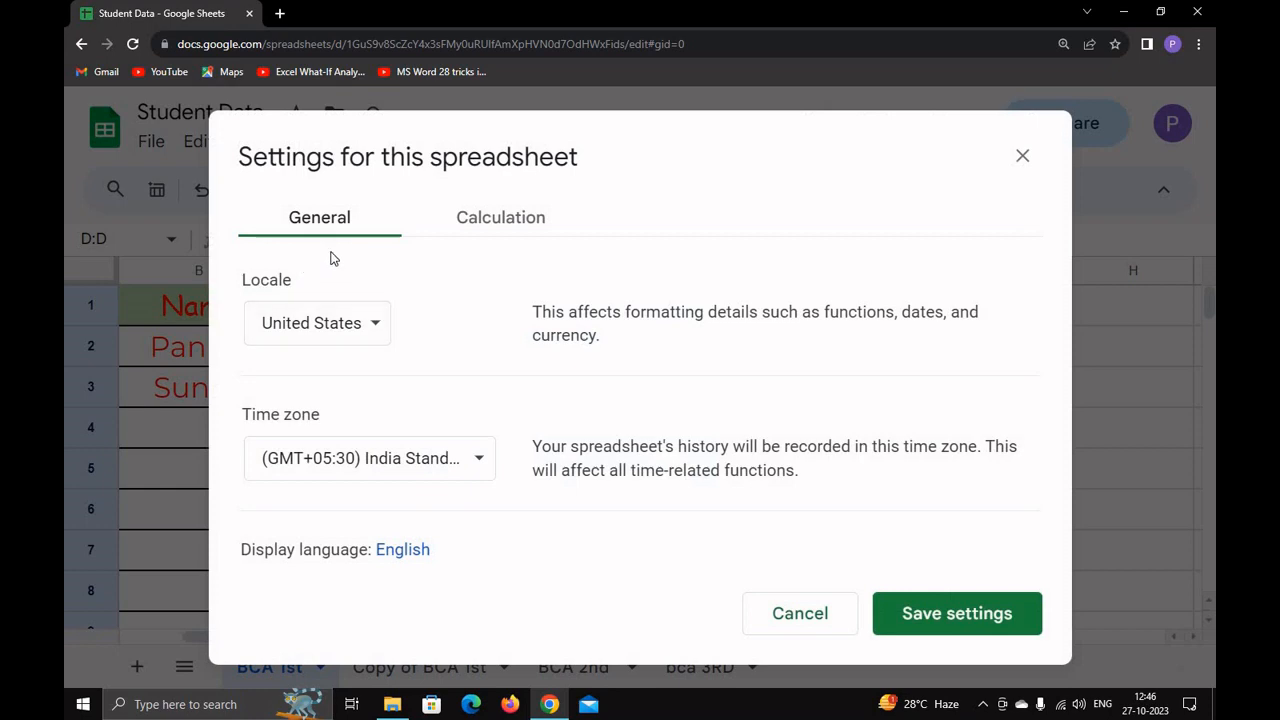
{"action": "left_click", "coordinate": [357, 329]}
{"action": "scroll", "coordinate": [357, 329], "scroll_direction": "up", "scroll_amount": 20}
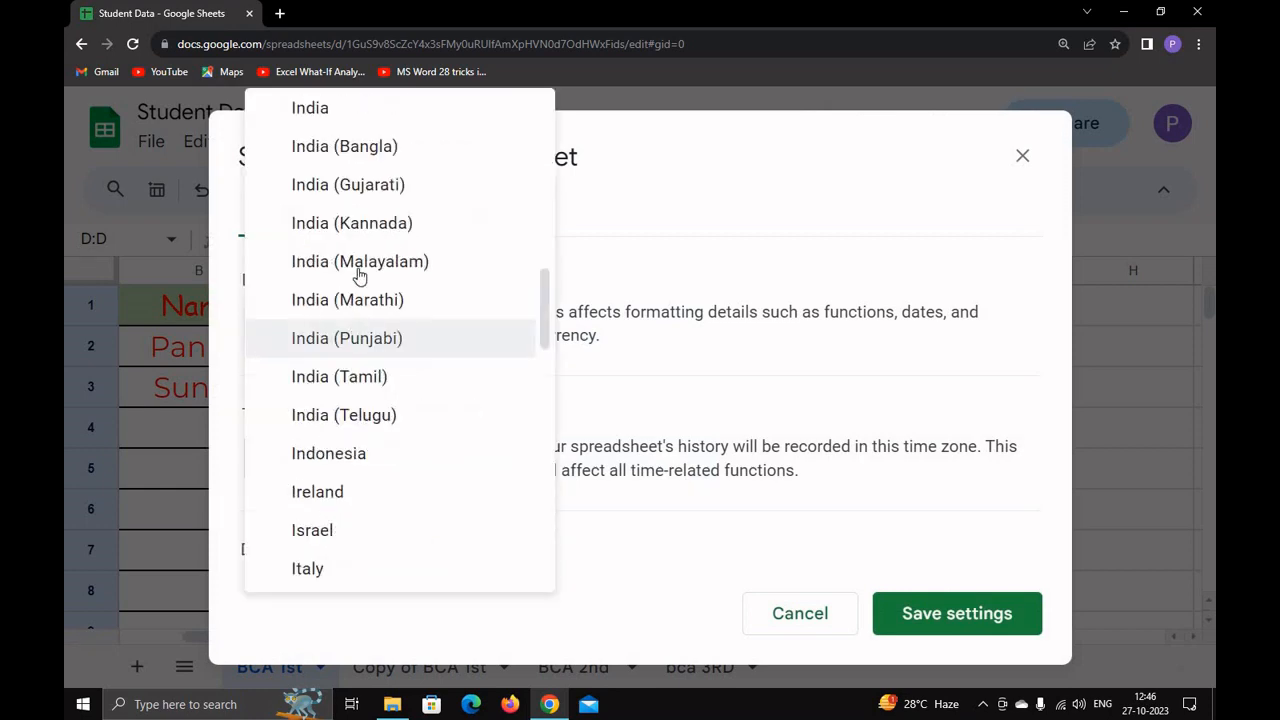
{"action": "left_click", "coordinate": [328, 106]}
{"action": "left_click", "coordinate": [965, 613]}
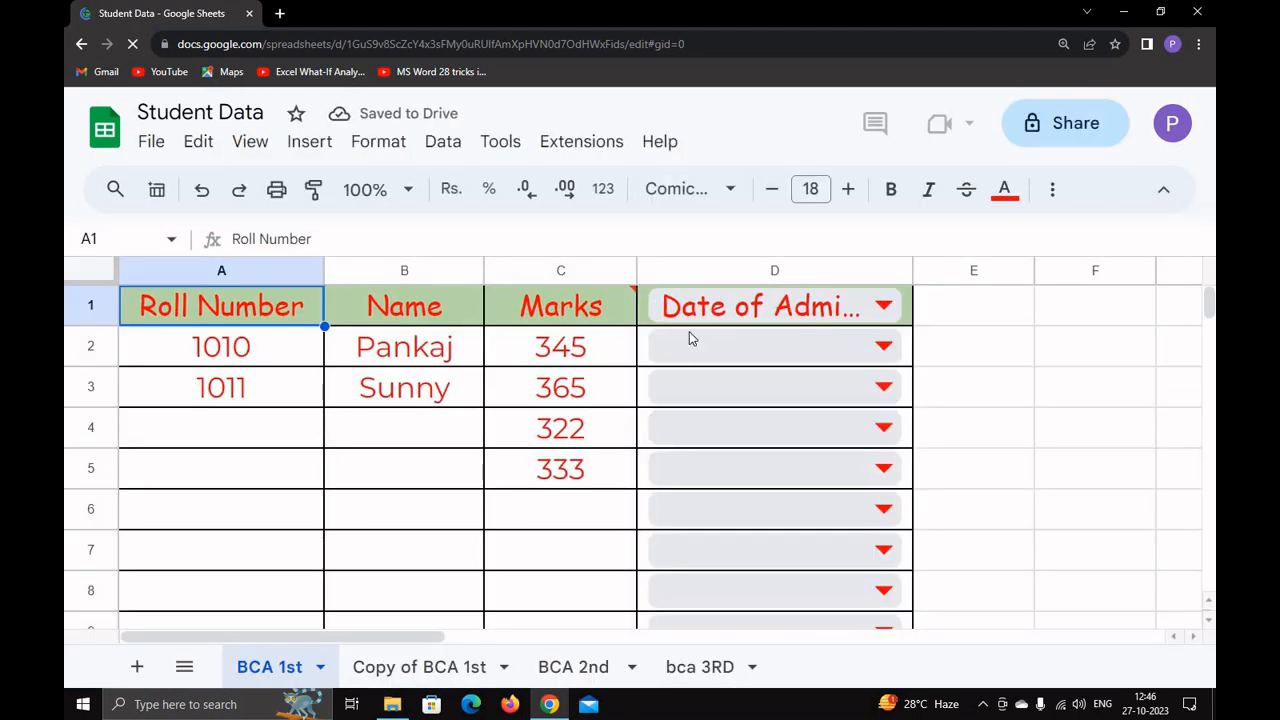
Change the criterion of the existing validation rule on the Date of Admission column (D1:D1000) to "Is valid date"
{"action": "left_click", "coordinate": [705, 272]}
{"action": "left_click", "coordinate": [440, 145]}
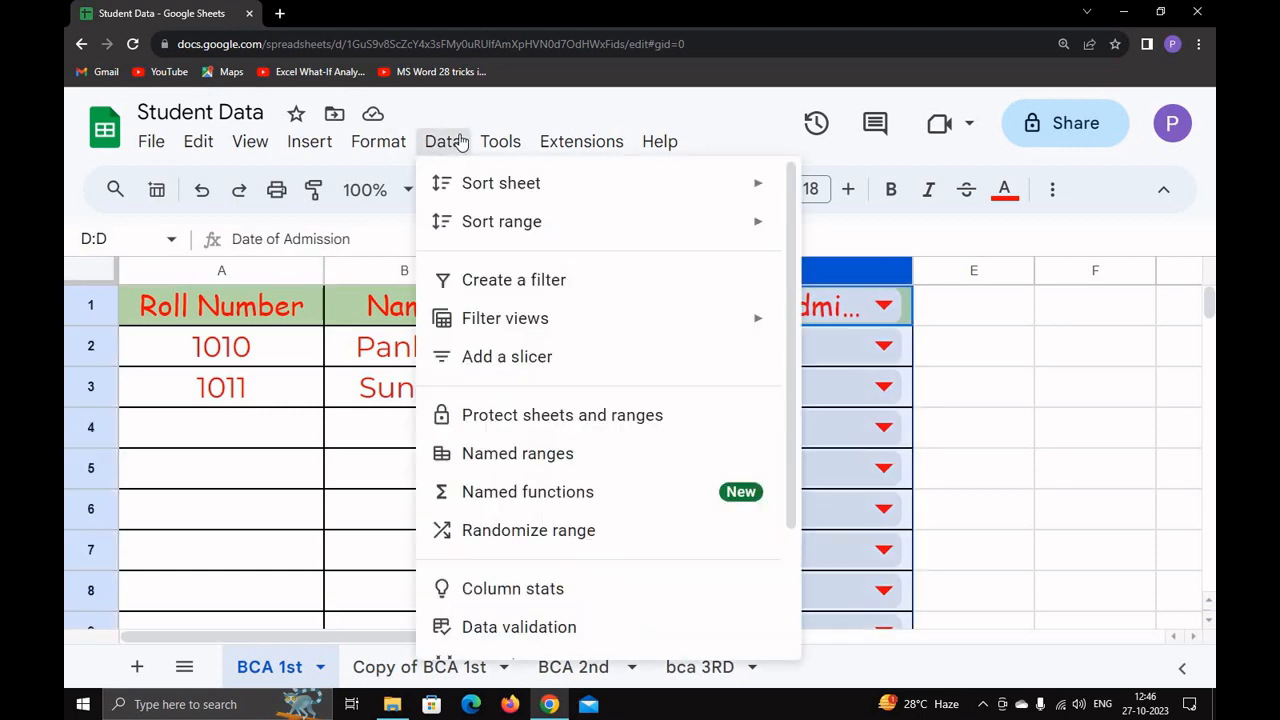
{"action": "scroll", "coordinate": [511, 567], "scroll_direction": "down", "scroll_amount": 2}
{"action": "left_click", "coordinate": [546, 462]}
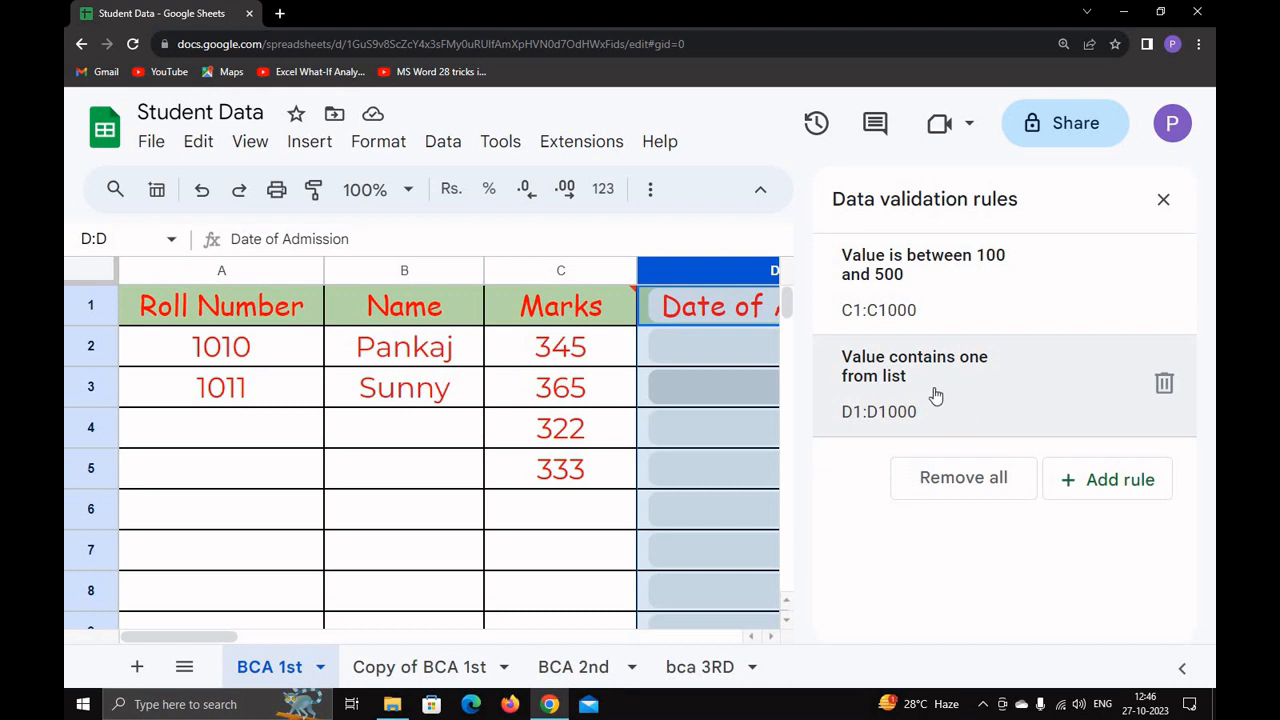
{"action": "left_click", "coordinate": [977, 393]}
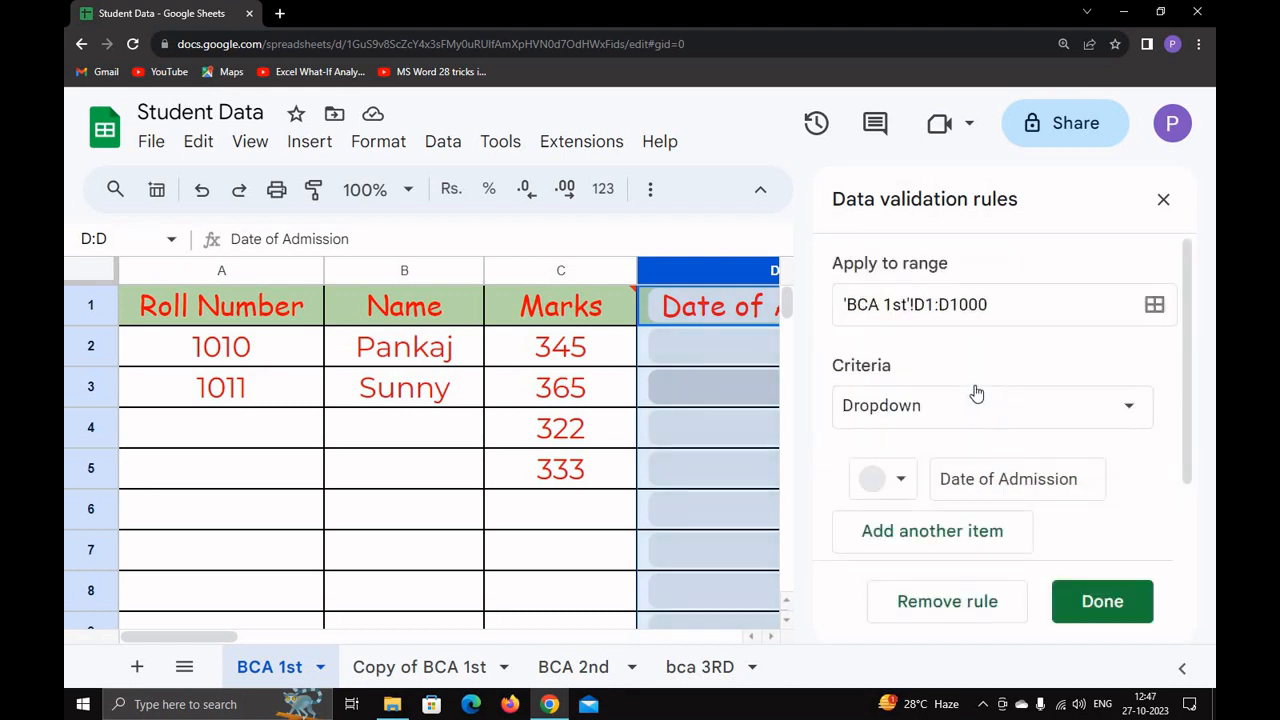
{"action": "left_click", "coordinate": [905, 415]}
{"action": "scroll", "coordinate": [905, 602], "scroll_direction": "down", "scroll_amount": 3}
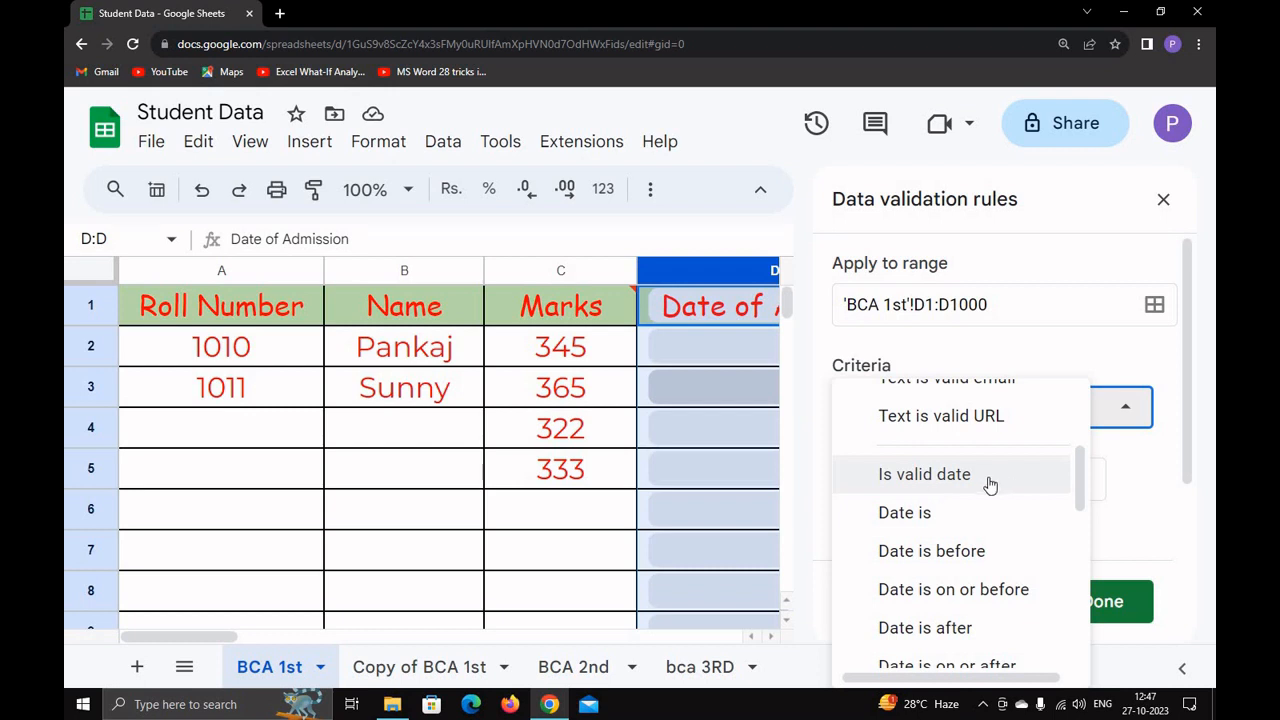
{"action": "left_click", "coordinate": [947, 484]}
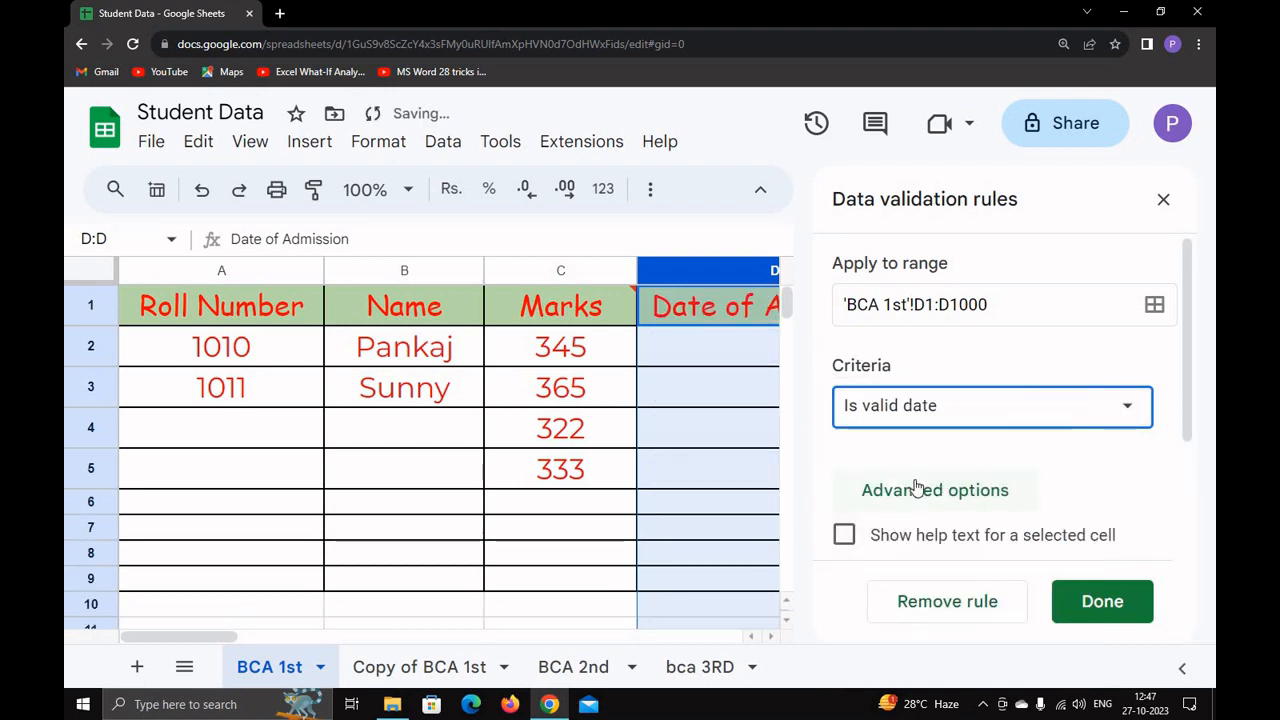
Enable the help text "Enter a valid date" for selected cells in the date rule and save the rule
{"action": "scroll", "coordinate": [916, 487], "scroll_direction": "down", "scroll_amount": 1}
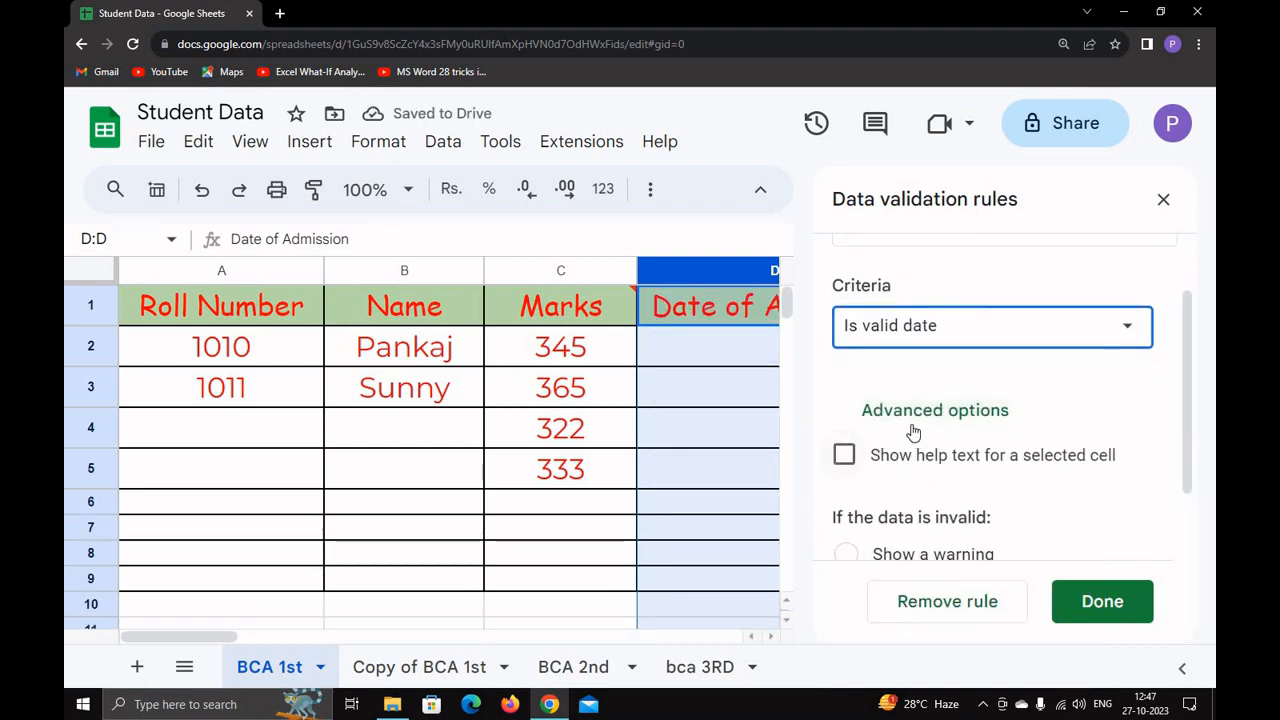
{"action": "scroll", "coordinate": [868, 485], "scroll_direction": "down", "scroll_amount": 1}
{"action": "scroll", "coordinate": [868, 487], "scroll_direction": "down", "scroll_amount": 1}
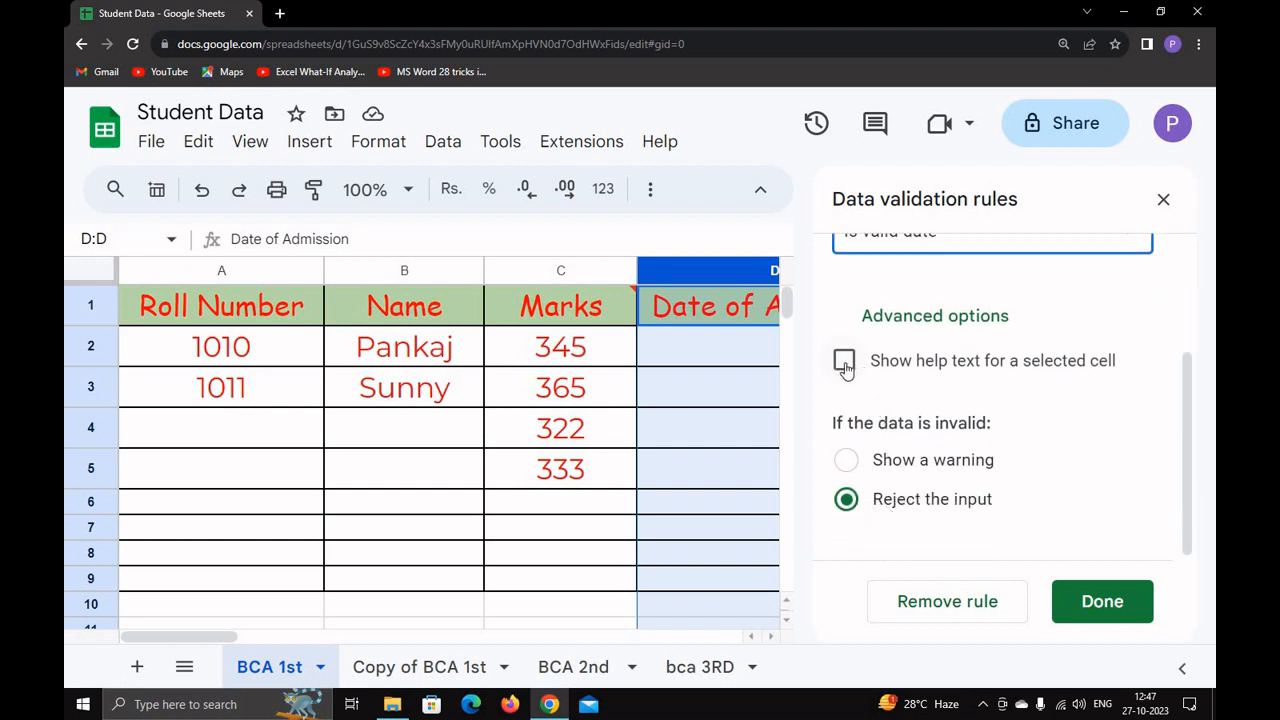
{"action": "left_click", "coordinate": [845, 362]}
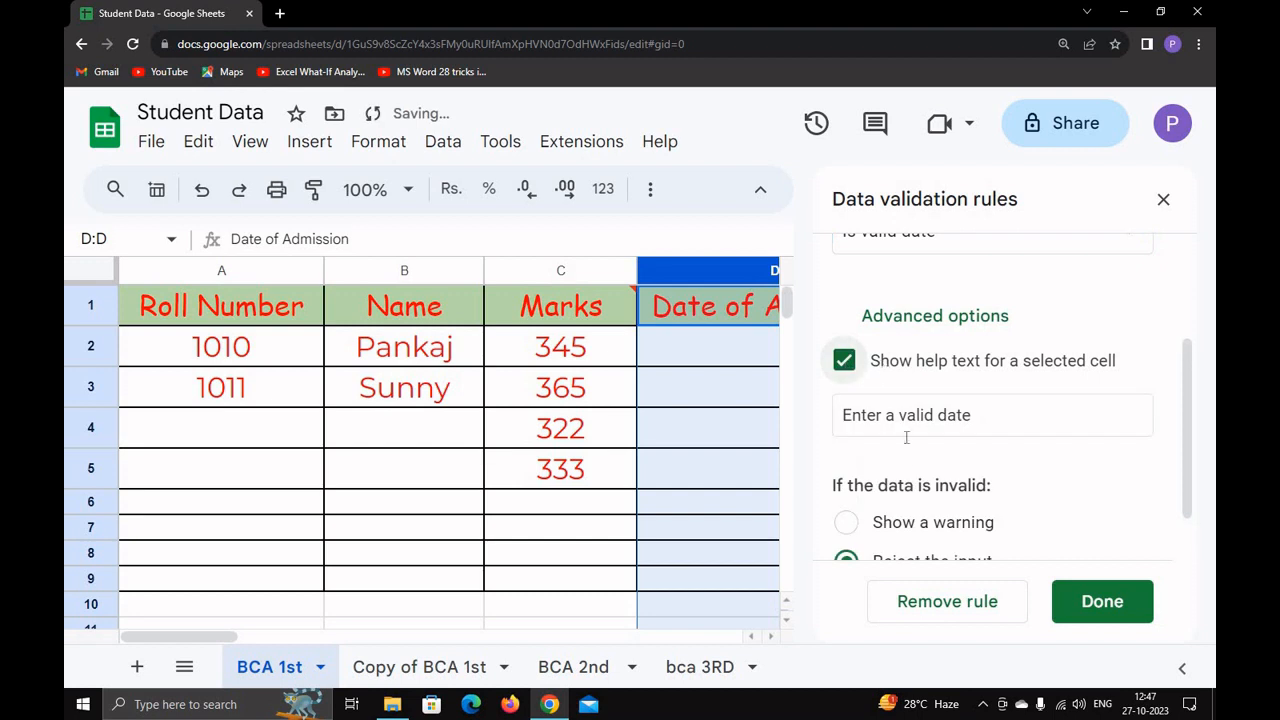
{"action": "left_click", "coordinate": [1087, 604]}
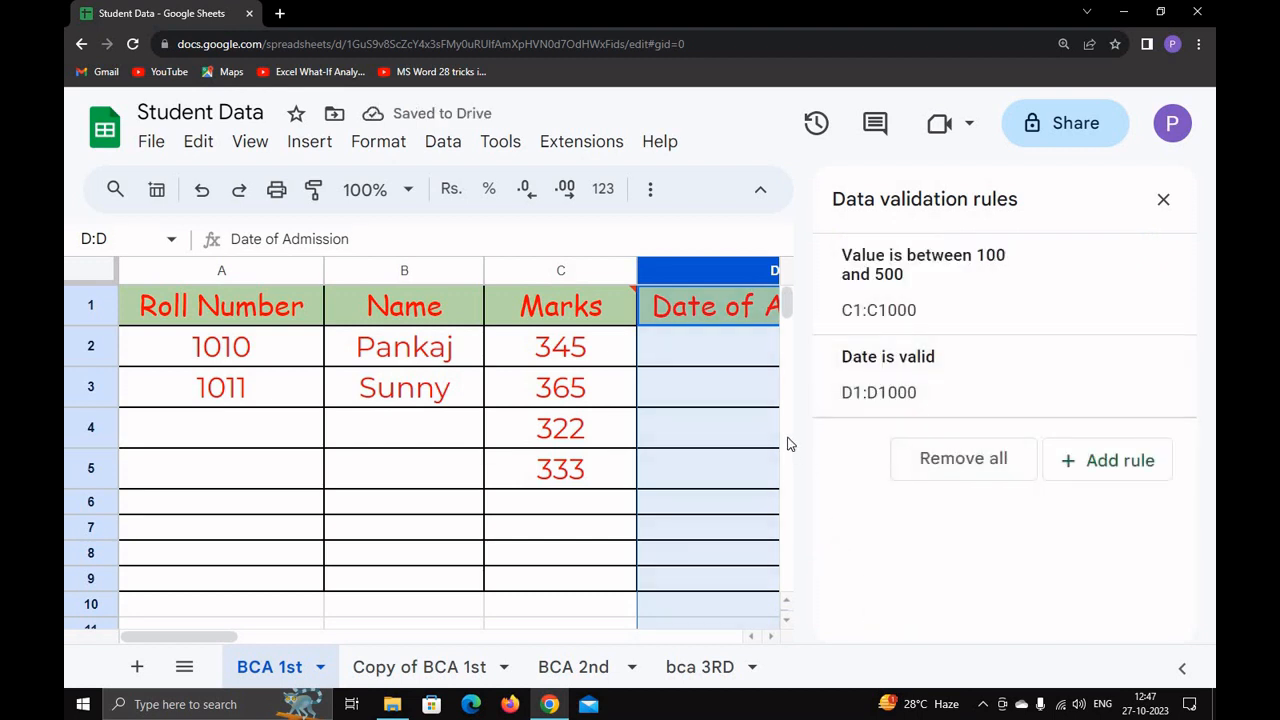
Test the date rule by trying to enter the text "jgjjh" in cell D2, and dismiss the alert
{"action": "left_click_drag", "start_coordinate": [217, 641], "coordinate": [264, 640]}
{"action": "left_click", "coordinate": [491, 354]}
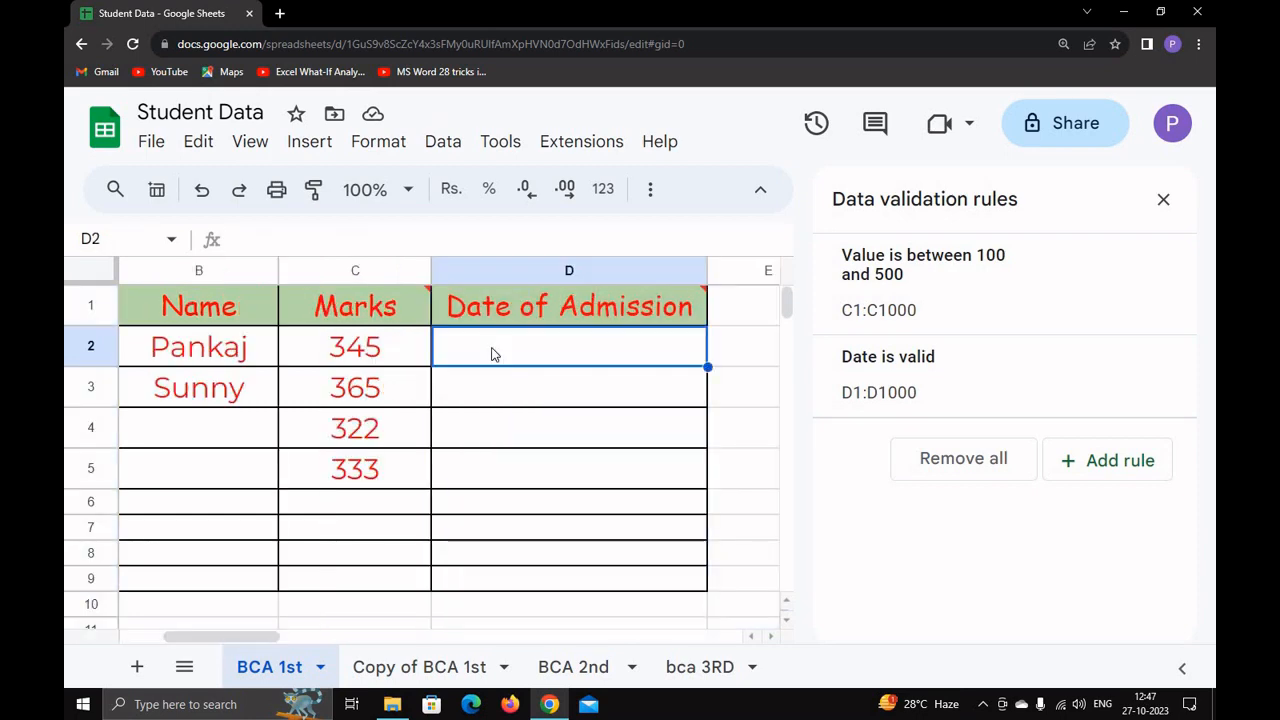
{"action": "type", "text": "jgjjh"}
{"action": "key", "text": "Tab"}
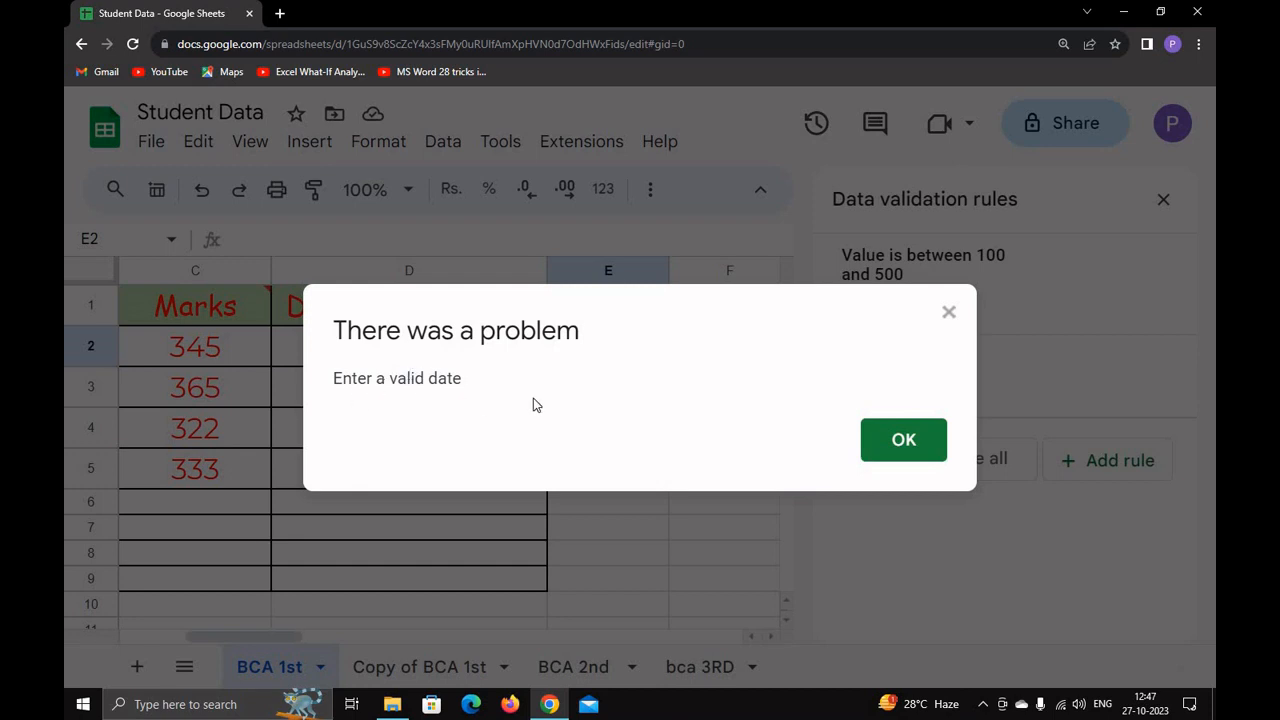
{"action": "key", "text": "Return"}
Test the date rule by trying to enter the number 1 in cell D2, and dismiss the alert
{"action": "left_click", "coordinate": [409, 361]}
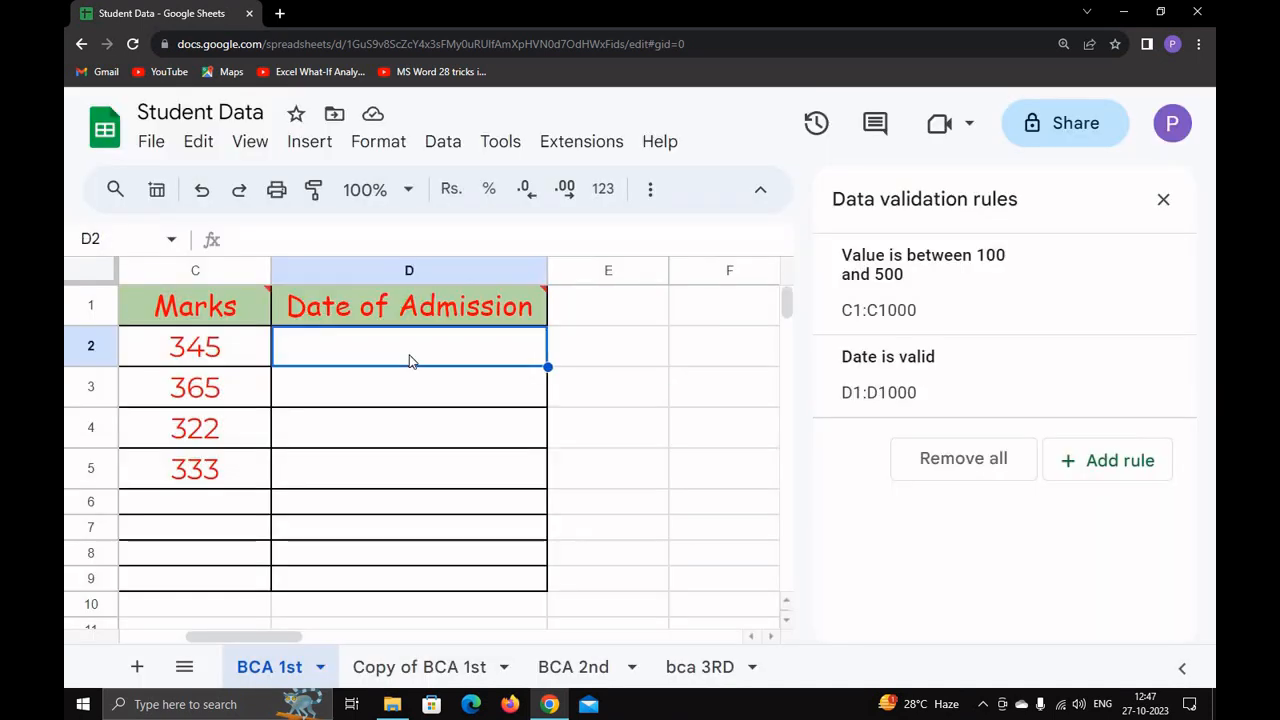
{"action": "type", "text": "1"}
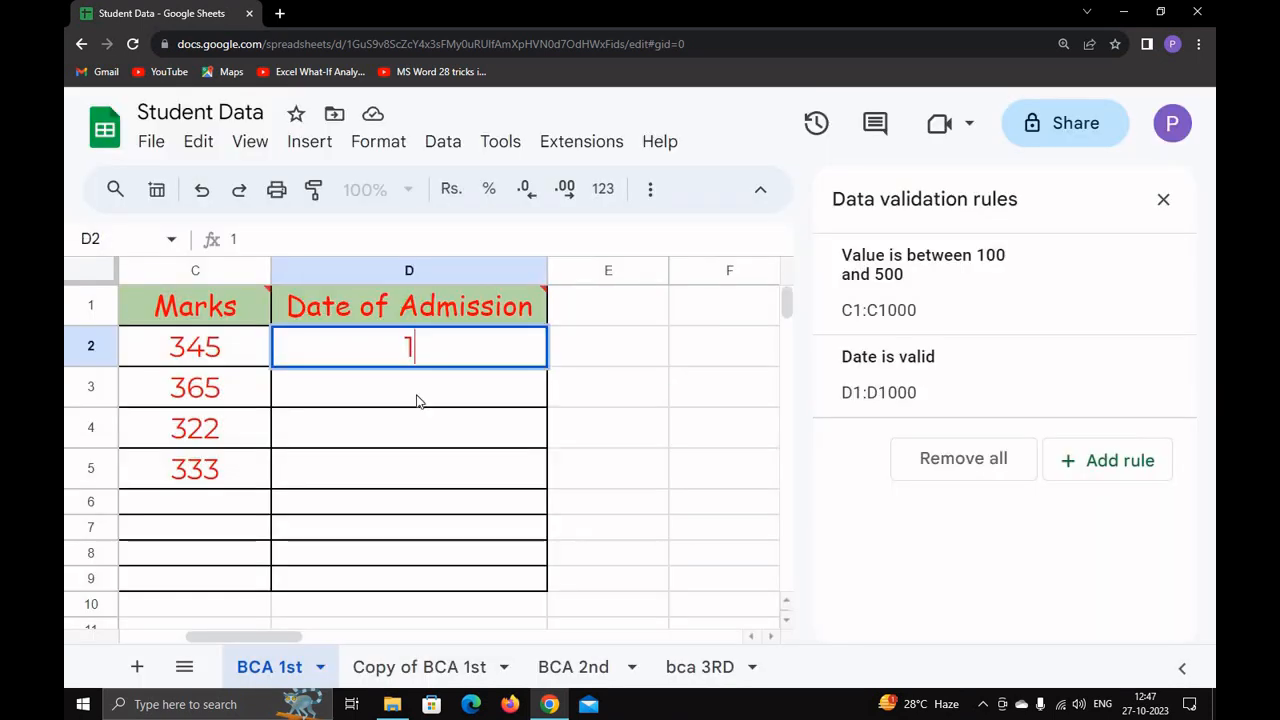
{"action": "key", "text": "Return"}
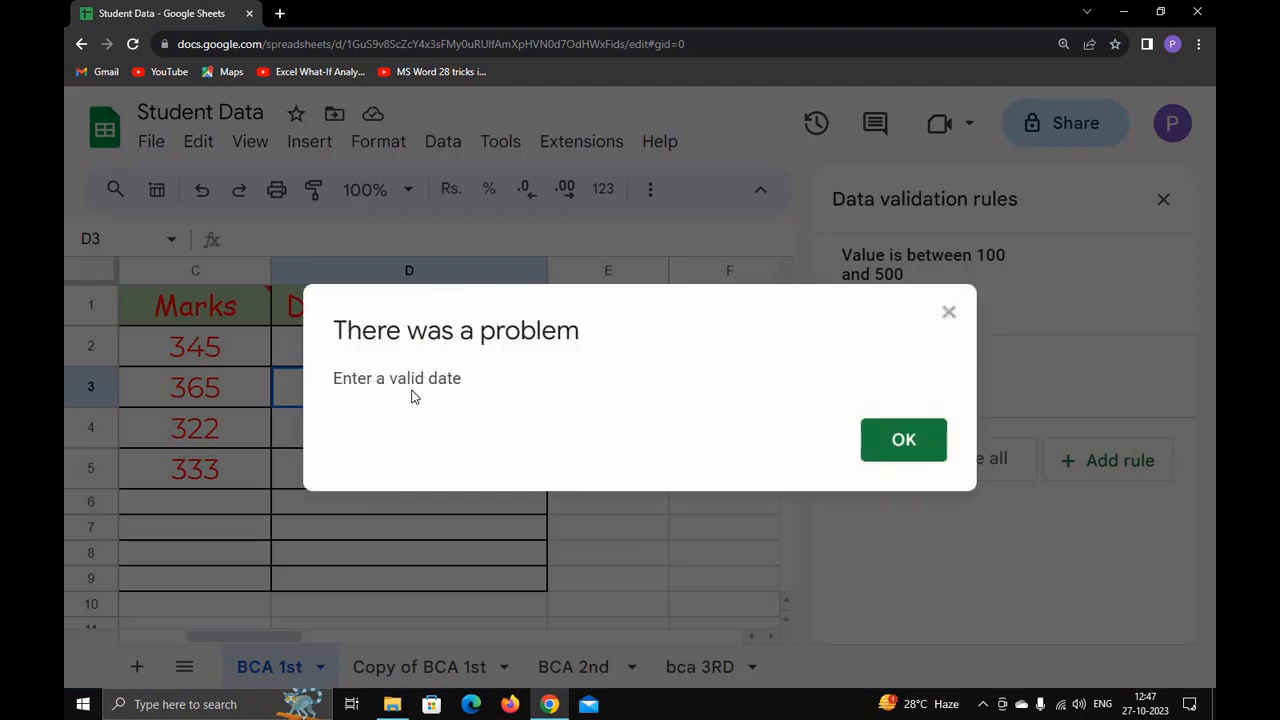
{"action": "key", "text": "Return"}
Enter the date 12/12/2022 in cell D2 as the first admission date
{"action": "left_click", "coordinate": [451, 357]}
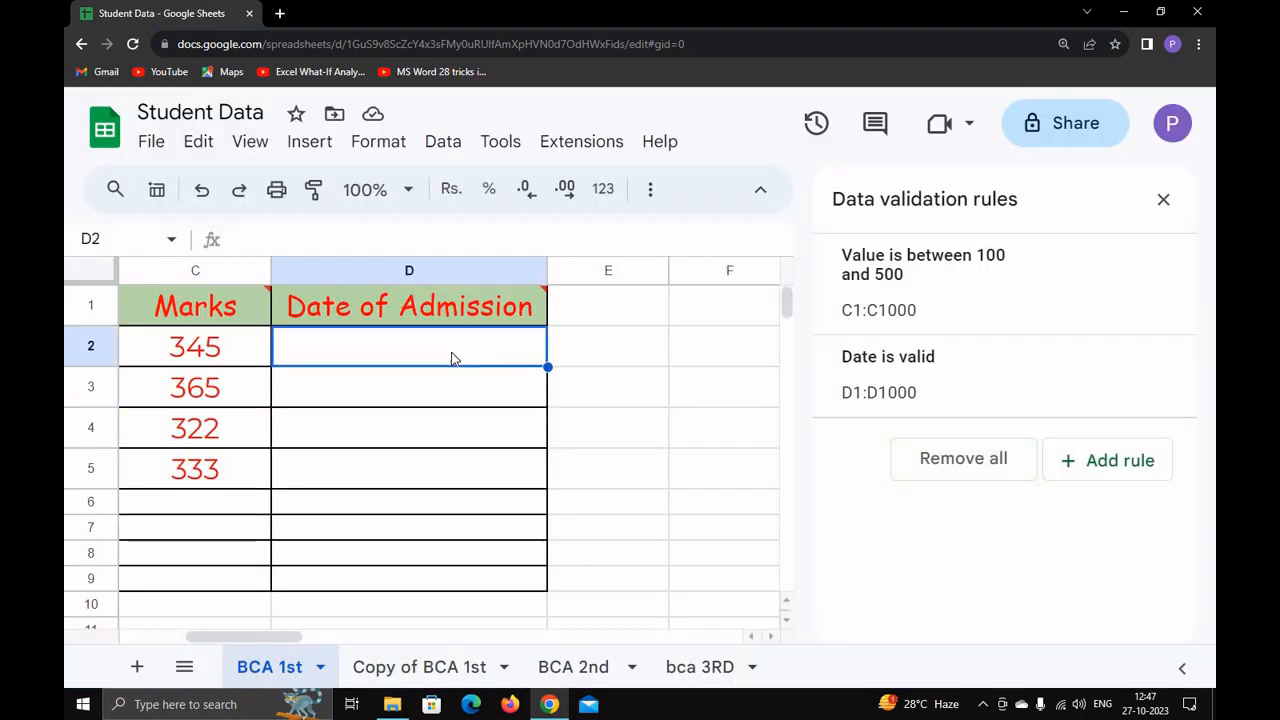
{"action": "type", "text": "12"}
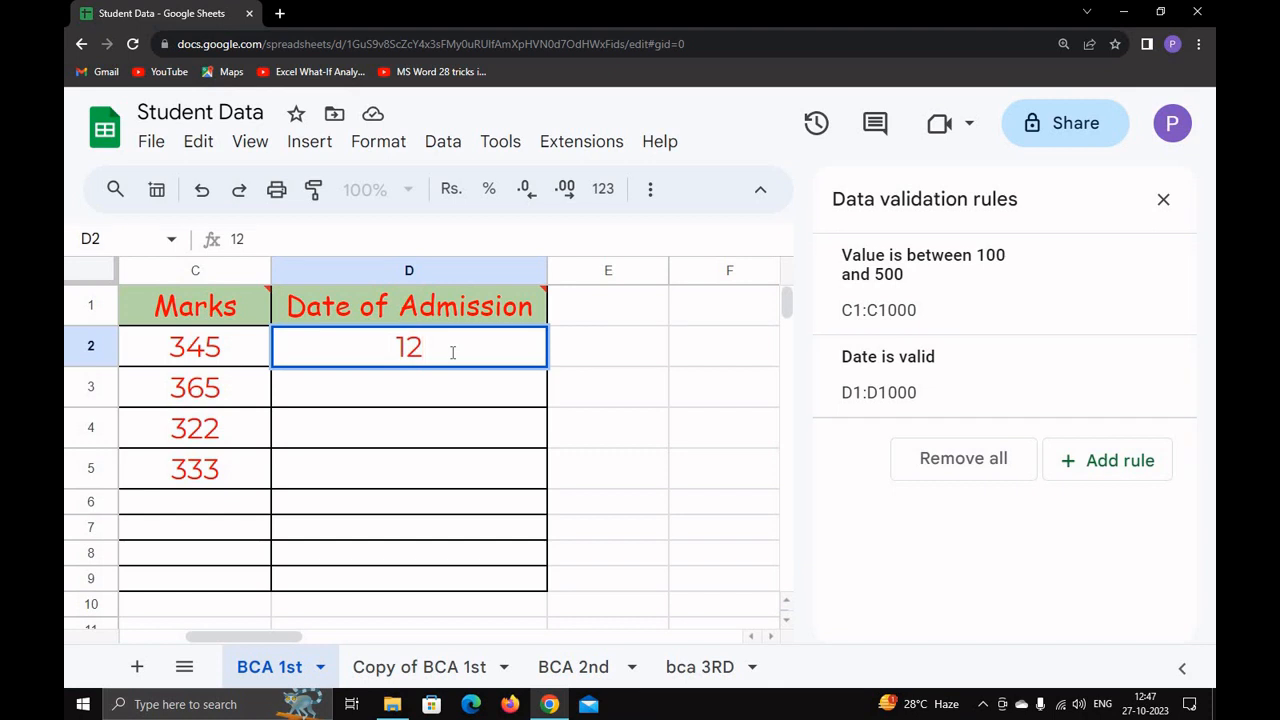
{"action": "type", "text": "/12/"}
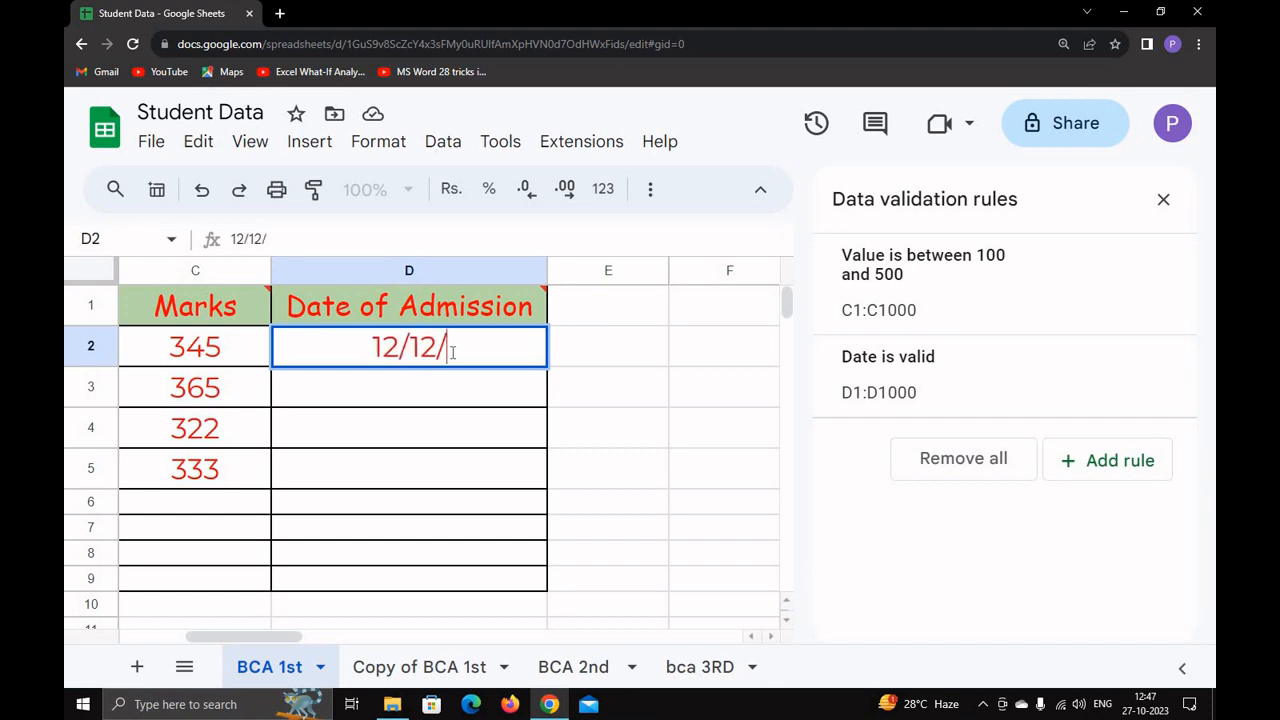
{"action": "type", "text": "2022"}
{"action": "key", "text": "Tab"}
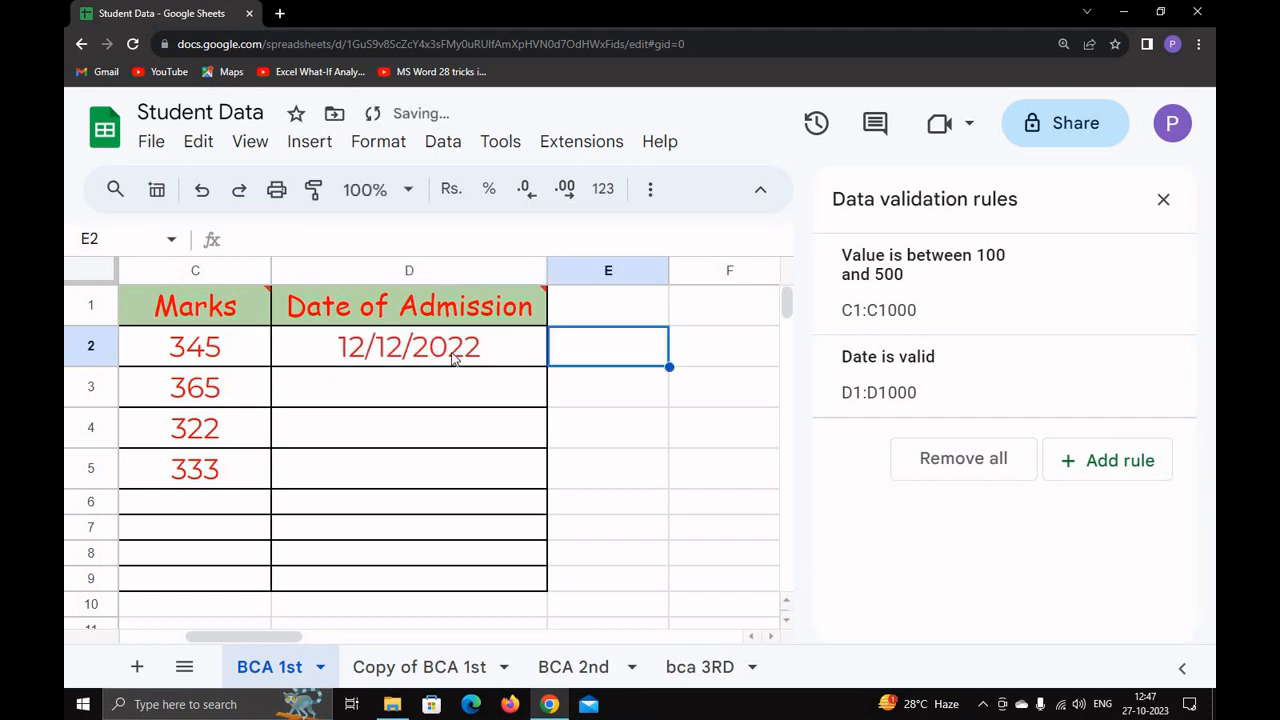
{"action": "left_click", "coordinate": [453, 360]}
{"action": "left_click", "coordinate": [442, 393]}
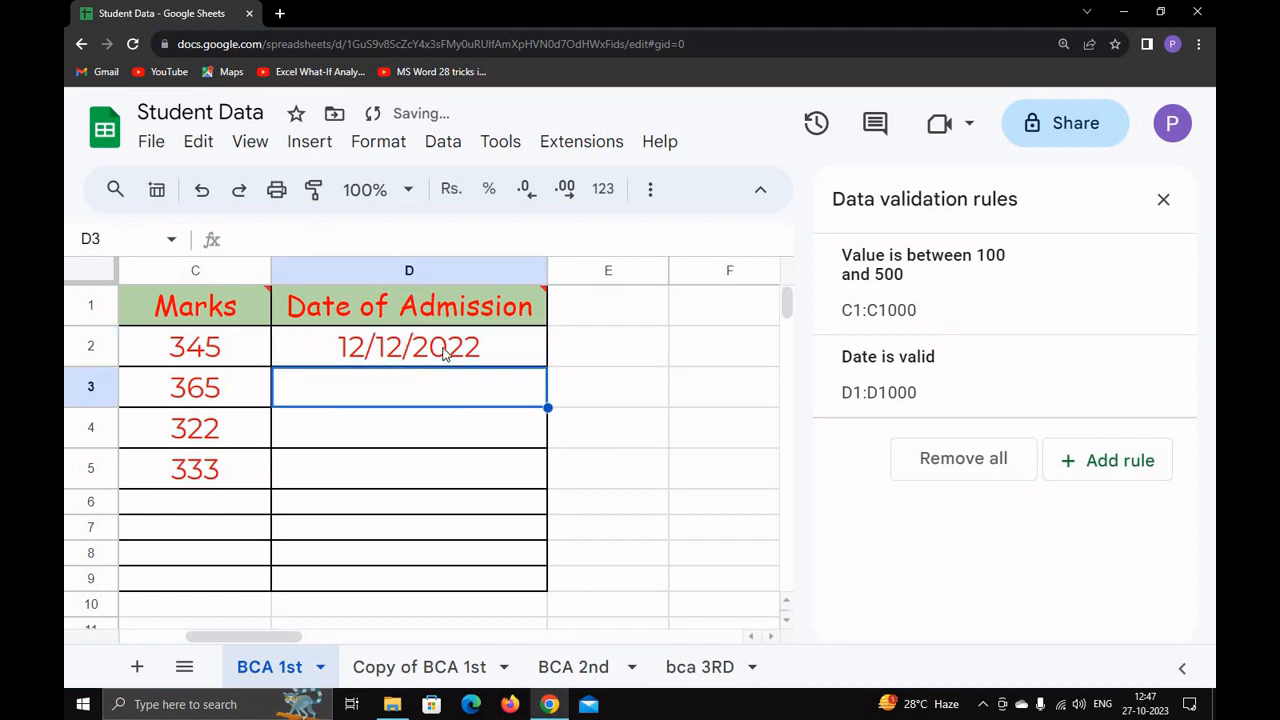
{"action": "left_click", "coordinate": [442, 360]}
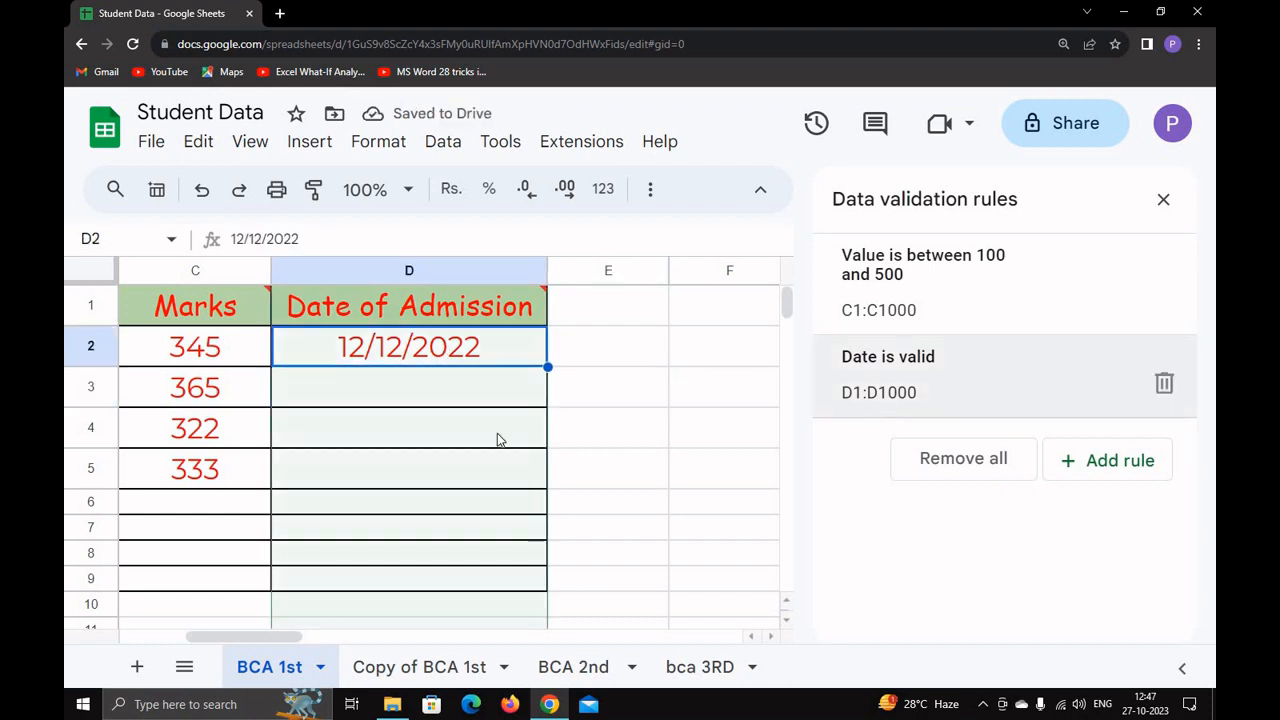
Change the criterion of the Date of Admission column's validation rule to "Date is between"
{"action": "left_click", "coordinate": [432, 276]}
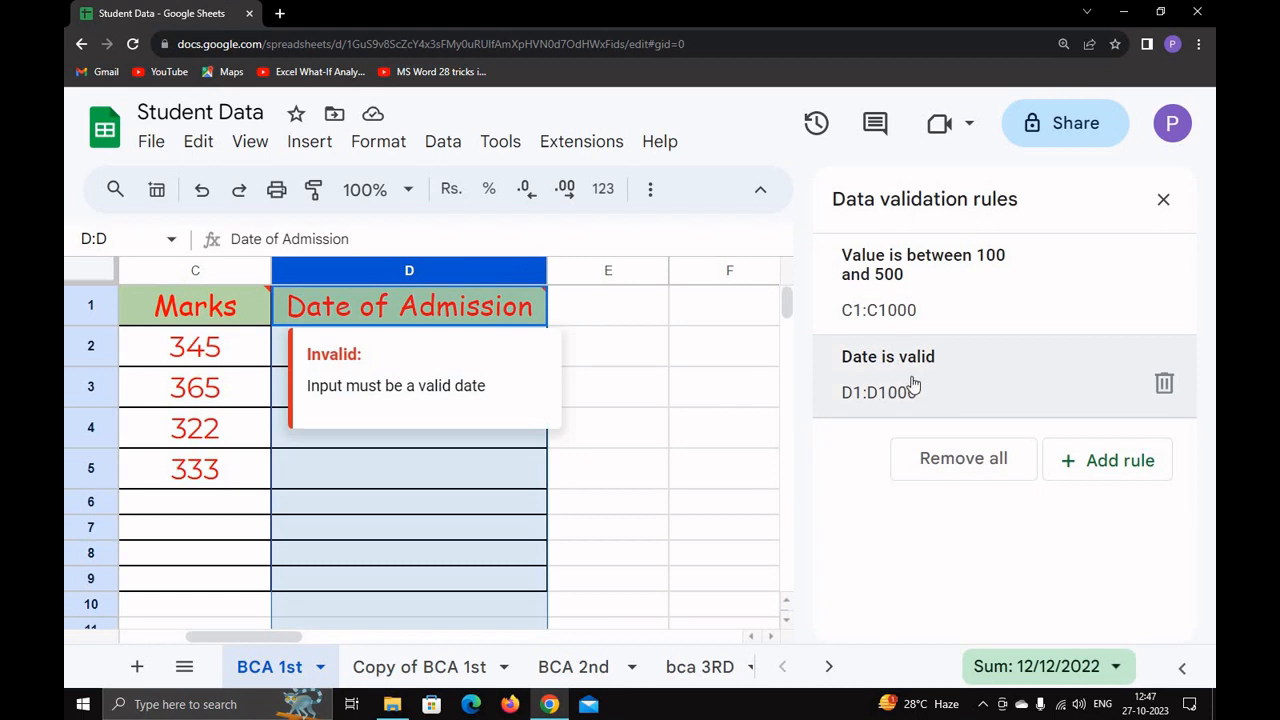
{"action": "left_click", "coordinate": [912, 384]}
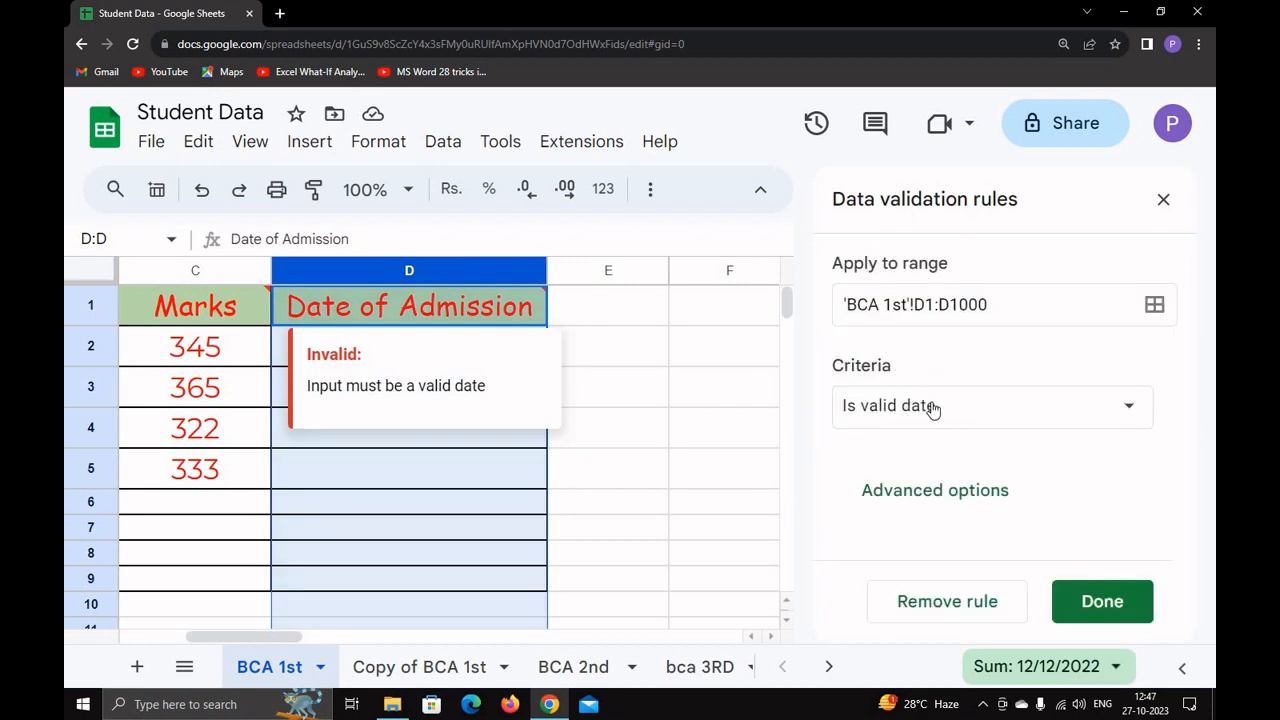
{"action": "left_click", "coordinate": [930, 408]}
{"action": "scroll", "coordinate": [945, 510], "scroll_direction": "down", "scroll_amount": 2}
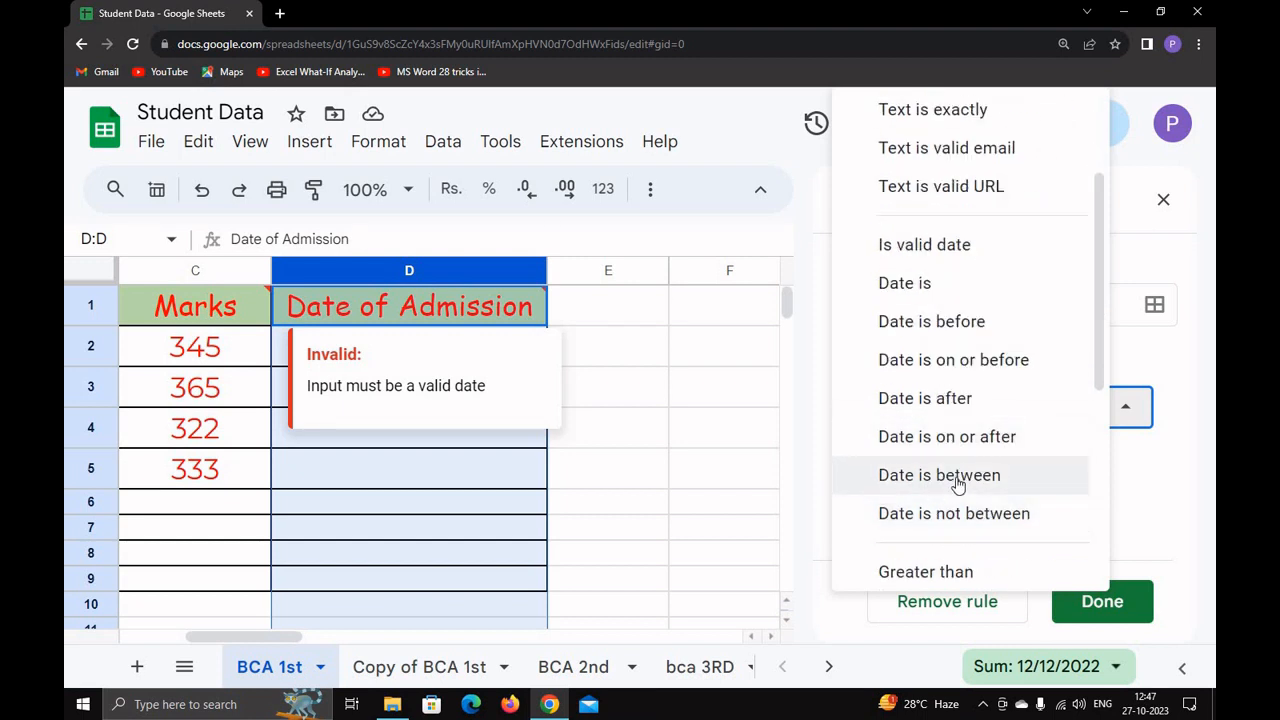
{"action": "left_click", "coordinate": [958, 478]}
{"action": "scroll", "coordinate": [900, 400], "scroll_direction": "down", "scroll_amount": 1}
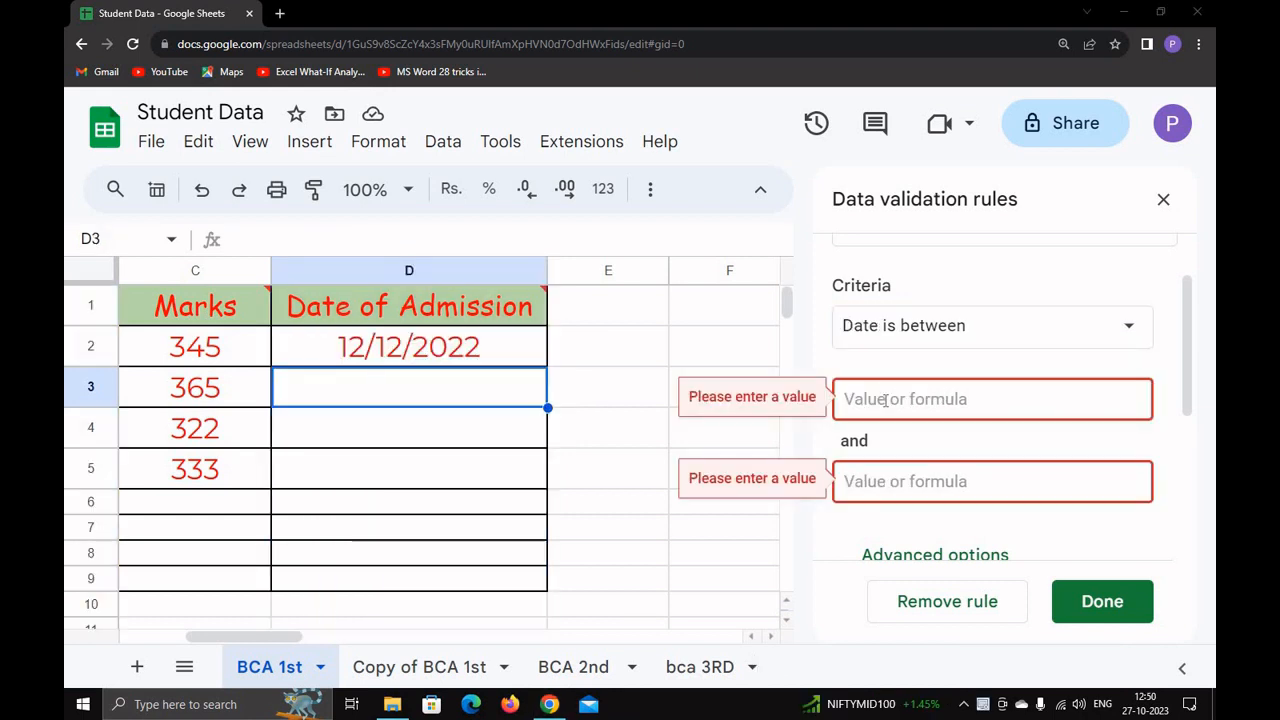
Set the Date of Admission rule's allowed range from 10/10/2022 to 10/01/2023
{"action": "left_click", "coordinate": [883, 399]}
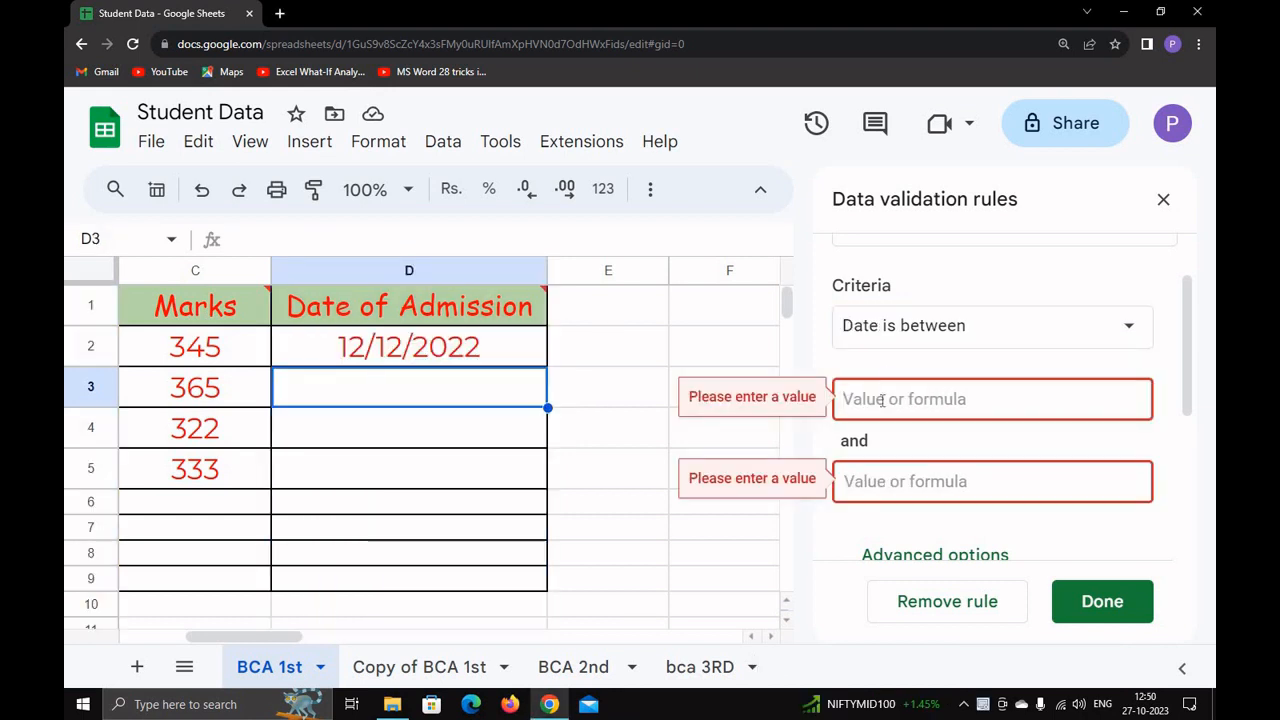
{"action": "type", "text": "10/10"}
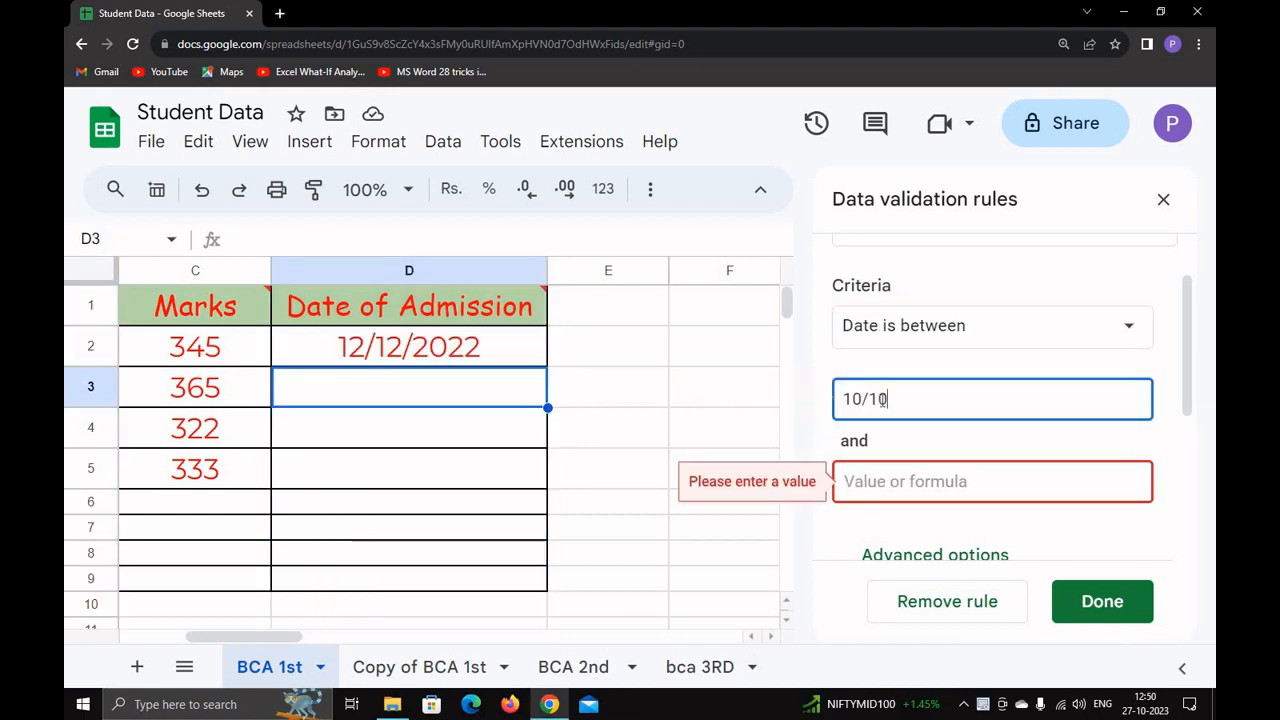
{"action": "type", "text": "/2022"}
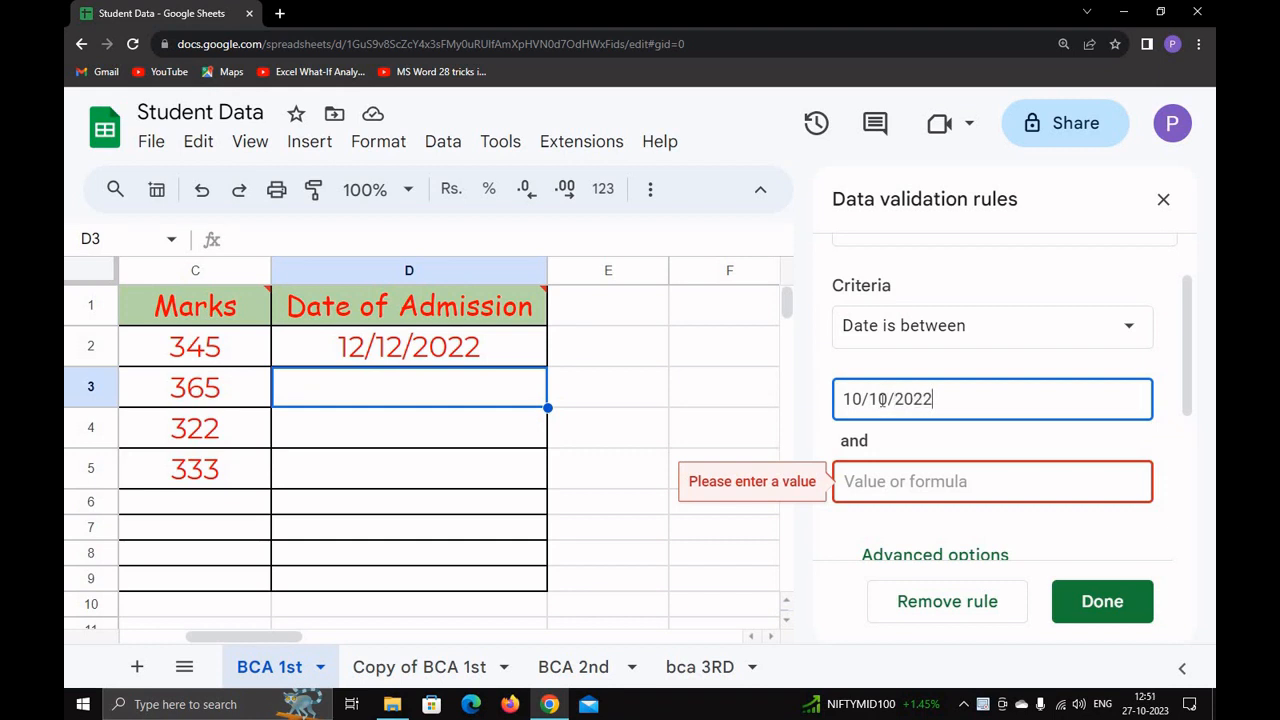
{"action": "key", "text": "Tab"}
{"action": "type", "text": "1"}
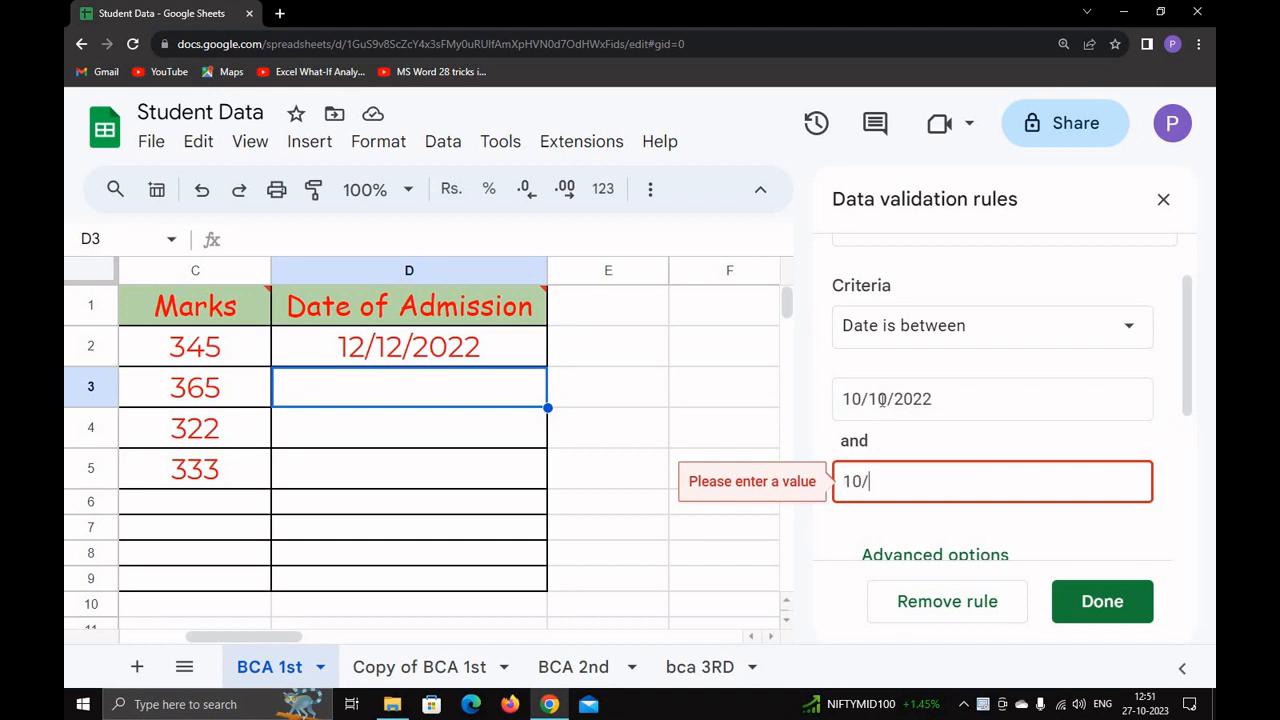
{"action": "type", "text": "0/01/2023"}
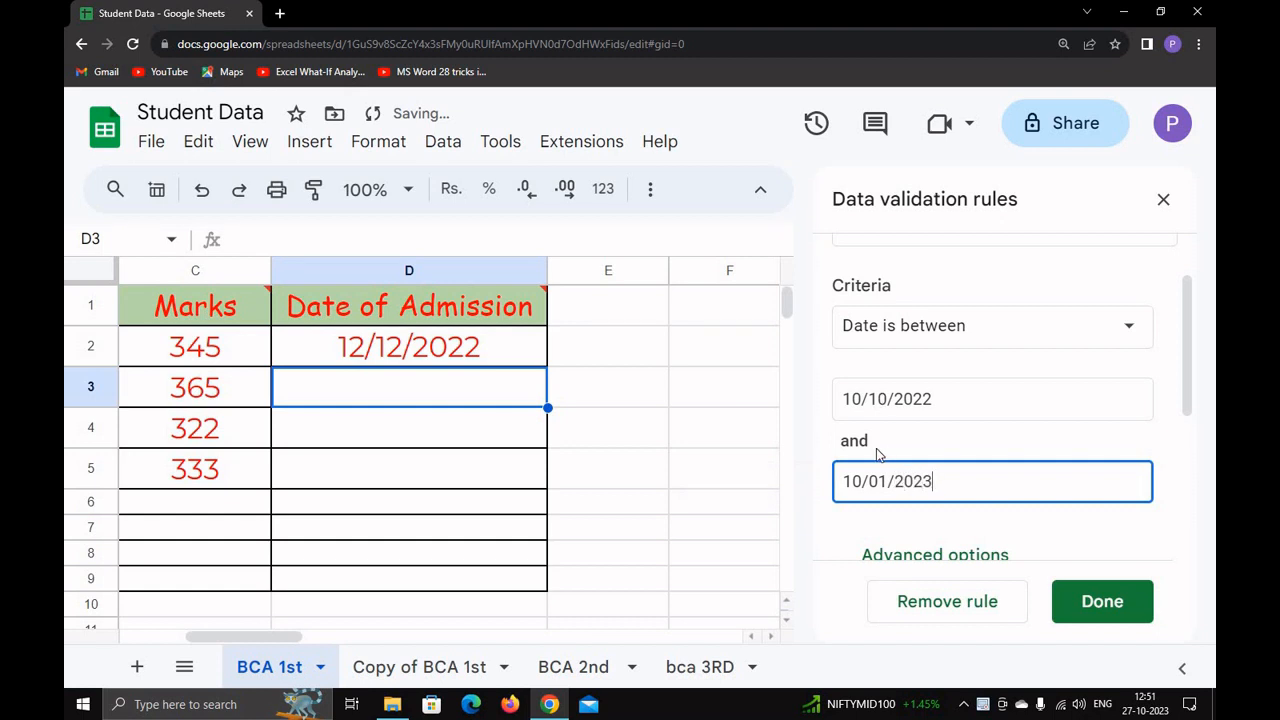
Review the date rule's help text, invalid-data setting and date limits, and save the rule
{"action": "scroll", "coordinate": [872, 455], "scroll_direction": "down", "scroll_amount": 2}
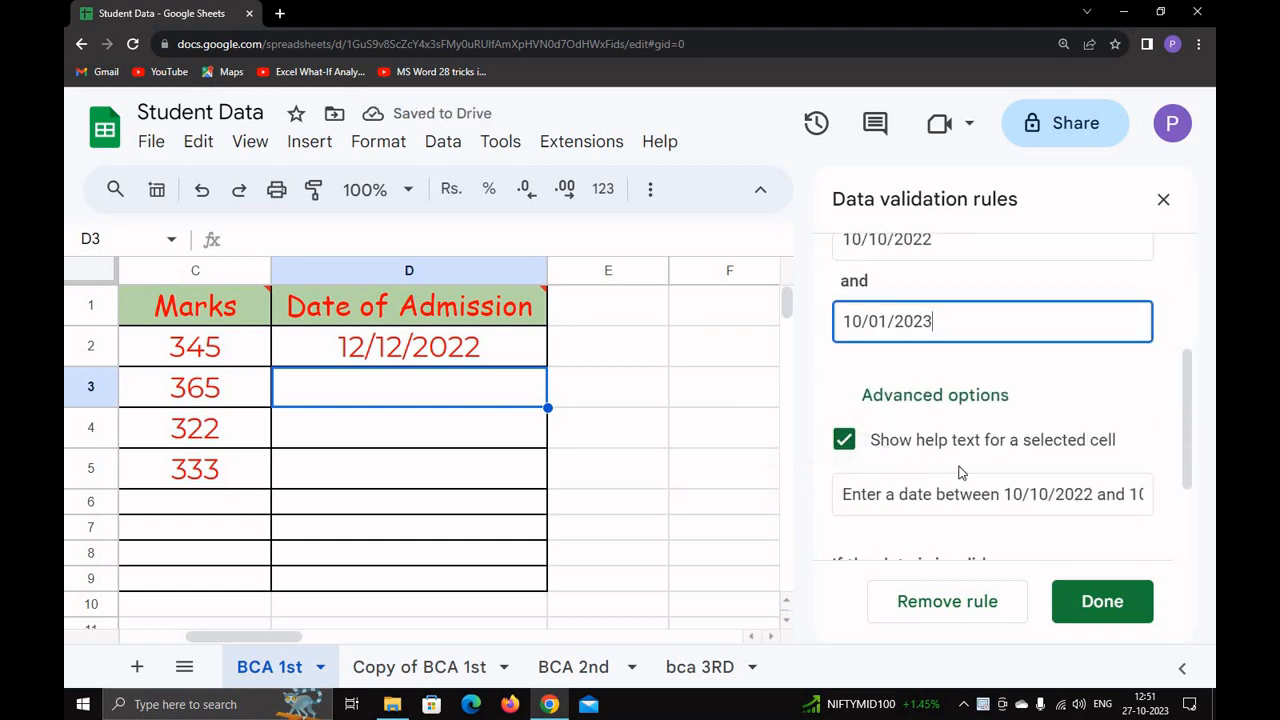
{"action": "left_click", "coordinate": [902, 493]}
{"action": "scroll", "coordinate": [975, 465], "scroll_direction": "down", "scroll_amount": 2}
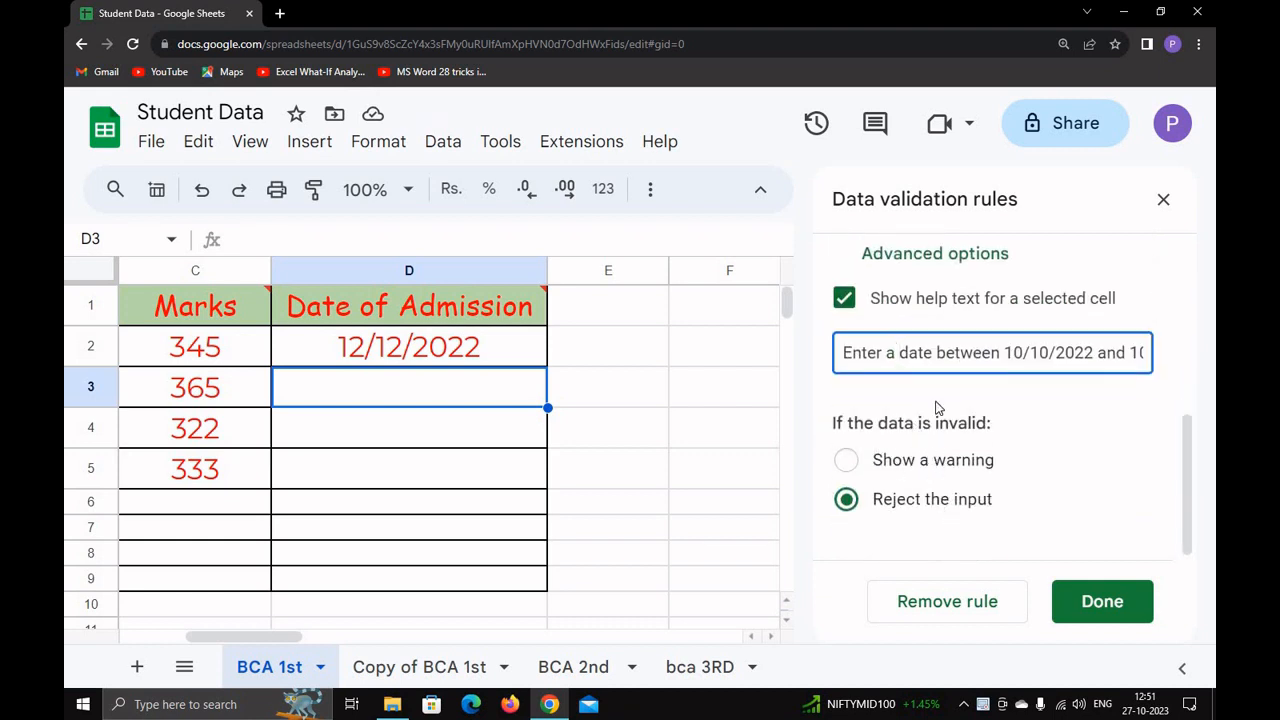
{"action": "scroll", "coordinate": [956, 445], "scroll_direction": "up", "scroll_amount": 5}
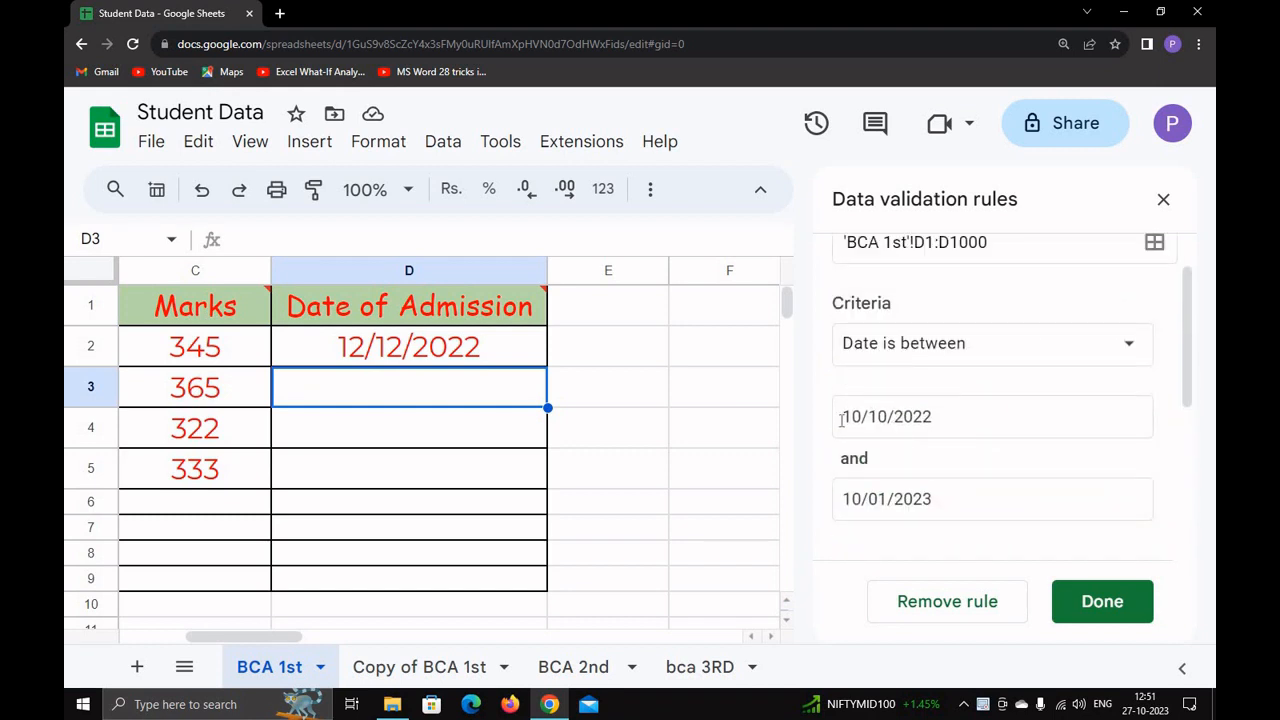
{"action": "left_click_drag", "start_coordinate": [841, 420], "coordinate": [946, 409]}
{"action": "left_click_drag", "start_coordinate": [850, 498], "coordinate": [960, 500]}
{"action": "left_click", "coordinate": [962, 492]}
{"action": "scroll", "coordinate": [990, 480], "scroll_direction": "down", "scroll_amount": 5}
{"action": "left_click", "coordinate": [1097, 614]}
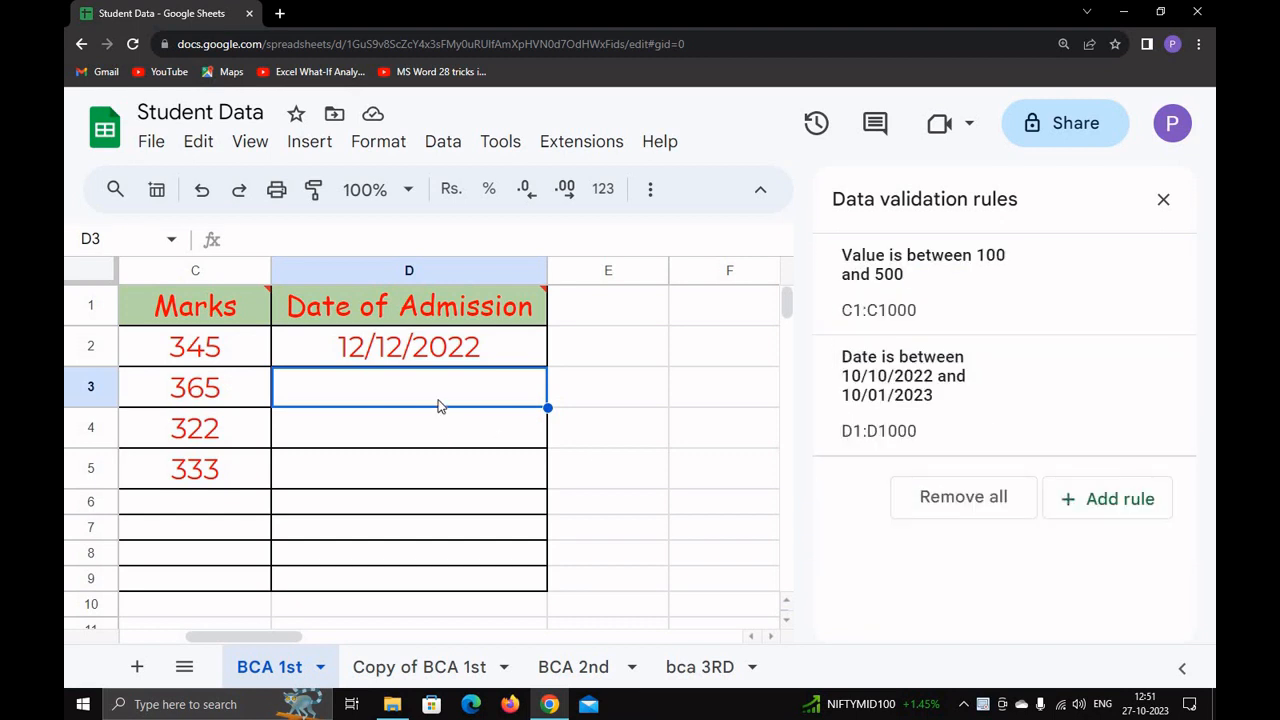
Test the date range rule by trying to enter 10/05/2021 in cell D3, and dismiss the alert
{"action": "type", "text": "10/"}
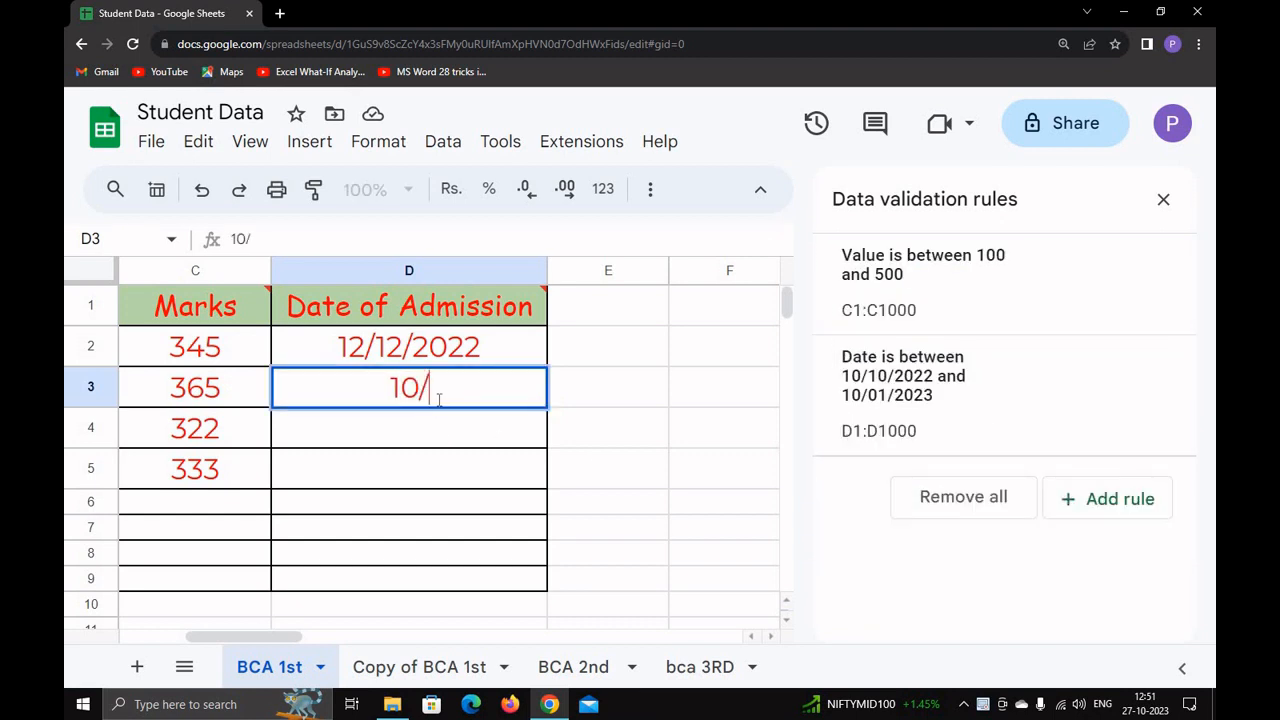
{"action": "type", "text": "05"}
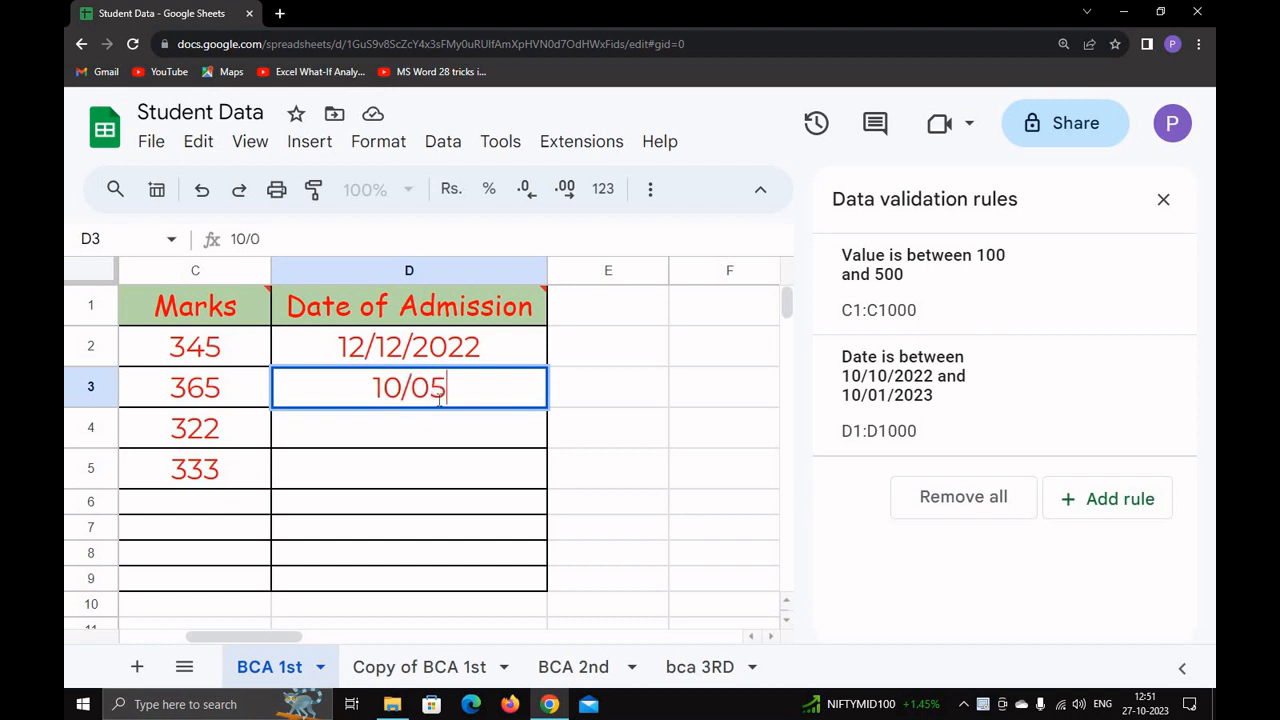
{"action": "type", "text": "/"}
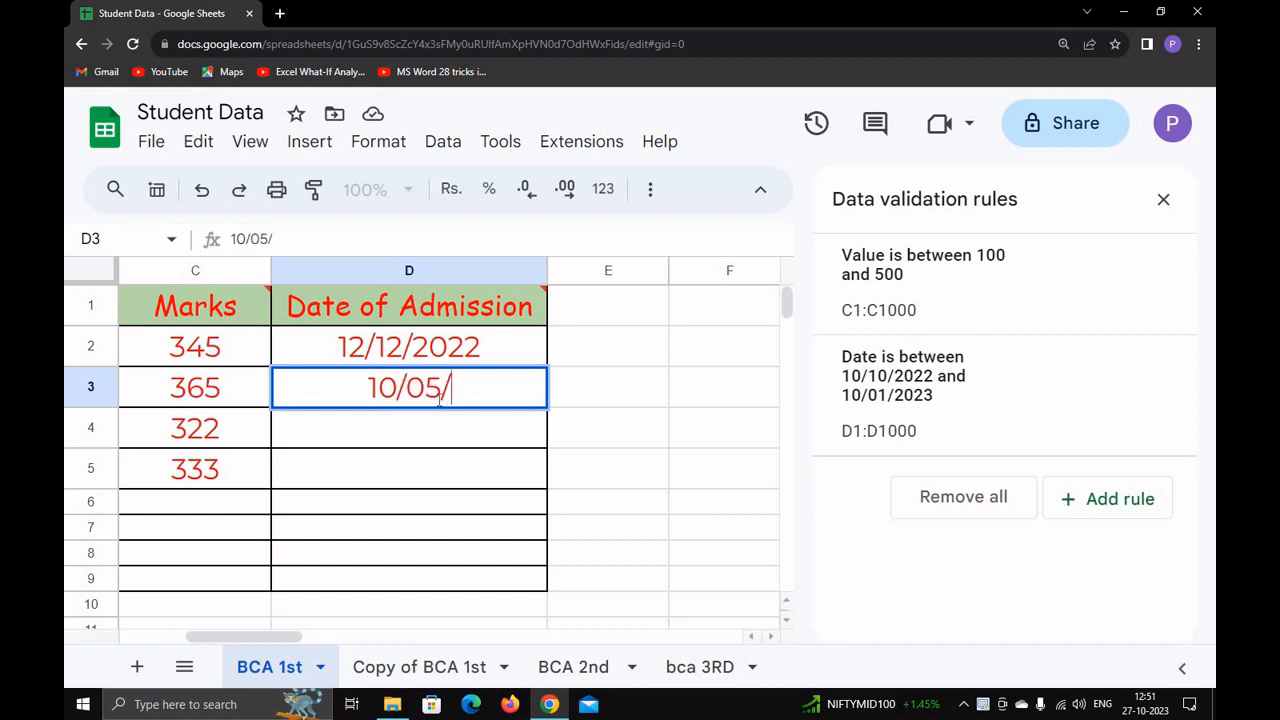
{"action": "type", "text": "2021"}
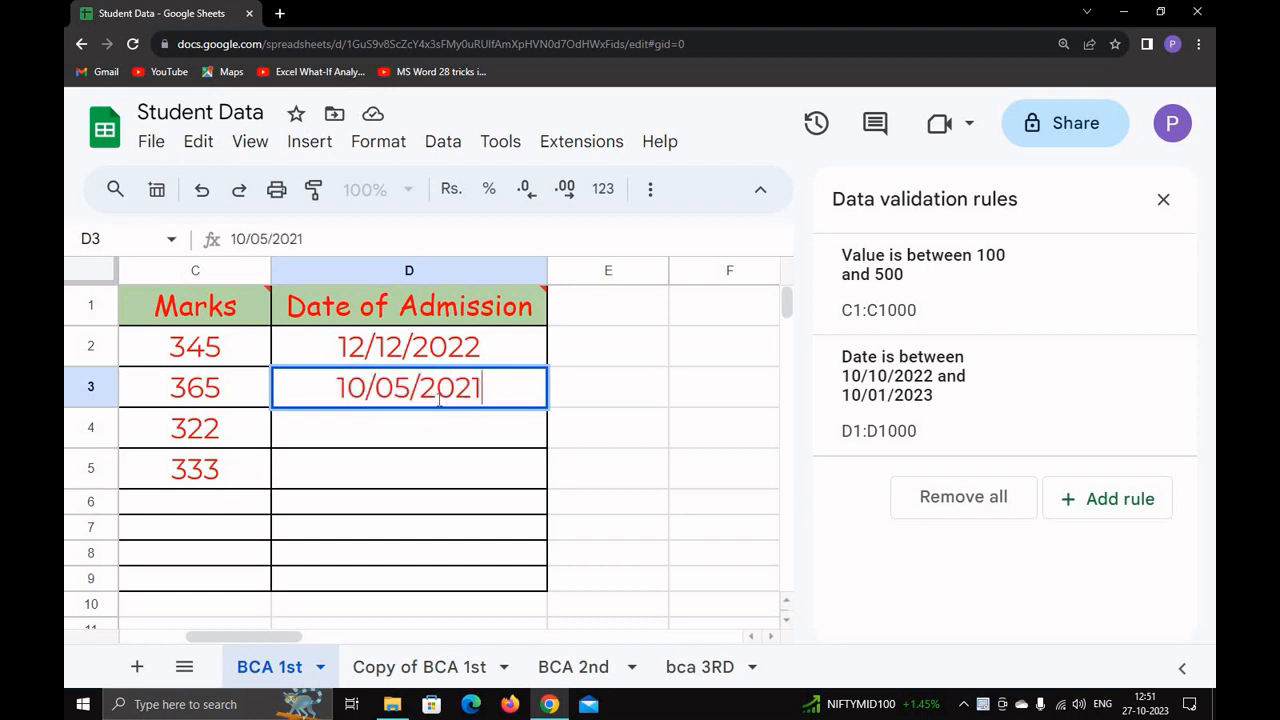
{"action": "key", "text": "Tab"}
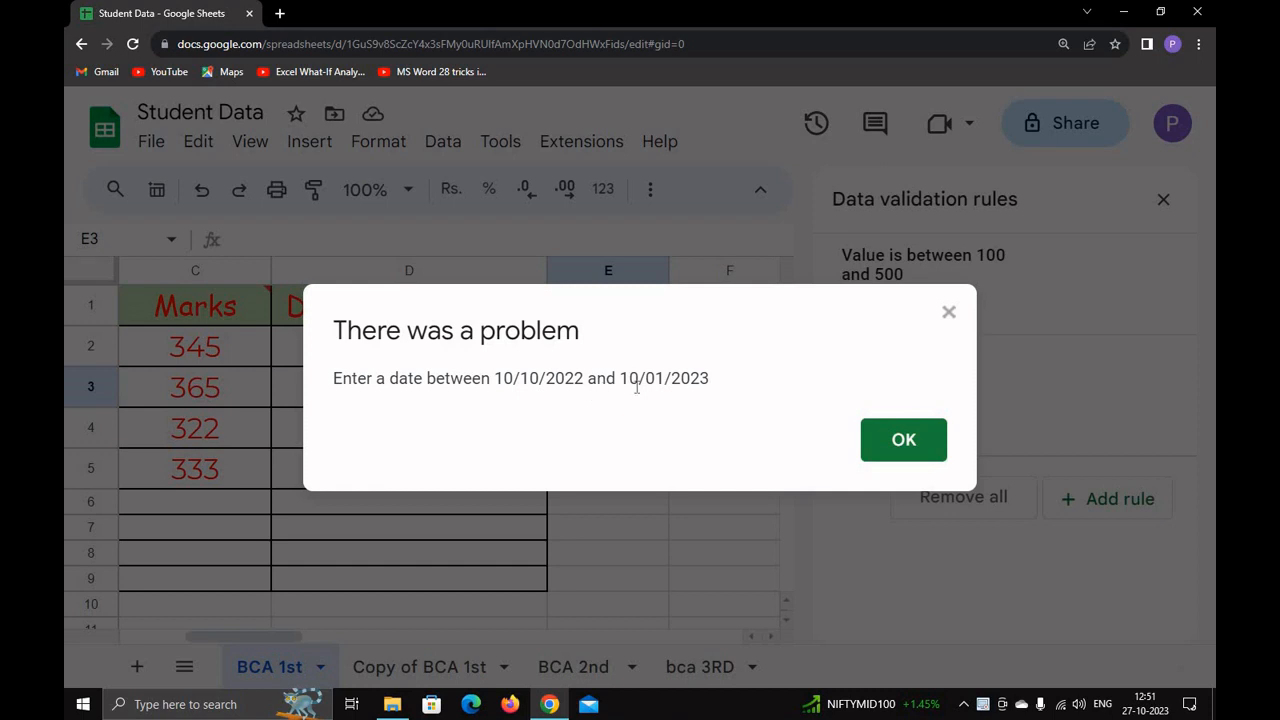
{"action": "left_click", "coordinate": [902, 450]}
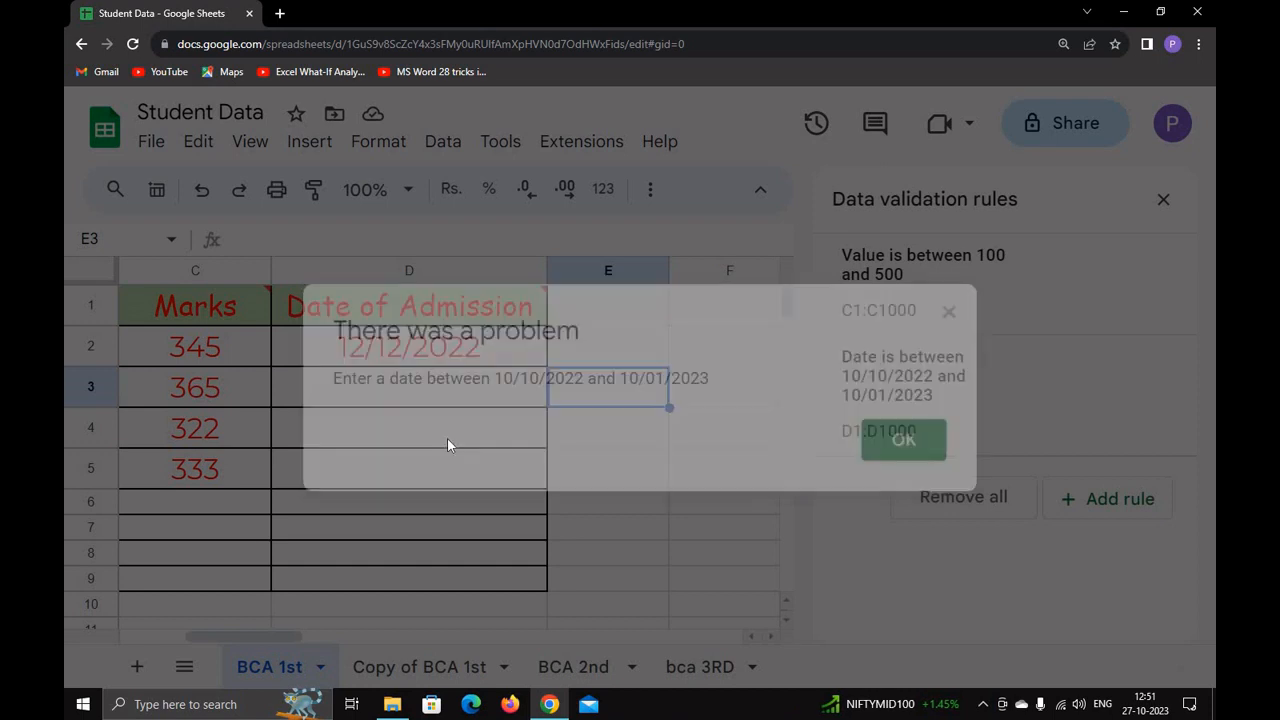
Enter the date 10/11/2022 in cell D3
{"action": "type", "text": "1"}
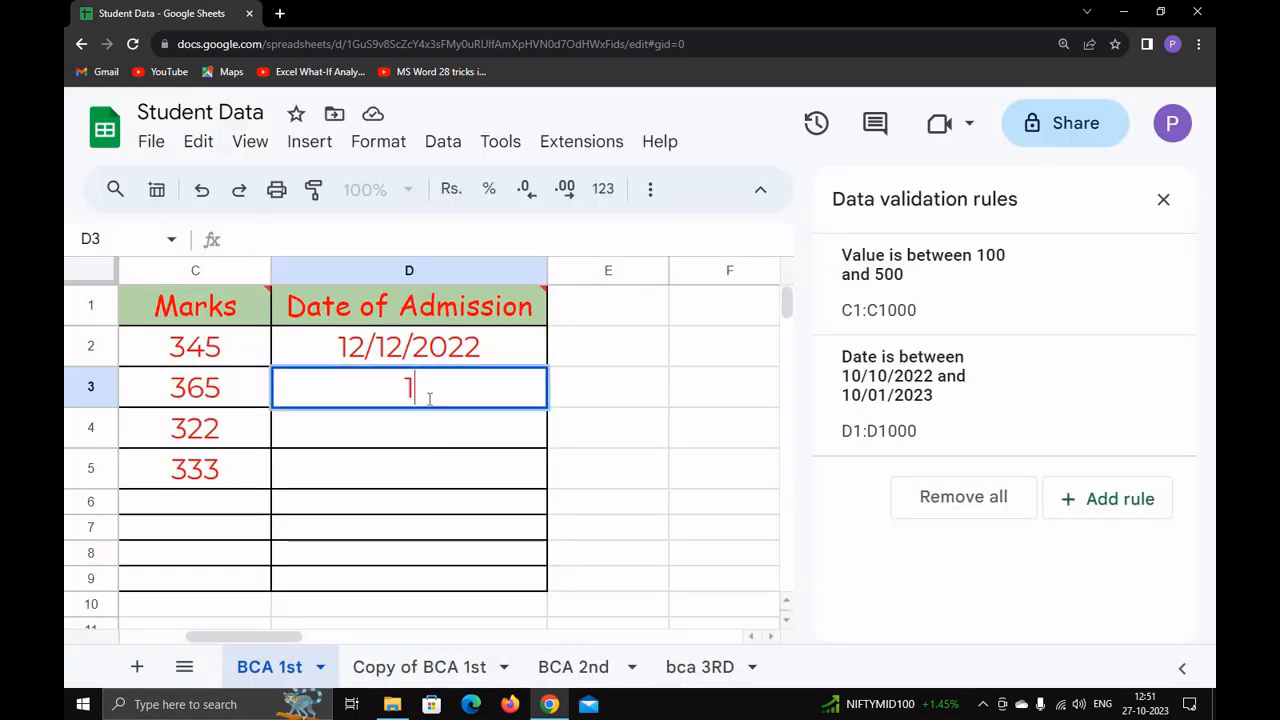
{"action": "type", "text": "0/1"}
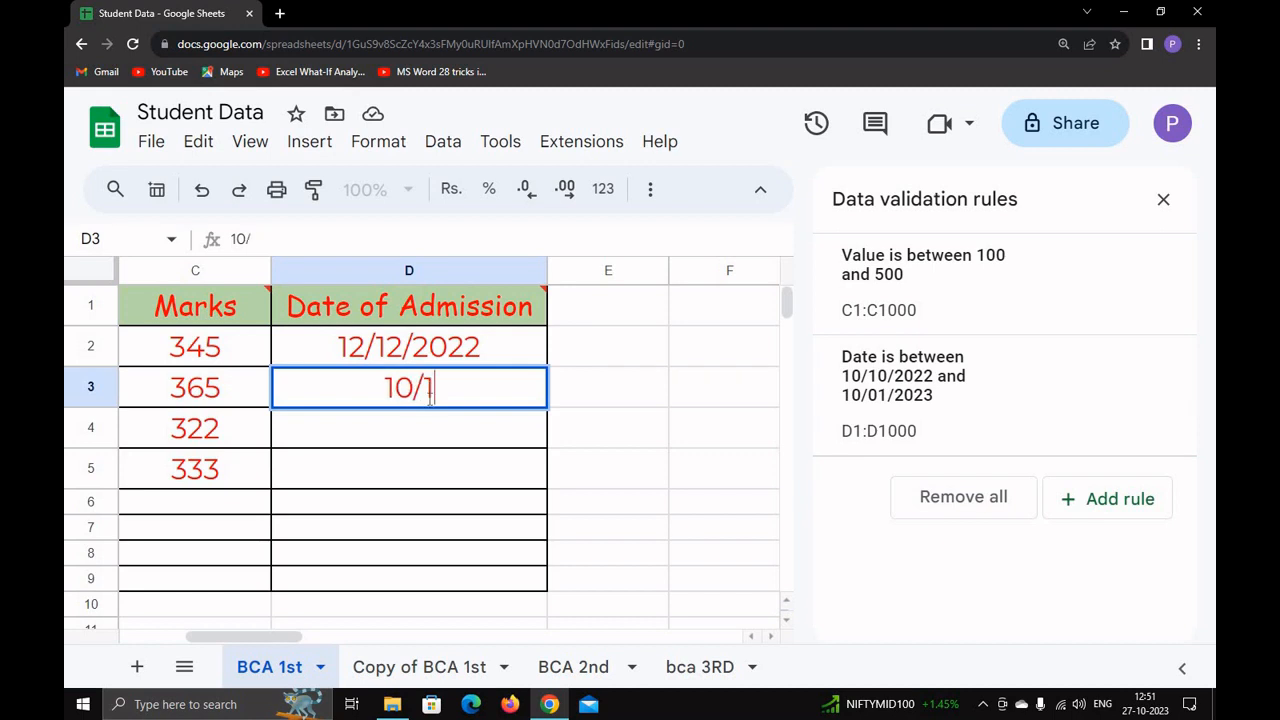
{"action": "type", "text": "1/2022"}
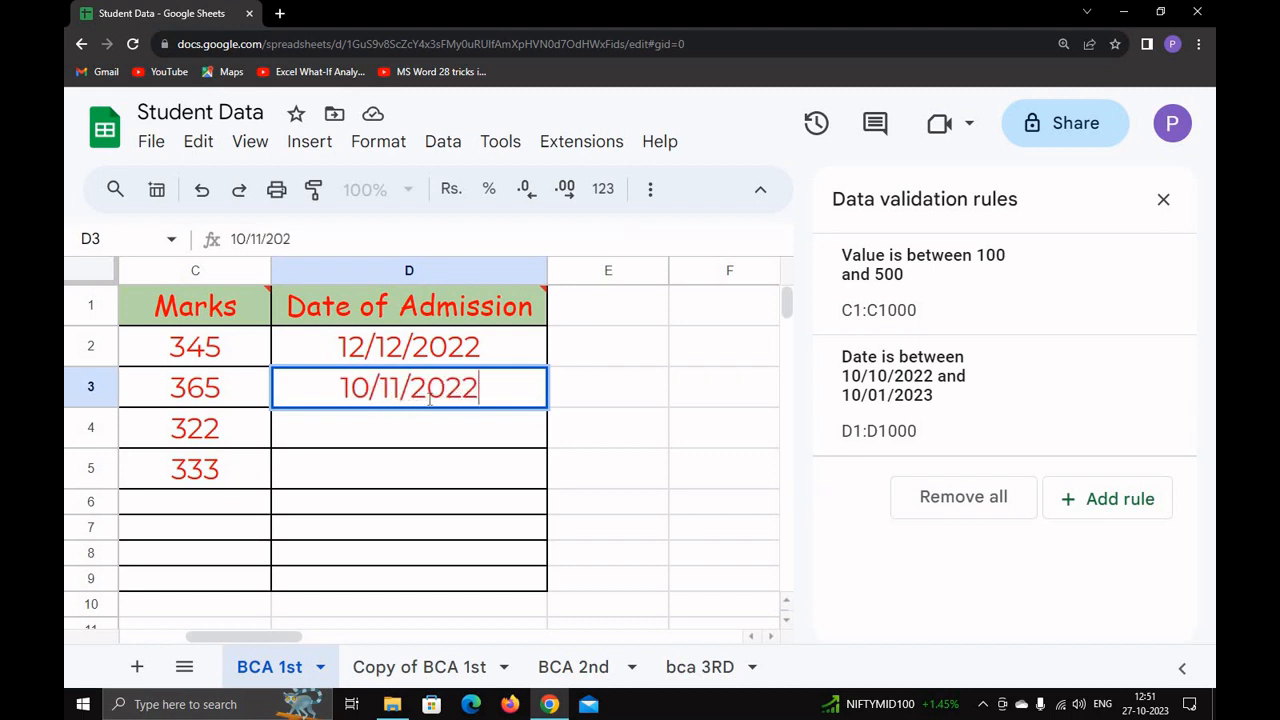
{"action": "key", "text": "Tab"}
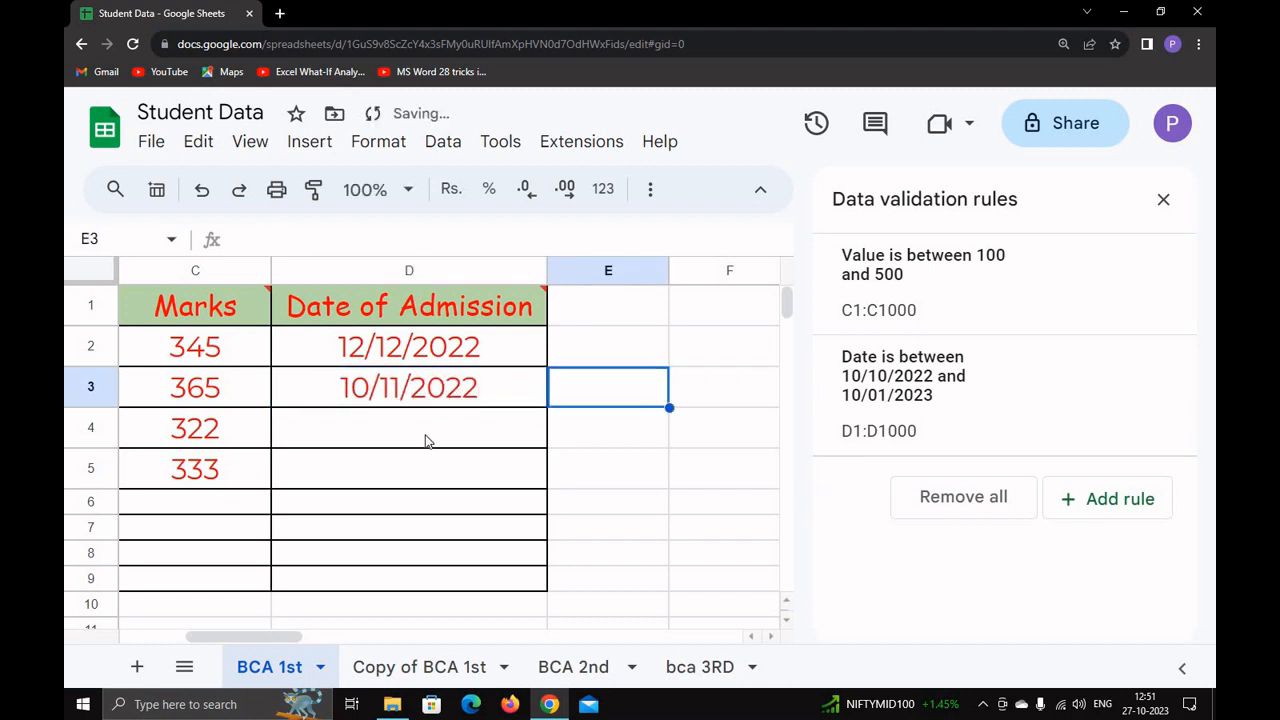
{"action": "left_click", "coordinate": [425, 441]}
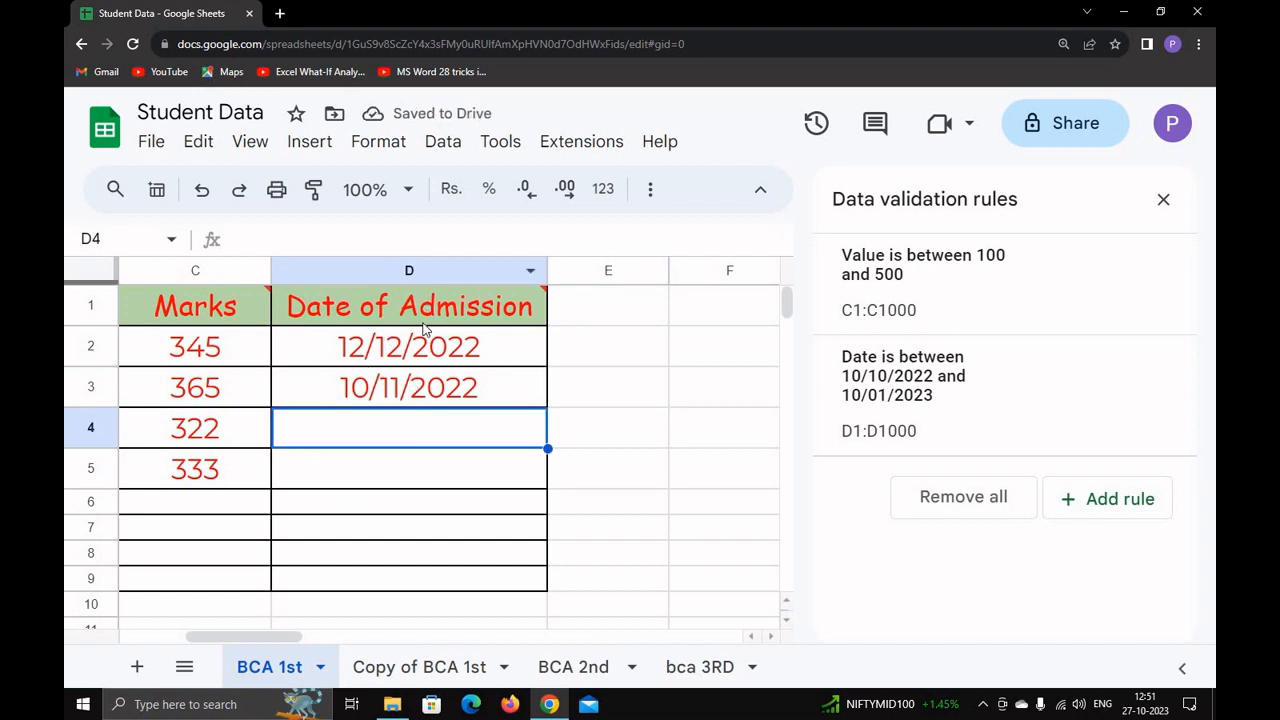
{"action": "double_click", "coordinate": [361, 441]}
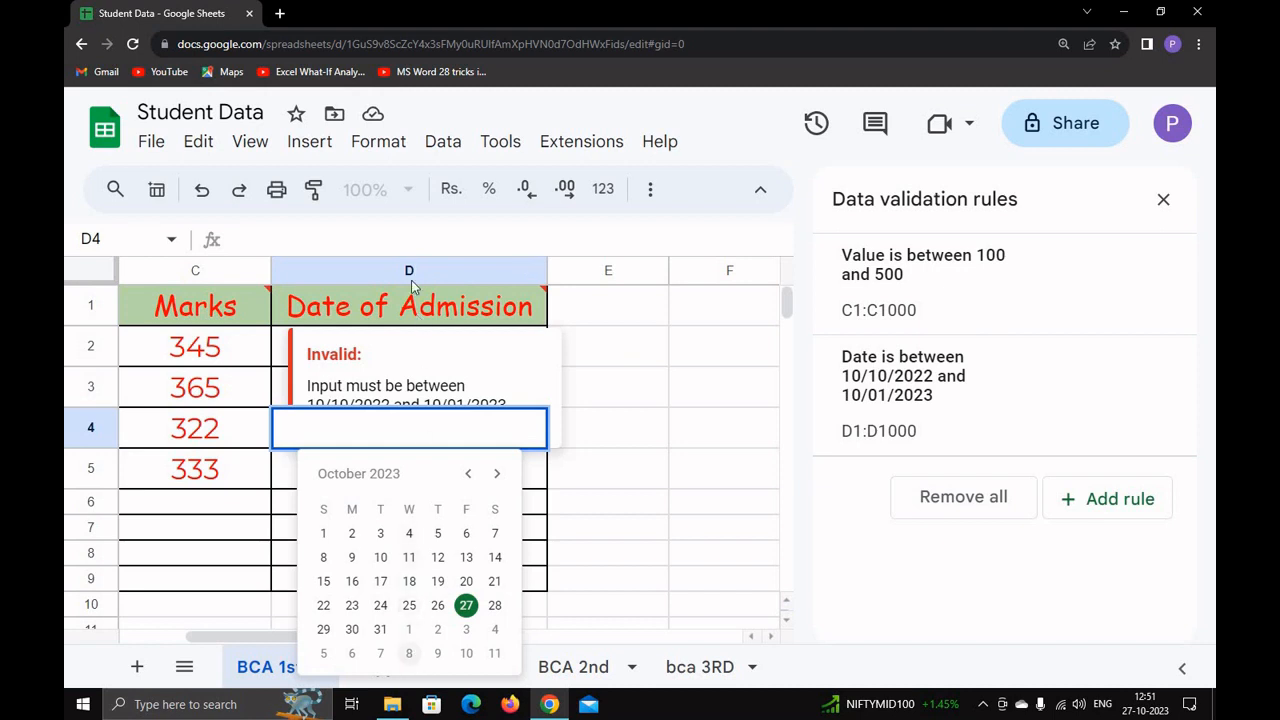
{"action": "left_click", "coordinate": [584, 468]}
Fill cell D4 with 22/12/2022 by choosing the date from the cell's calendar
{"action": "double_click", "coordinate": [401, 428]}
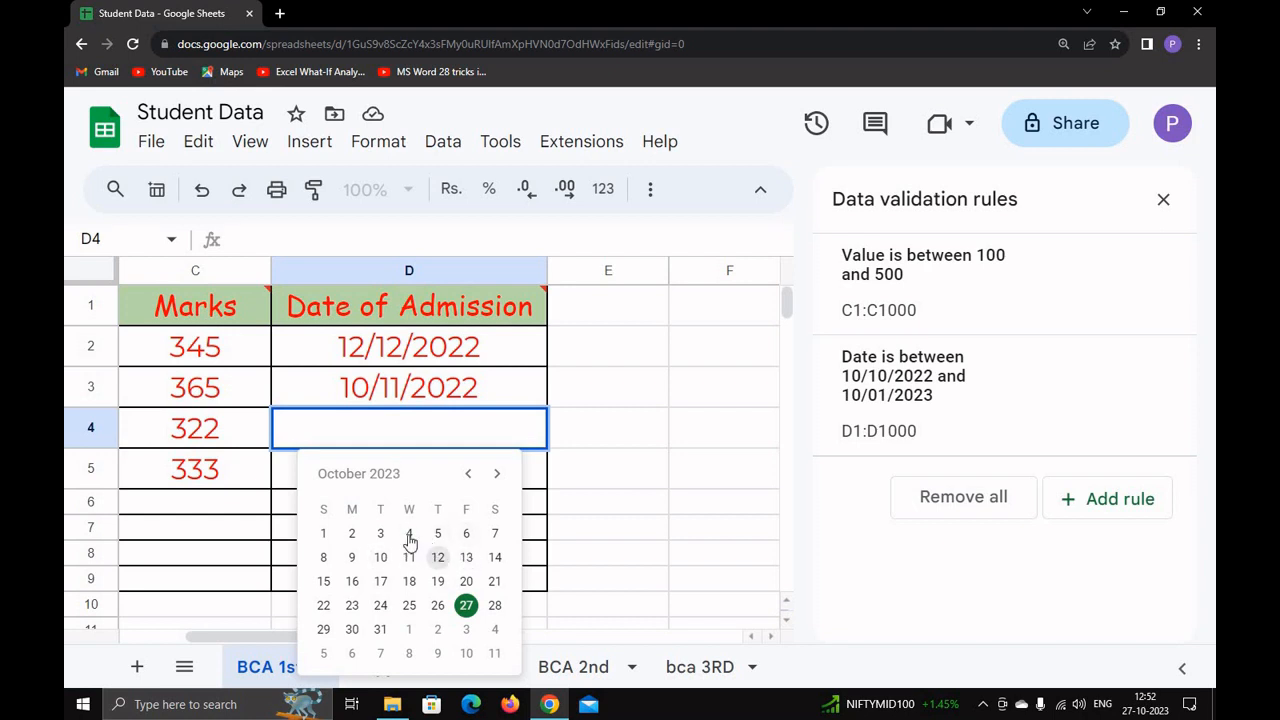
{"action": "left_click", "coordinate": [468, 474]}
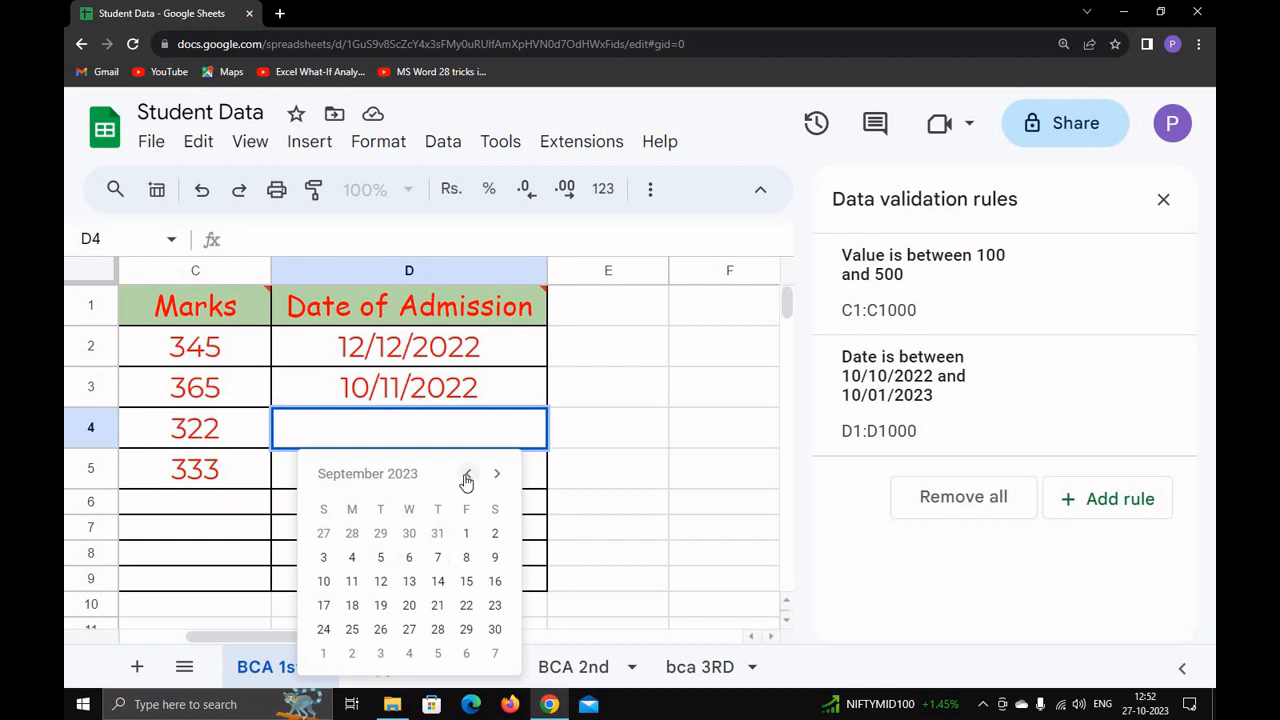
{"action": "left_click", "coordinate": [467, 475]}
{"action": "left_click", "coordinate": [467, 475]}
{"action": "left_click", "coordinate": [467, 475]}
{"action": "left_click", "coordinate": [467, 475]}
{"action": "left_click", "coordinate": [467, 475]}
{"action": "left_click", "coordinate": [467, 475]}
{"action": "left_click", "coordinate": [467, 475]}
{"action": "left_click", "coordinate": [467, 475]}
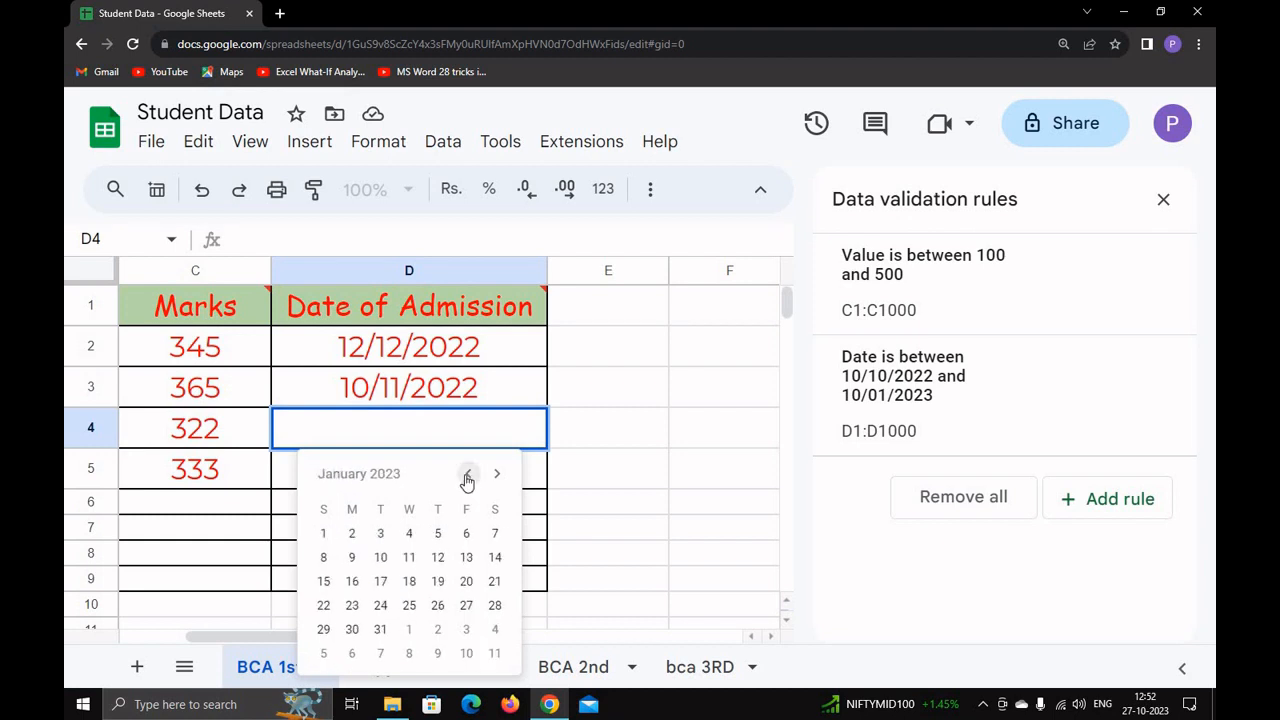
{"action": "left_click", "coordinate": [467, 475]}
{"action": "left_click", "coordinate": [437, 605]}
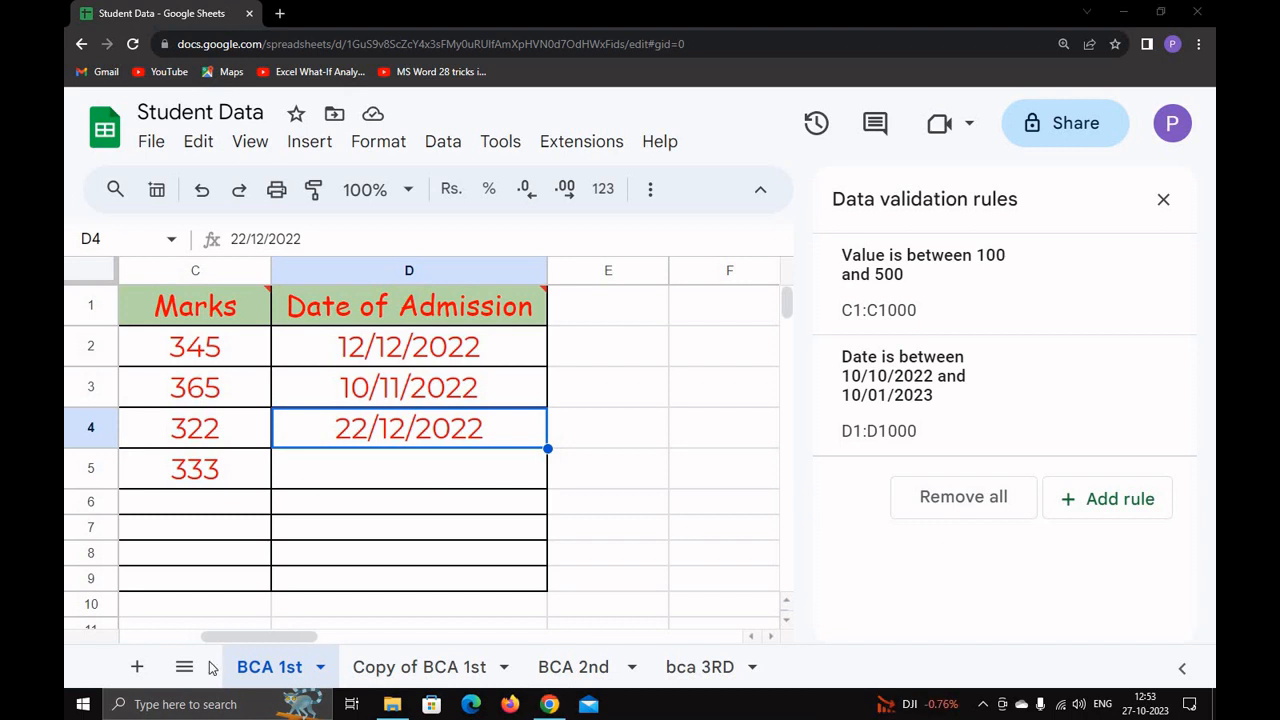
Copy the formatting of the Marks column to the empty column E with Paint format
{"action": "left_click_drag", "start_coordinate": [272, 634], "coordinate": [233, 639]}
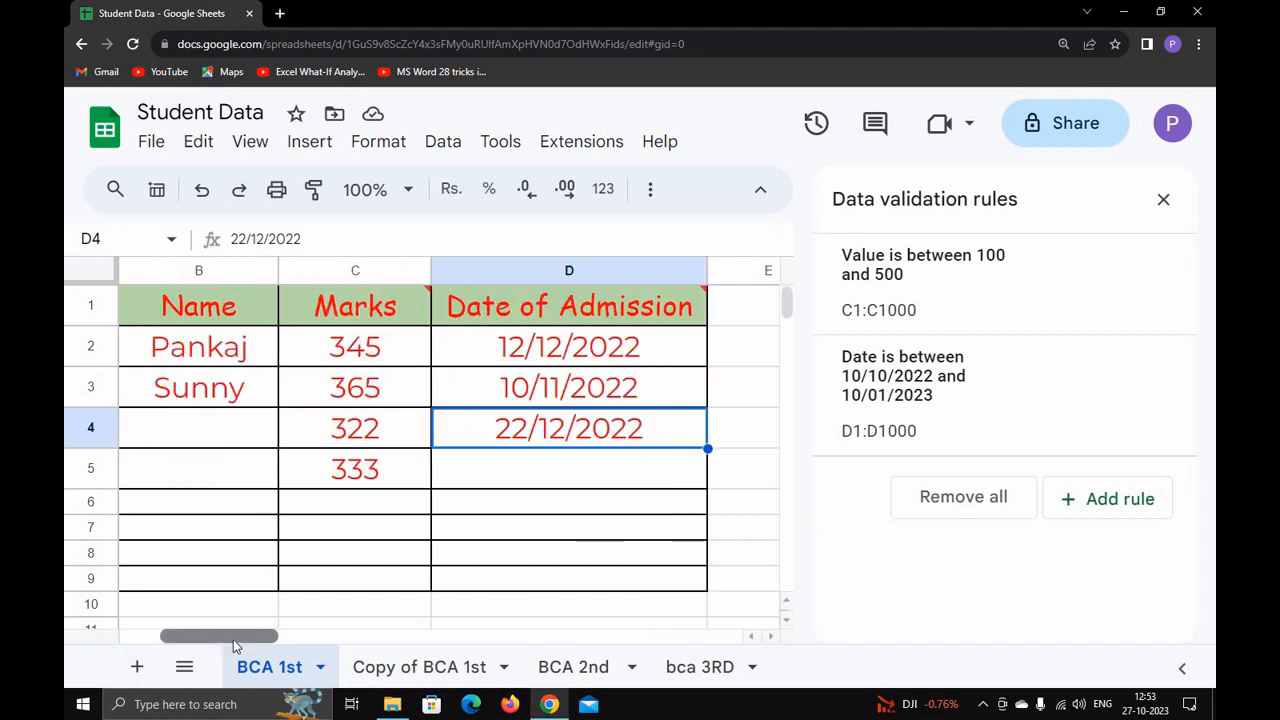
{"action": "mouse_move", "coordinate": [344, 298]}
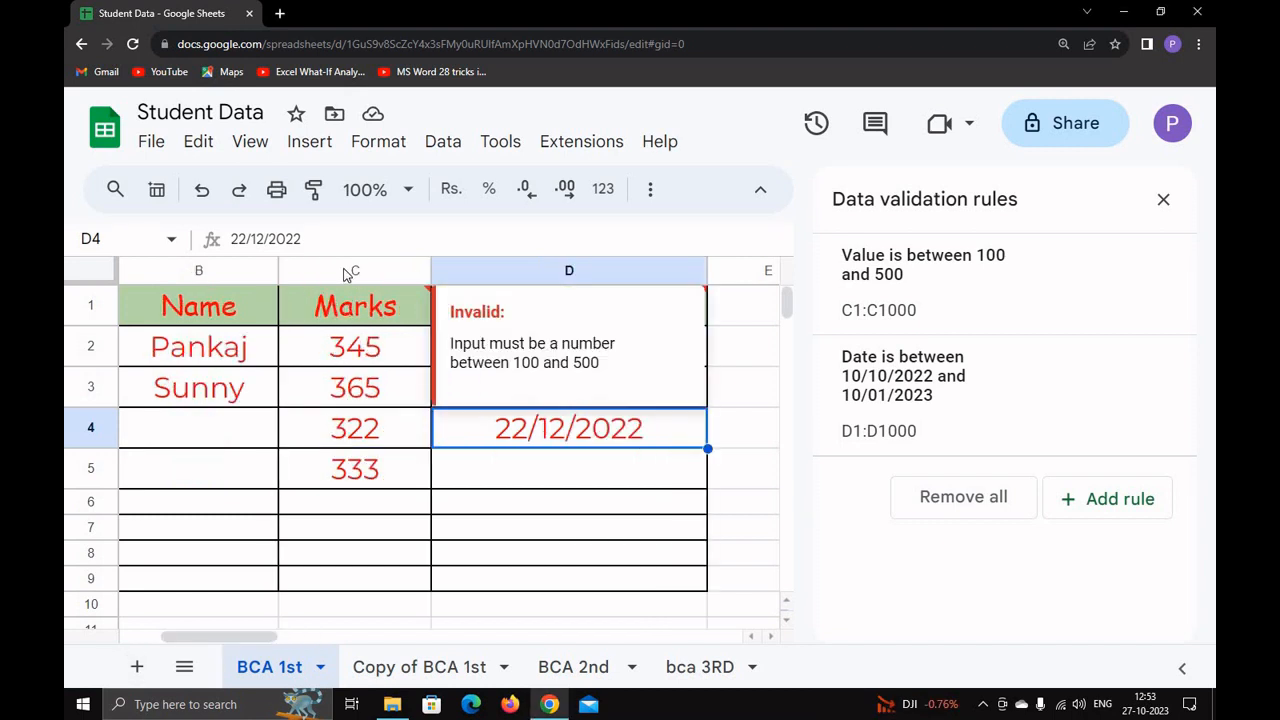
{"action": "left_click", "coordinate": [345, 272]}
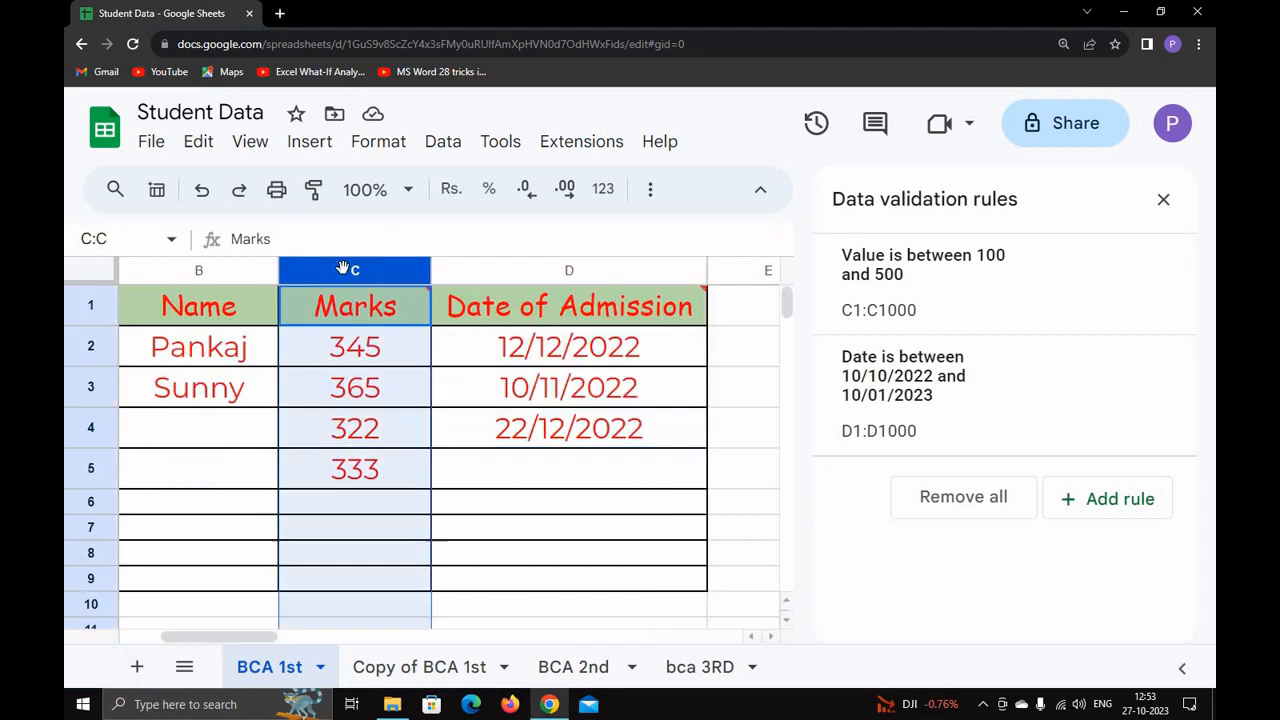
{"action": "left_click", "coordinate": [313, 190]}
{"action": "left_click_drag", "start_coordinate": [273, 636], "coordinate": [348, 636]}
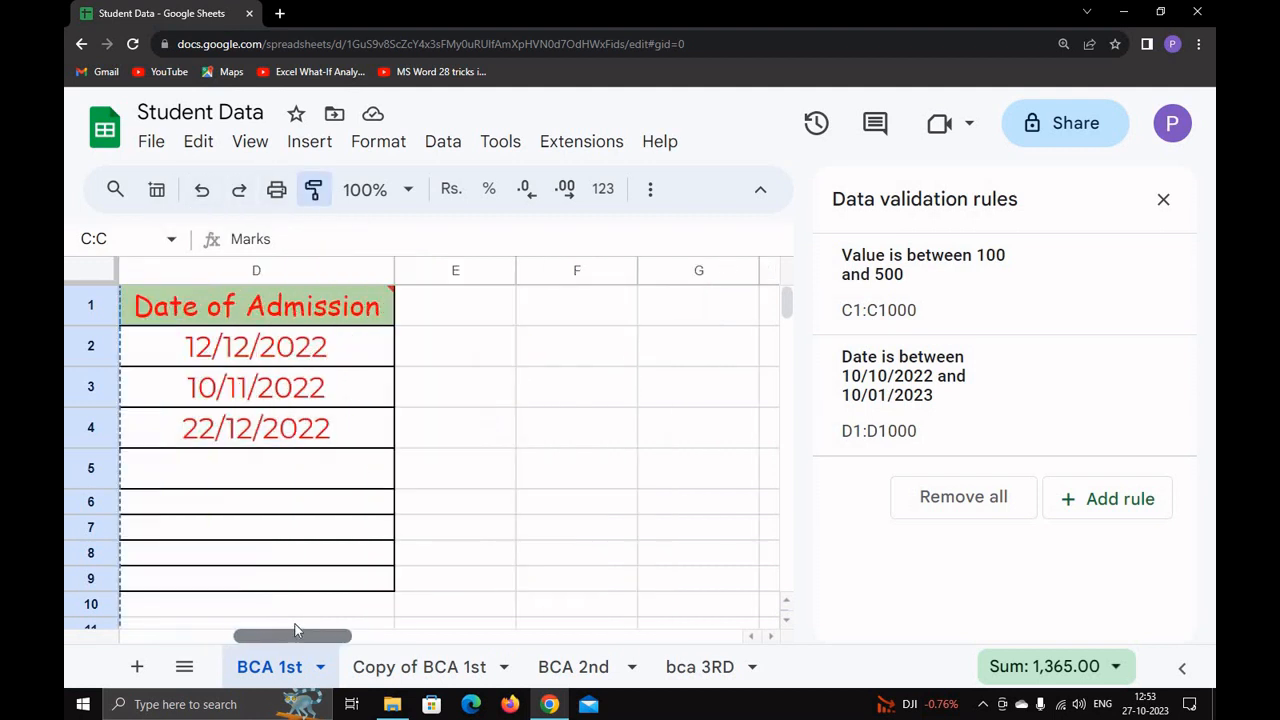
{"action": "left_click", "coordinate": [465, 275]}
Enter the header "Select Course" in cell E1 and widen column E to fit it
{"action": "double_click", "coordinate": [474, 315]}
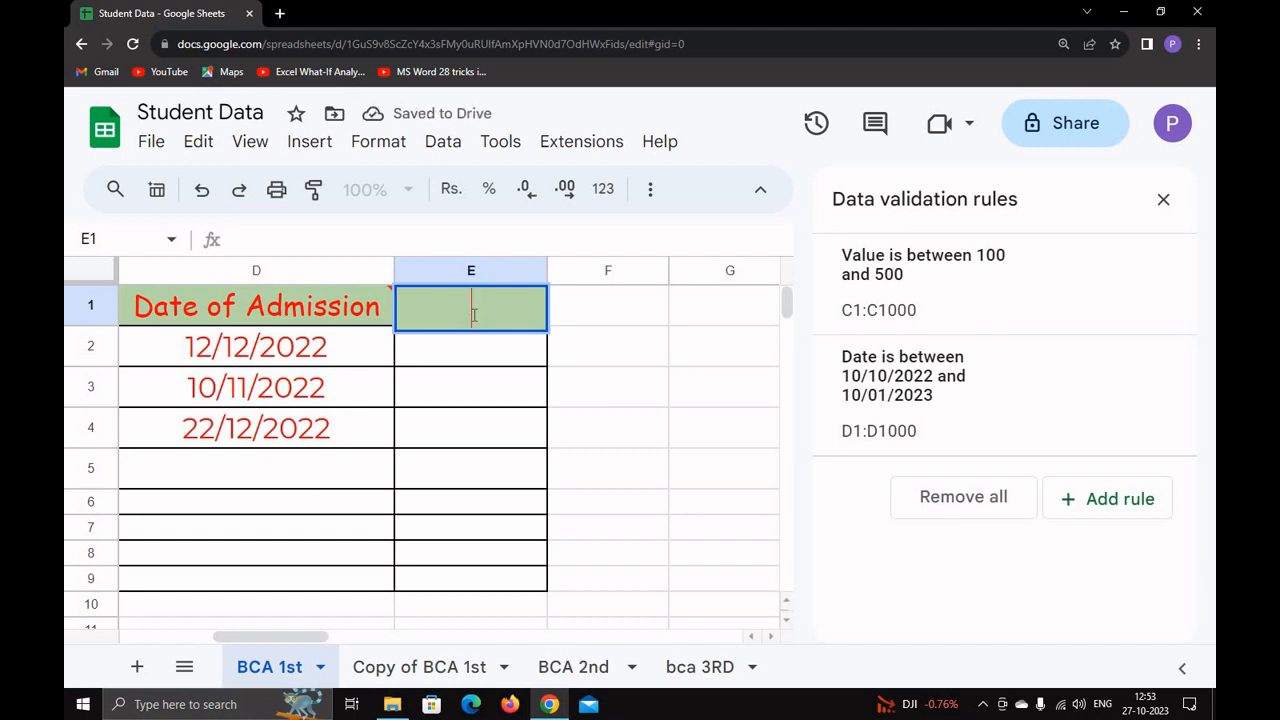
{"action": "type", "text": "Seel"}
{"action": "key", "text": "BackSpace"}
{"action": "key", "text": "BackSpace"}
{"action": "type", "text": "l"}
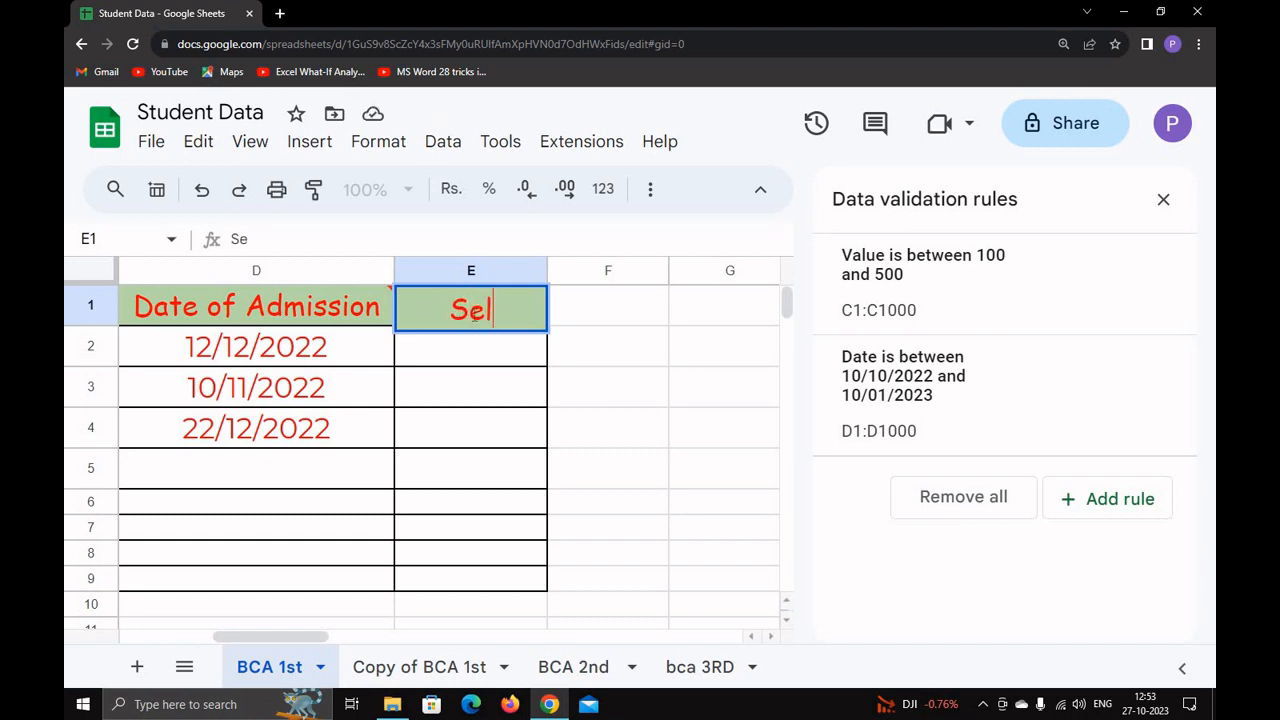
{"action": "type", "text": "ect Co"}
{"action": "type", "text": "urse"}
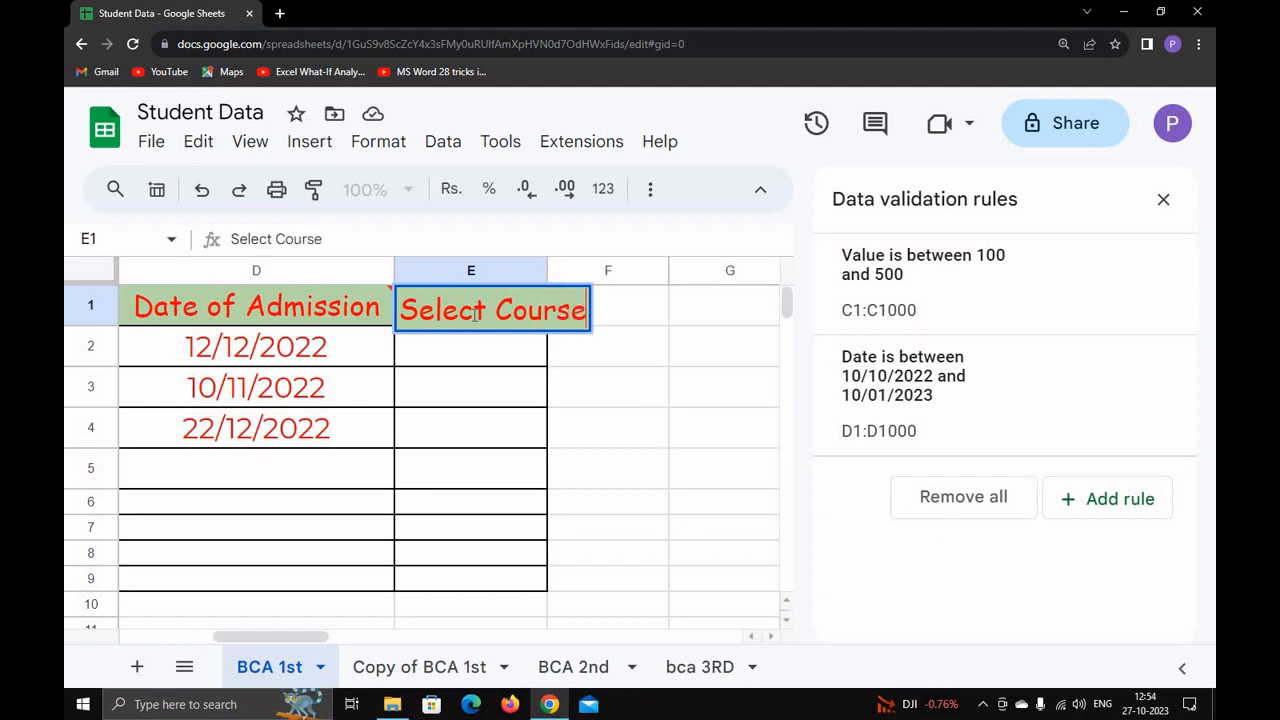
{"action": "left_click", "coordinate": [481, 392]}
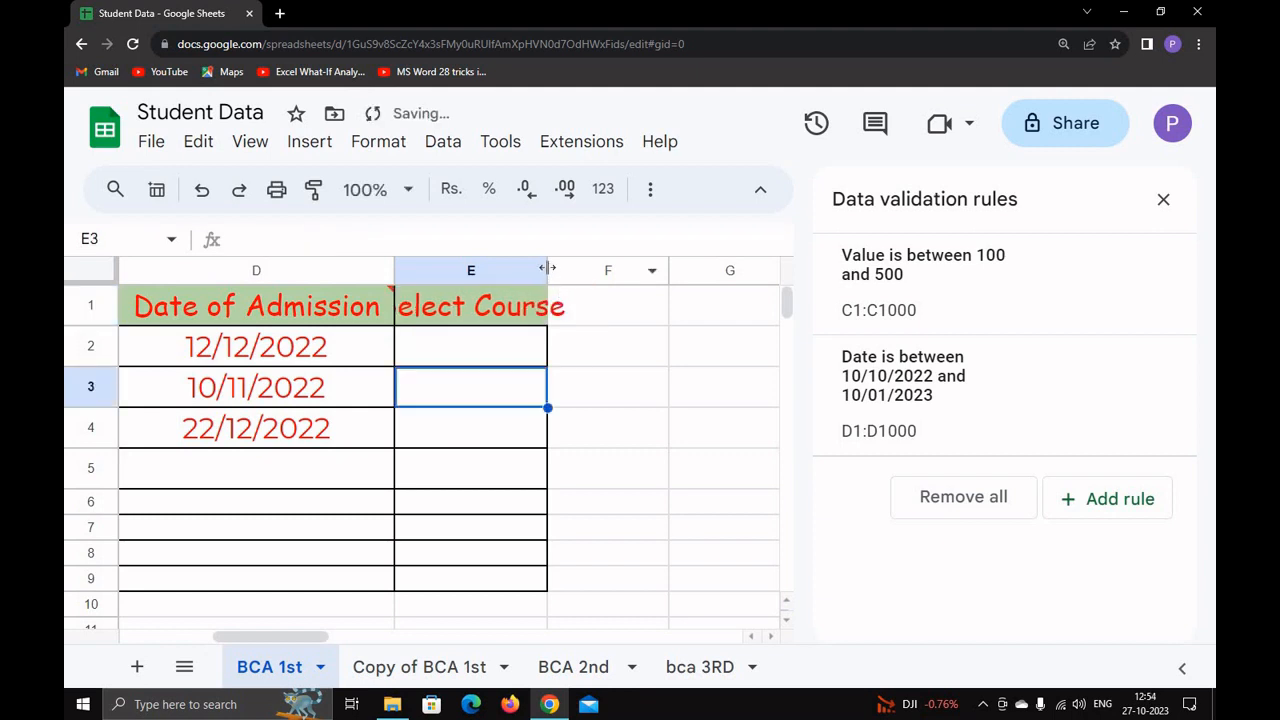
{"action": "left_click_drag", "start_coordinate": [547, 270], "coordinate": [630, 270]}
Add a data validation rule with the Dropdown criteria to the Select Course column, range E1:E1000
{"action": "left_click", "coordinate": [512, 270]}
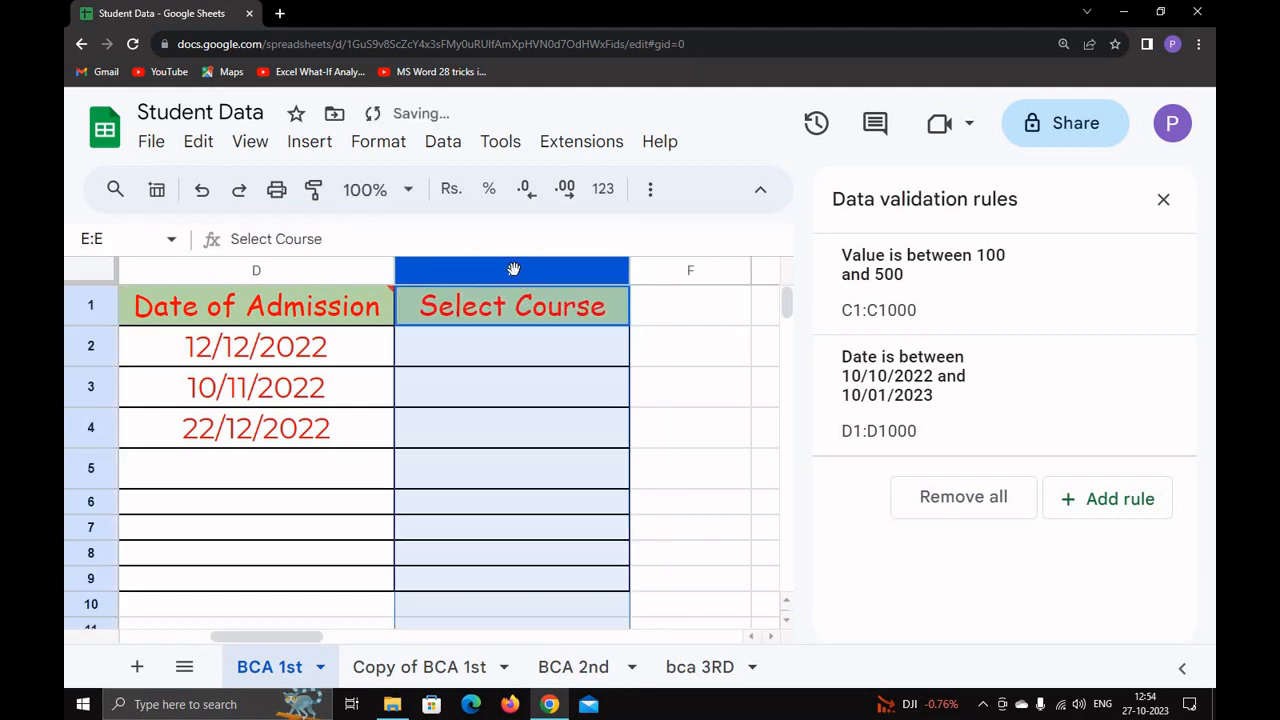
{"action": "left_click", "coordinate": [378, 141]}
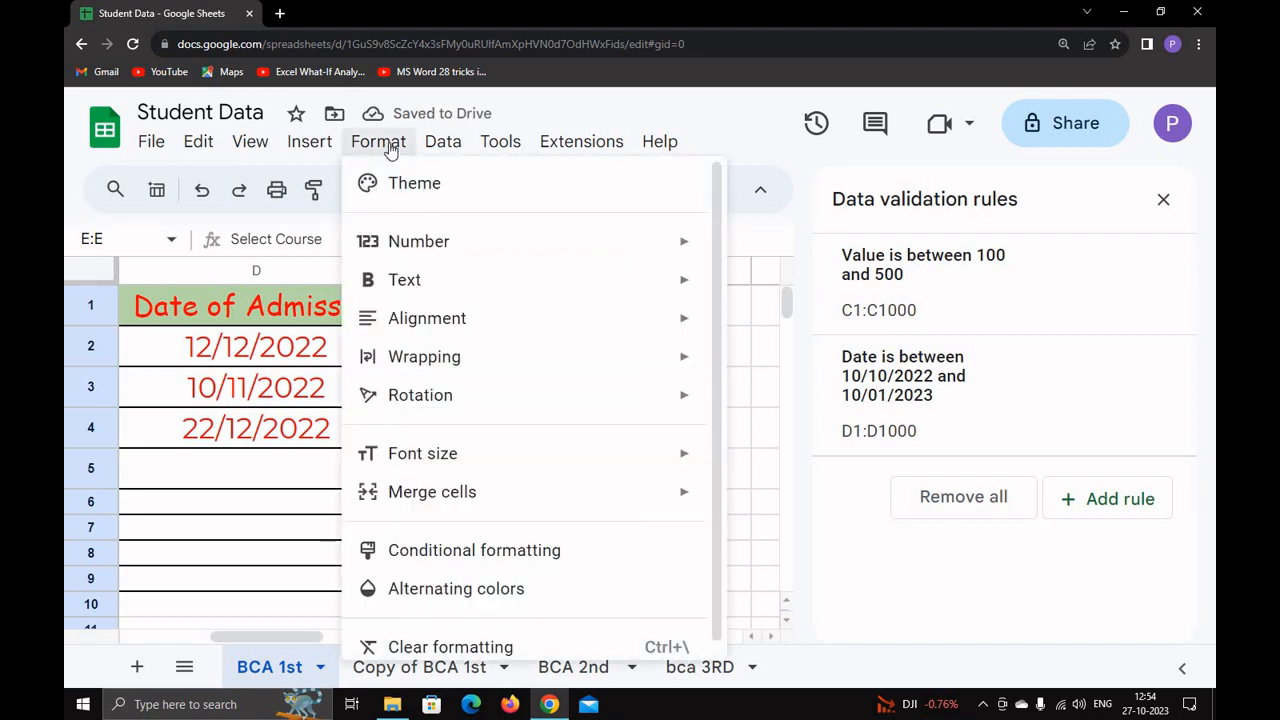
{"action": "left_click", "coordinate": [443, 141]}
{"action": "left_click", "coordinate": [443, 141]}
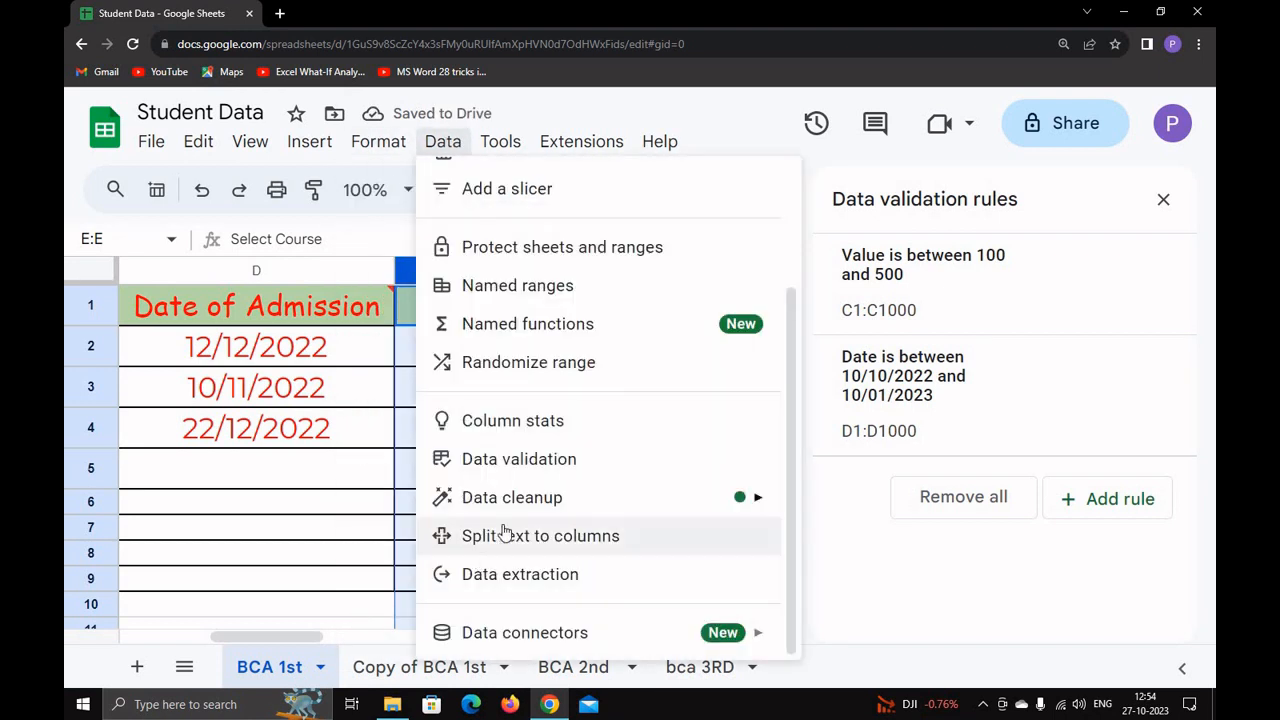
{"action": "left_click", "coordinate": [527, 460]}
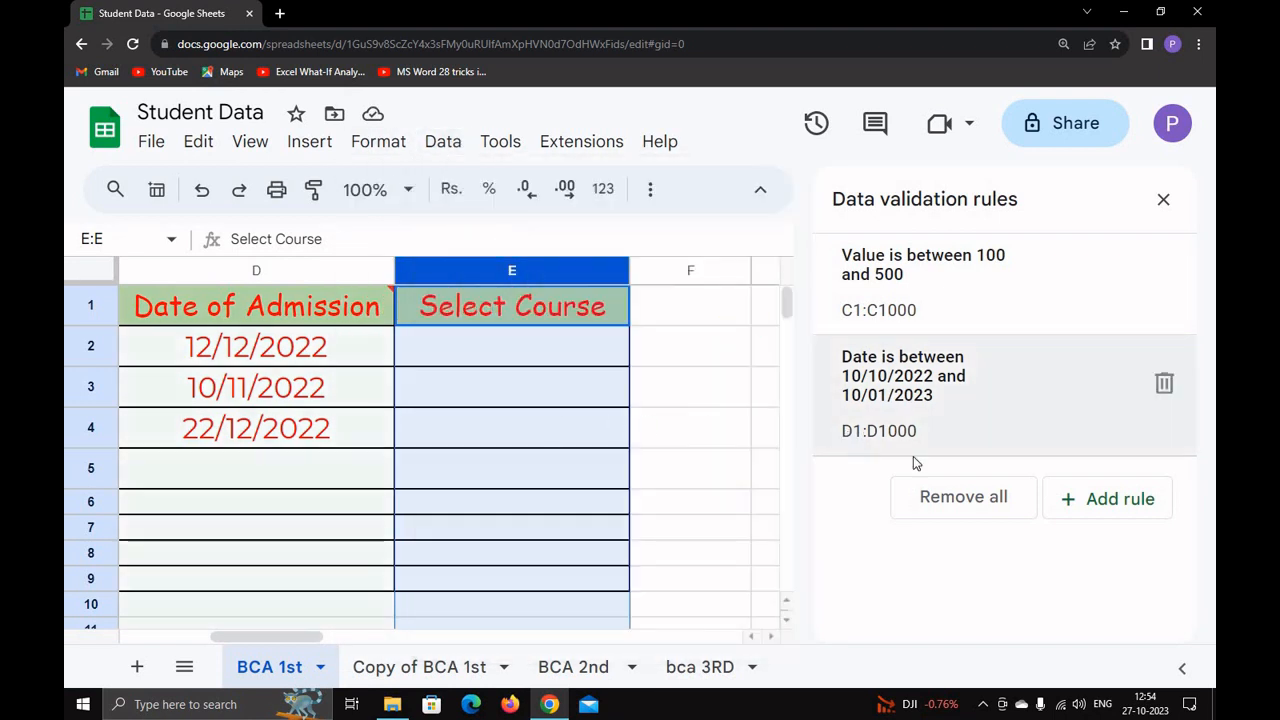
{"action": "left_click", "coordinate": [1080, 500]}
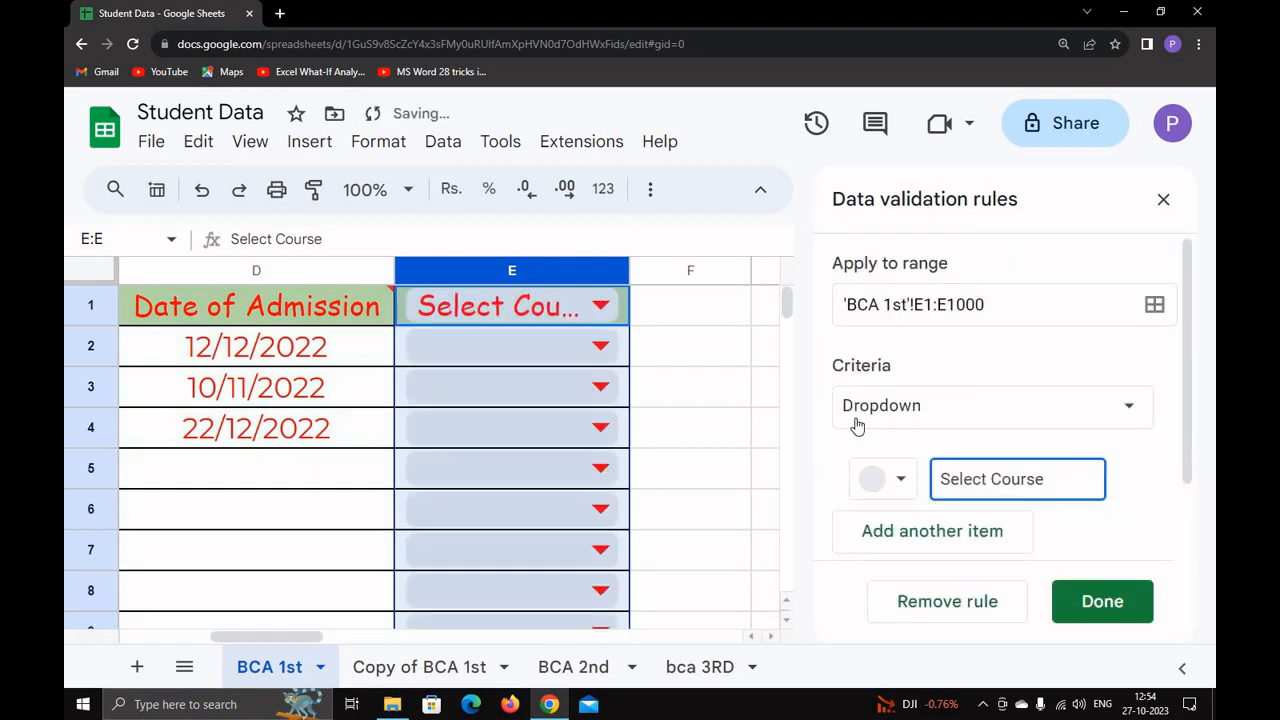
{"action": "scroll", "coordinate": [950, 414], "scroll_direction": "down", "scroll_amount": 1}
{"action": "scroll", "coordinate": [960, 414], "scroll_direction": "up", "scroll_amount": 1}
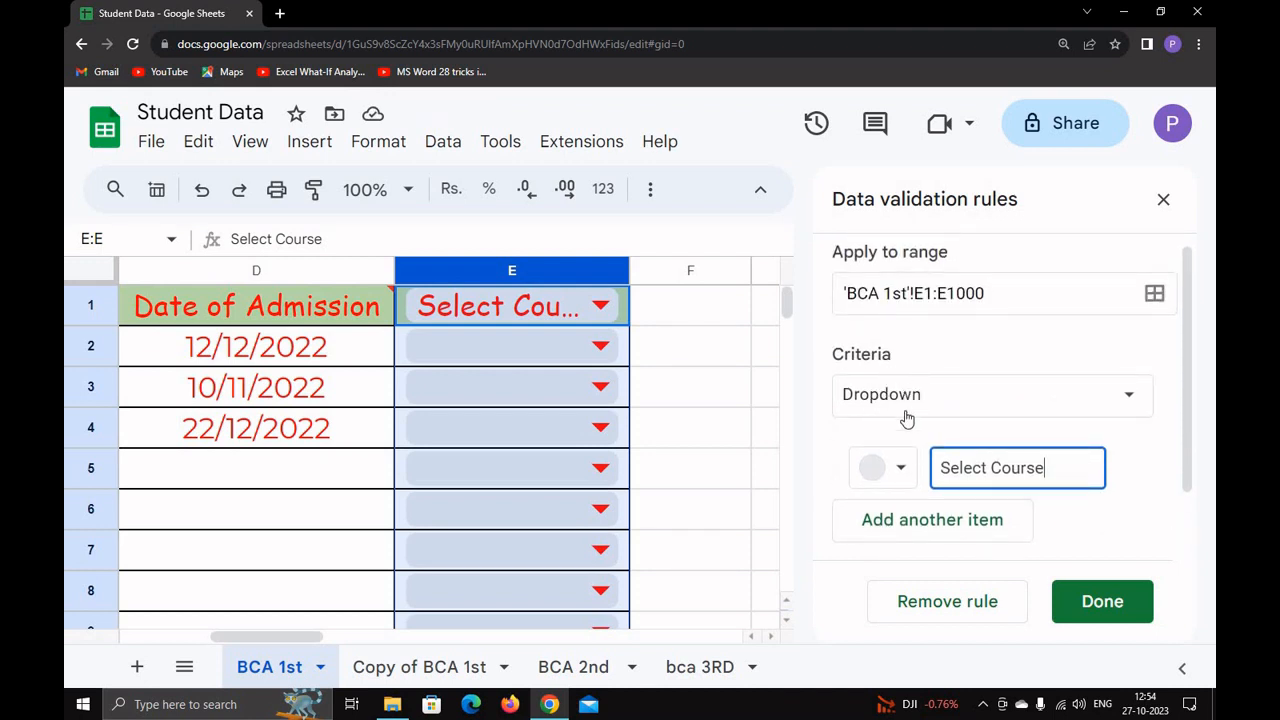
{"action": "left_click", "coordinate": [962, 401]}
{"action": "left_click", "coordinate": [918, 394]}
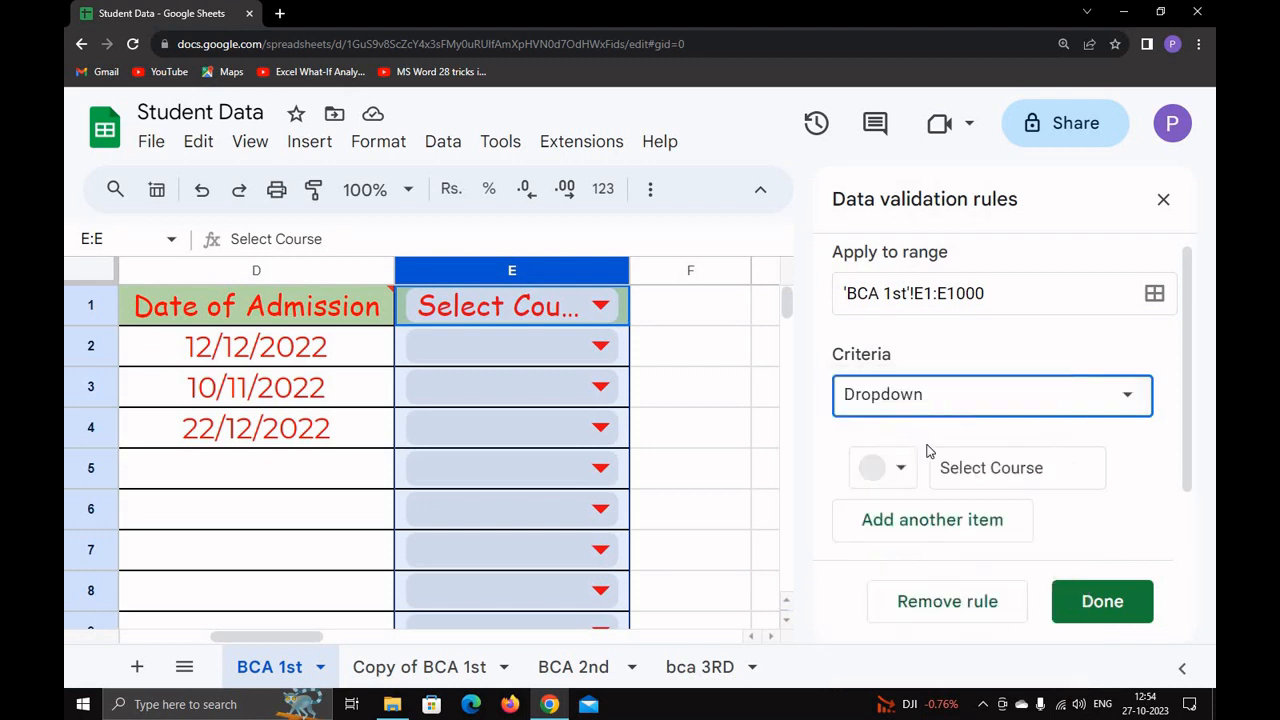
Set the colour of the Select Course dropdown item to dark red
{"action": "left_click", "coordinate": [898, 469]}
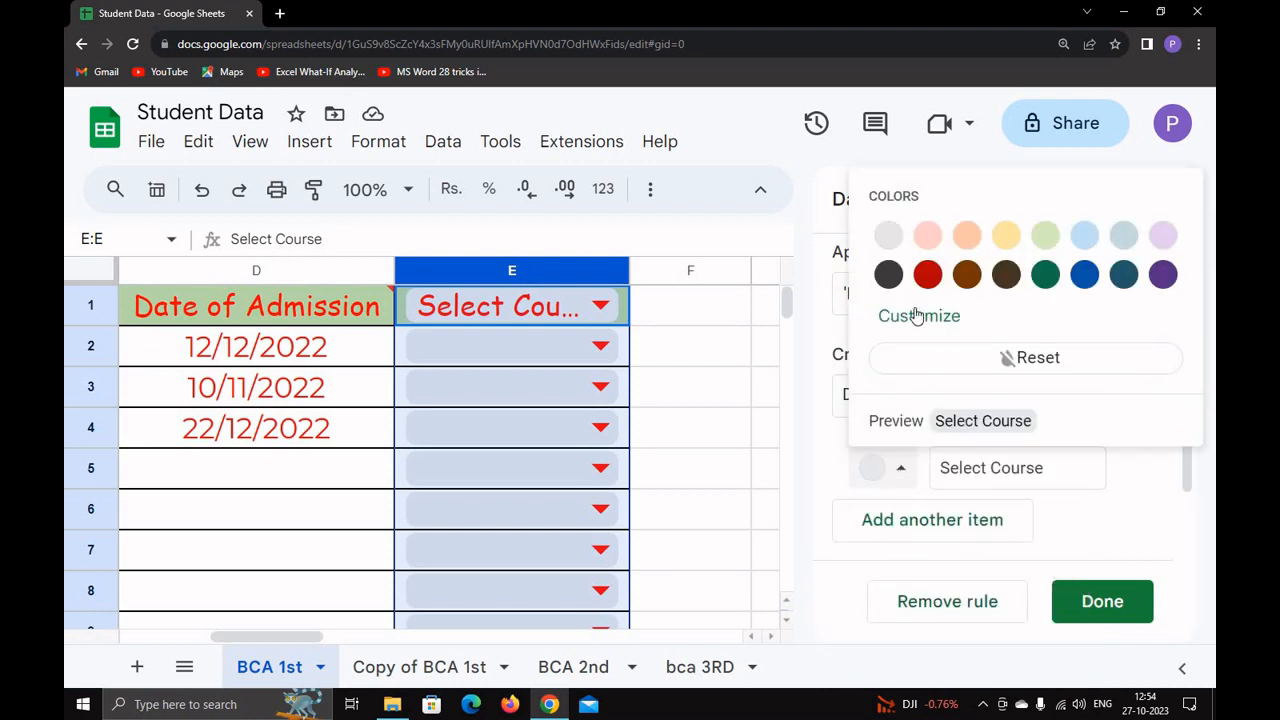
{"action": "left_click", "coordinate": [927, 276]}
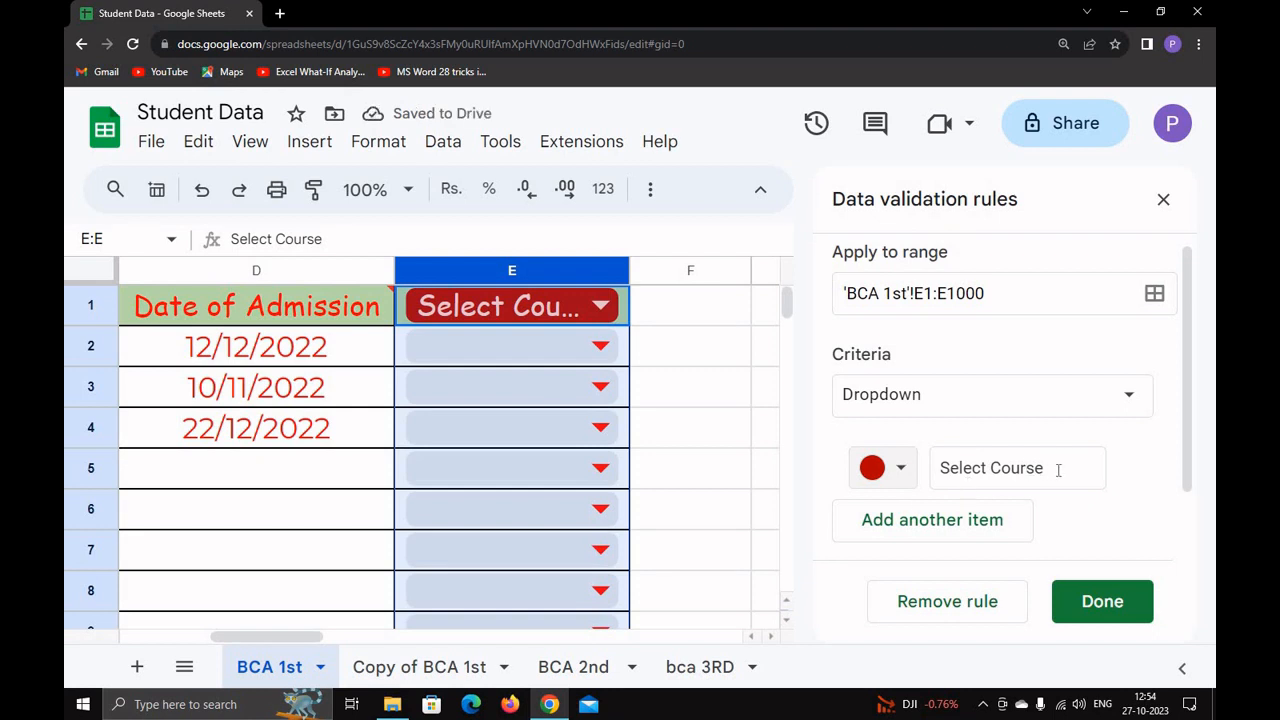
{"action": "left_click_drag", "start_coordinate": [1058, 470], "coordinate": [1012, 468]}
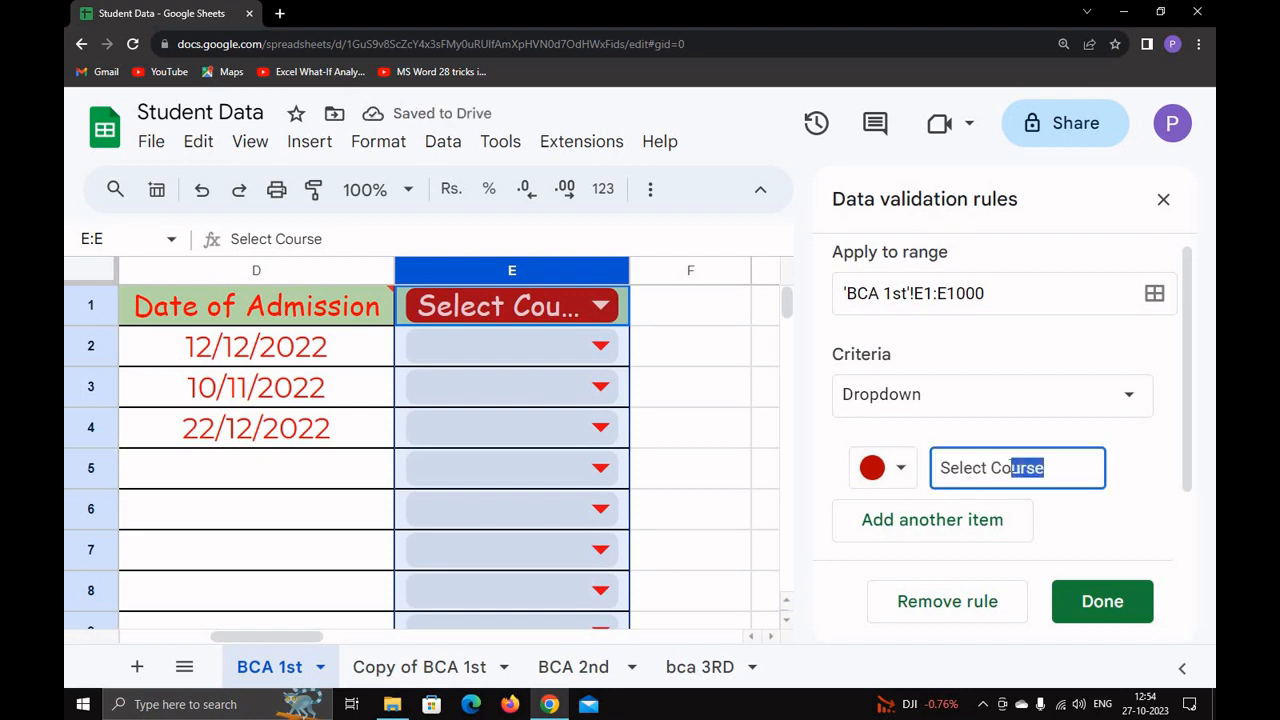
{"action": "left_click", "coordinate": [1091, 500]}
Add the dropdown items B.C.A, B.Sc and M.Sc below the Select Course item
{"action": "left_click", "coordinate": [934, 523]}
{"action": "scroll", "coordinate": [966, 420], "scroll_direction": "down", "scroll_amount": 2}
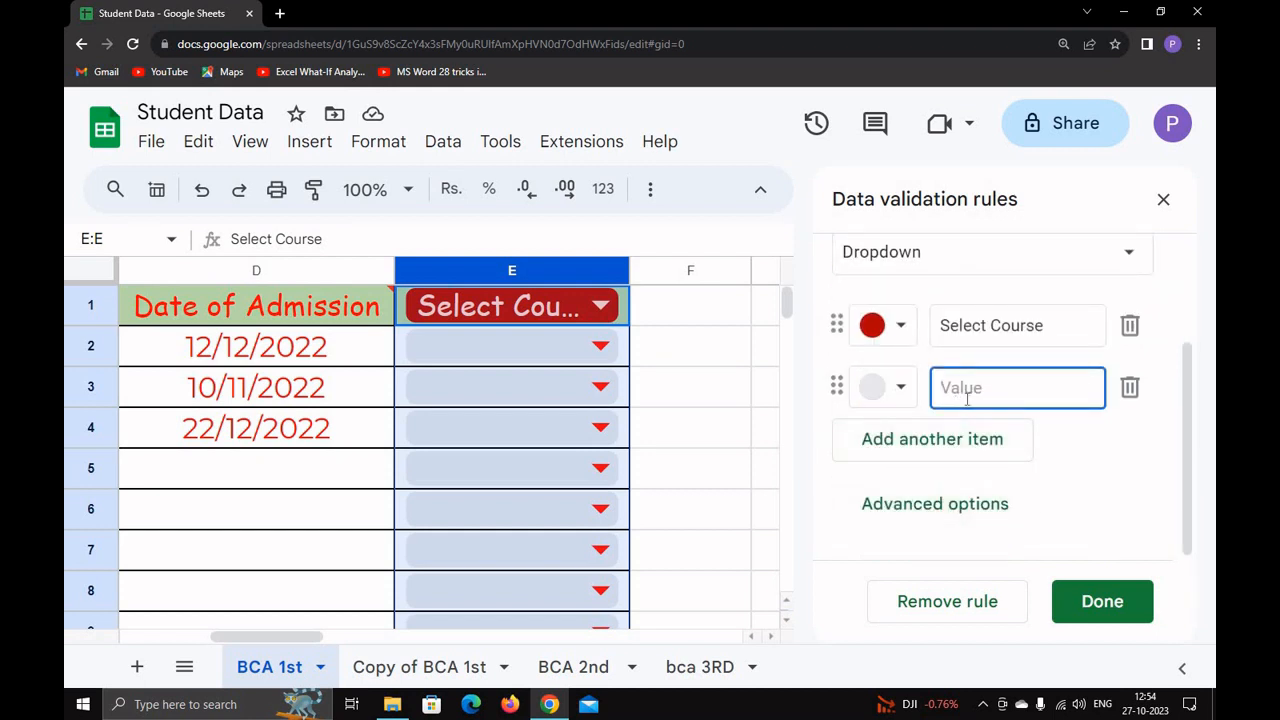
{"action": "type", "text": "B"}
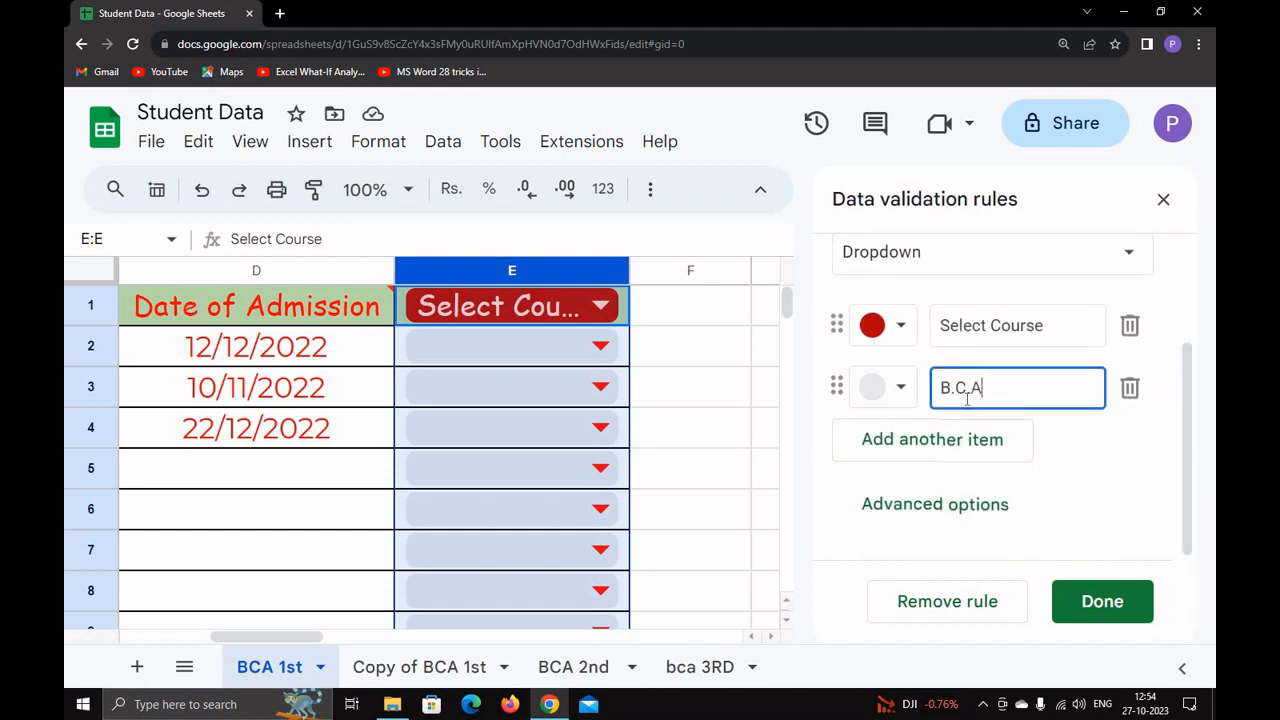
{"action": "type", "text": ".C.A"}
{"action": "left_click", "coordinate": [920, 448]}
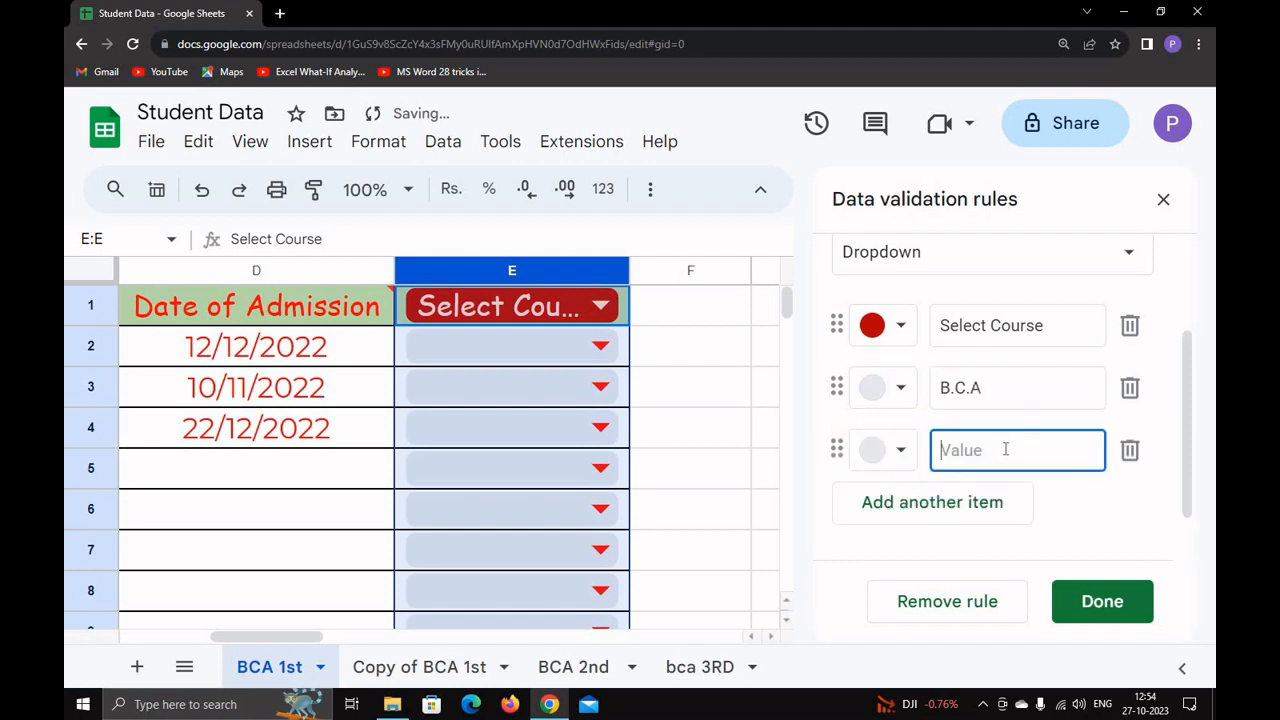
{"action": "type", "text": "B.Sc"}
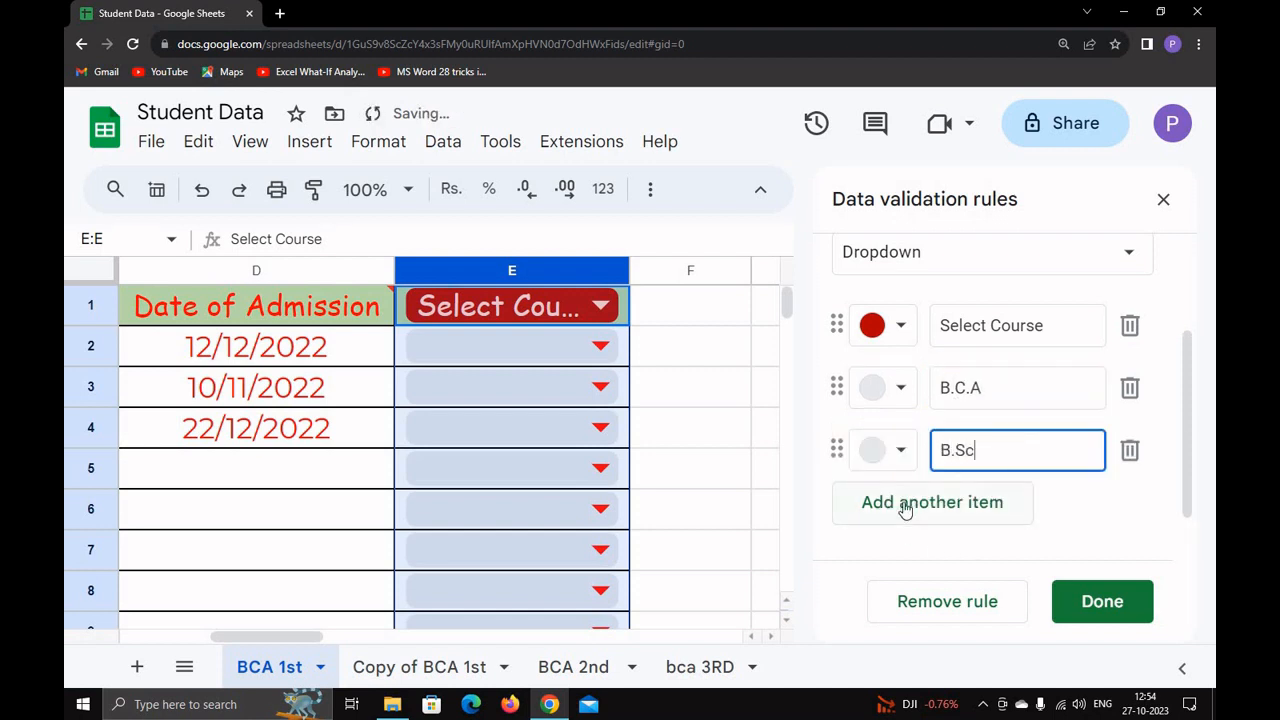
{"action": "left_click", "coordinate": [905, 510]}
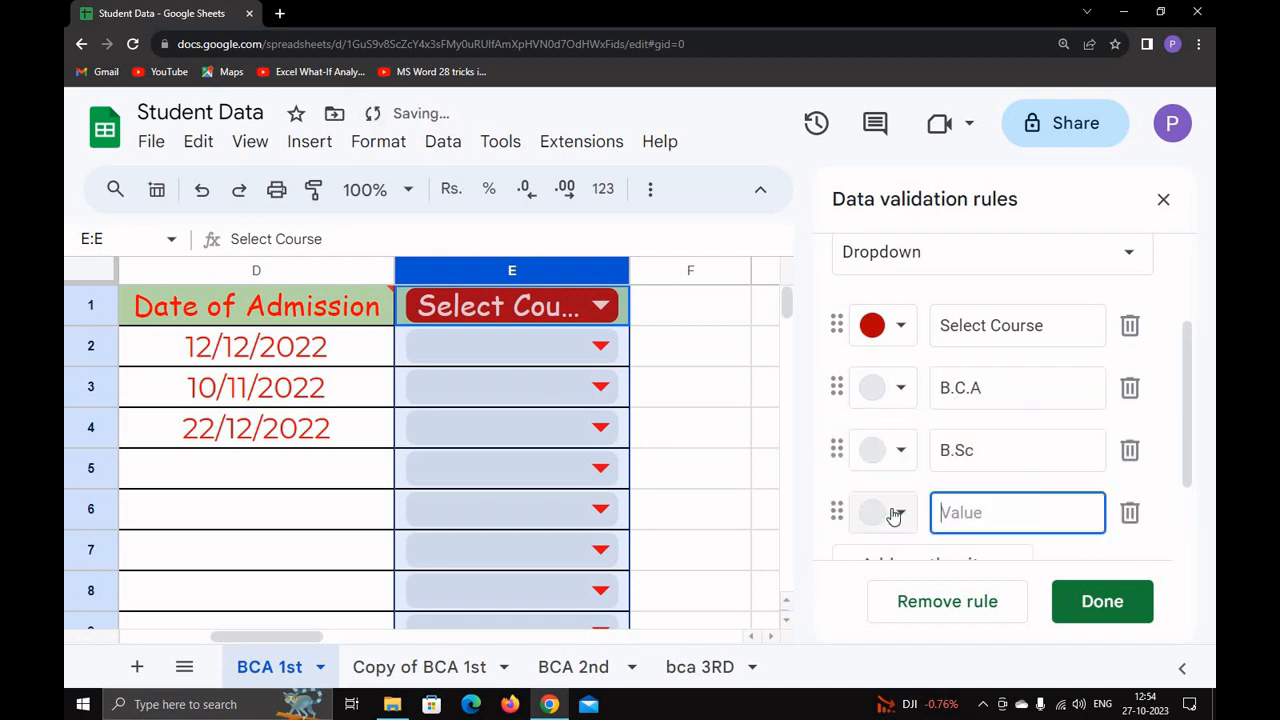
{"action": "type", "text": "M.Sc"}
Colour the dropdown items: light yellow for B.C.A, dark blue for B.Sc and dark purple for M.Sc
{"action": "left_click", "coordinate": [905, 395]}
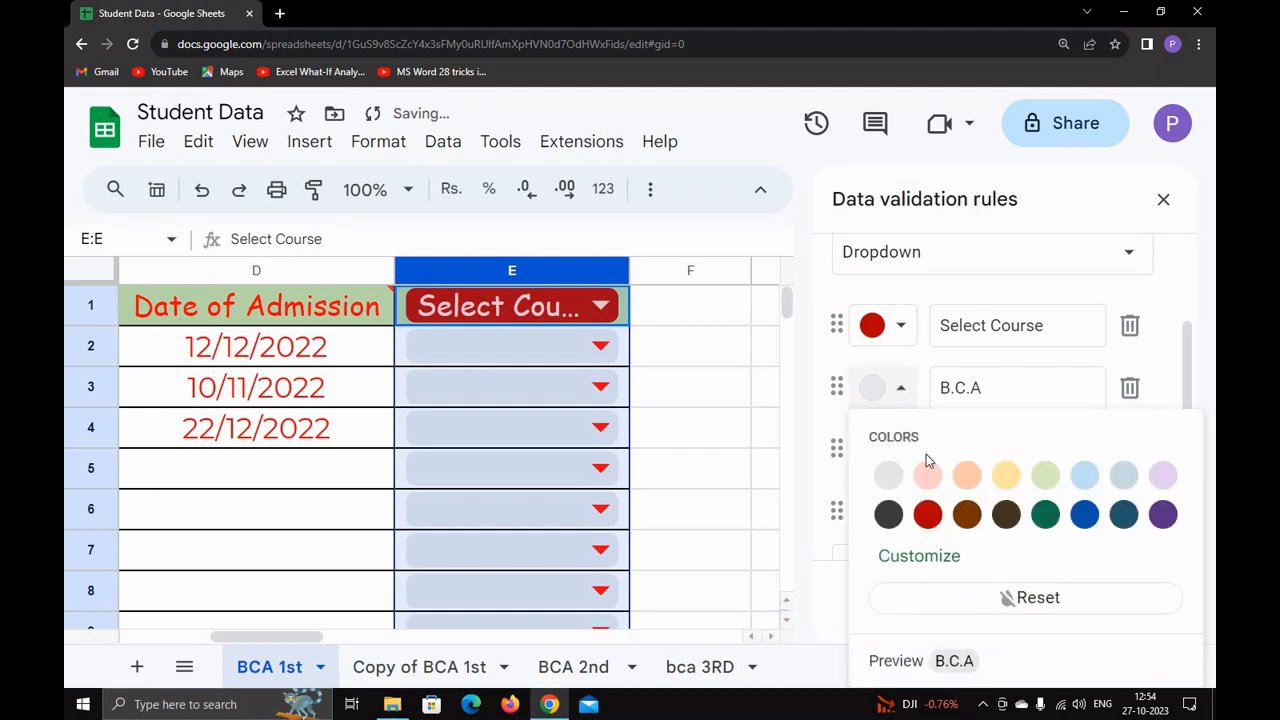
{"action": "left_click", "coordinate": [1006, 476]}
{"action": "left_click", "coordinate": [898, 450]}
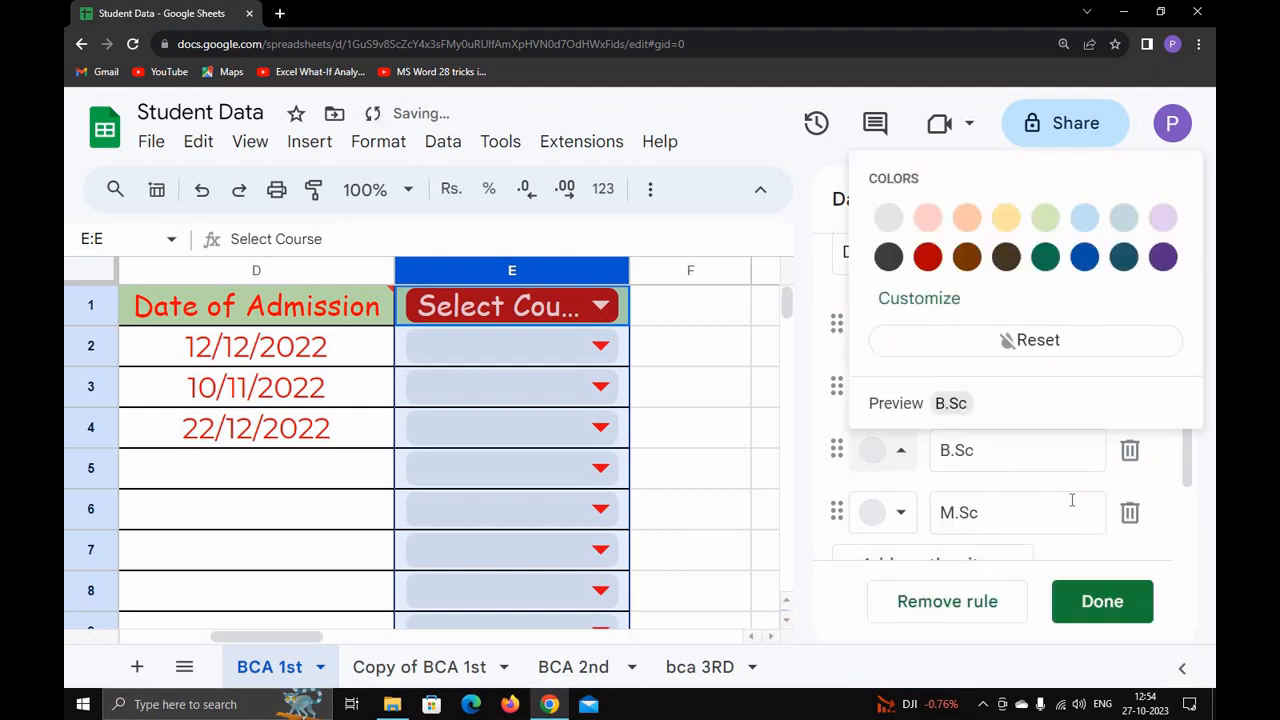
{"action": "left_click", "coordinate": [1082, 258]}
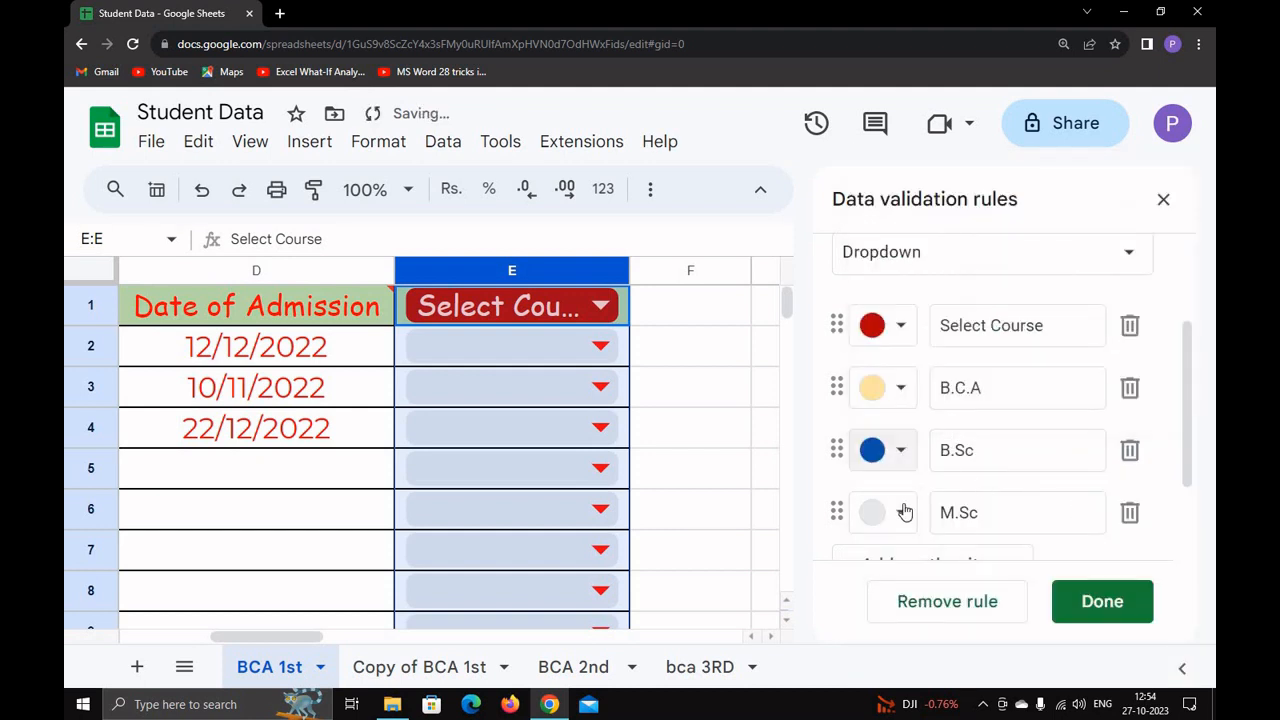
{"action": "left_click", "coordinate": [900, 512]}
{"action": "left_click", "coordinate": [1162, 318]}
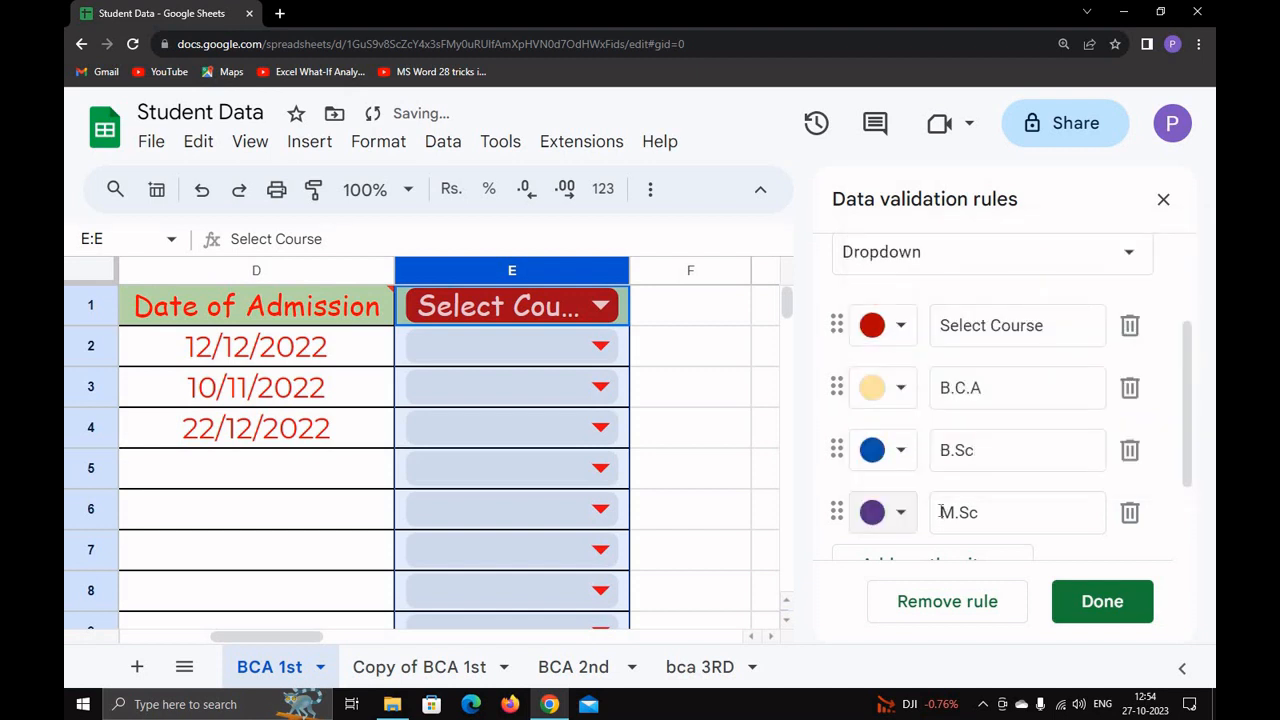
Enable help text for selected cells in the rule's advanced options and set it to "Please select any course"
{"action": "scroll", "coordinate": [943, 519], "scroll_direction": "down", "scroll_amount": 1}
{"action": "scroll", "coordinate": [943, 519], "scroll_direction": "down", "scroll_amount": 2}
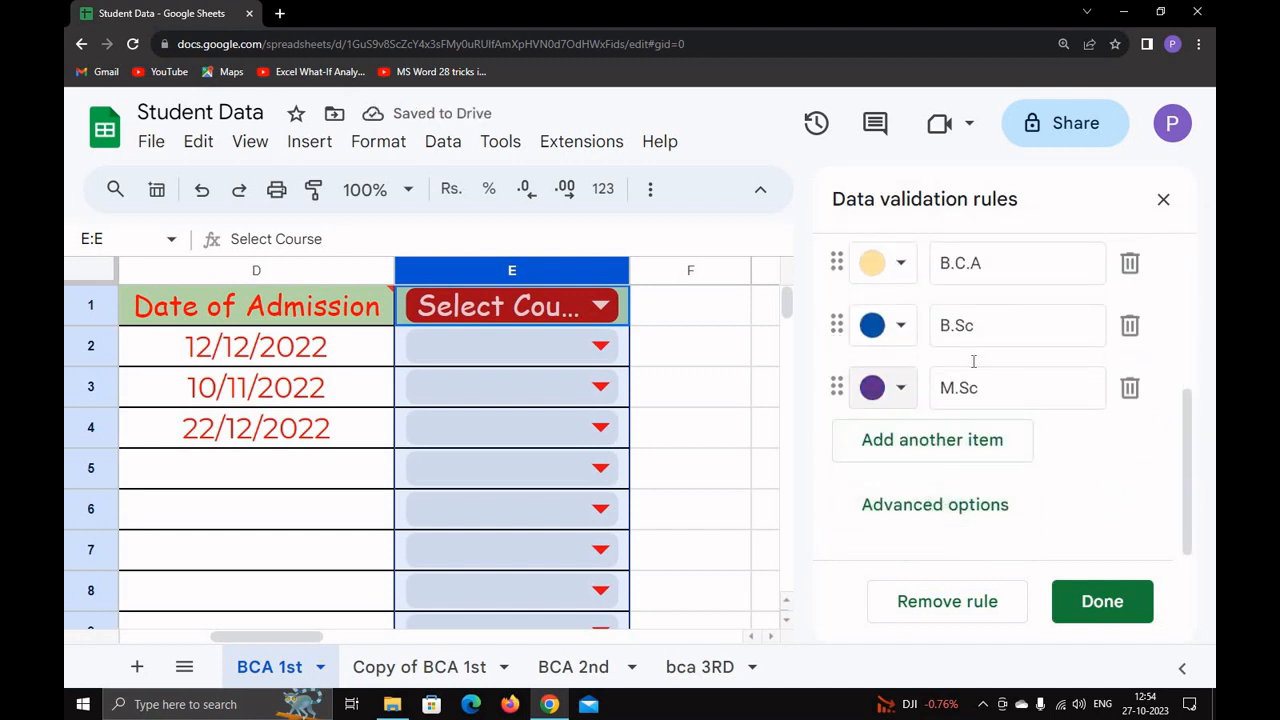
{"action": "left_click", "coordinate": [944, 512]}
{"action": "scroll", "coordinate": [946, 430], "scroll_direction": "down", "scroll_amount": 3}
{"action": "scroll", "coordinate": [900, 415], "scroll_direction": "up", "scroll_amount": 2}
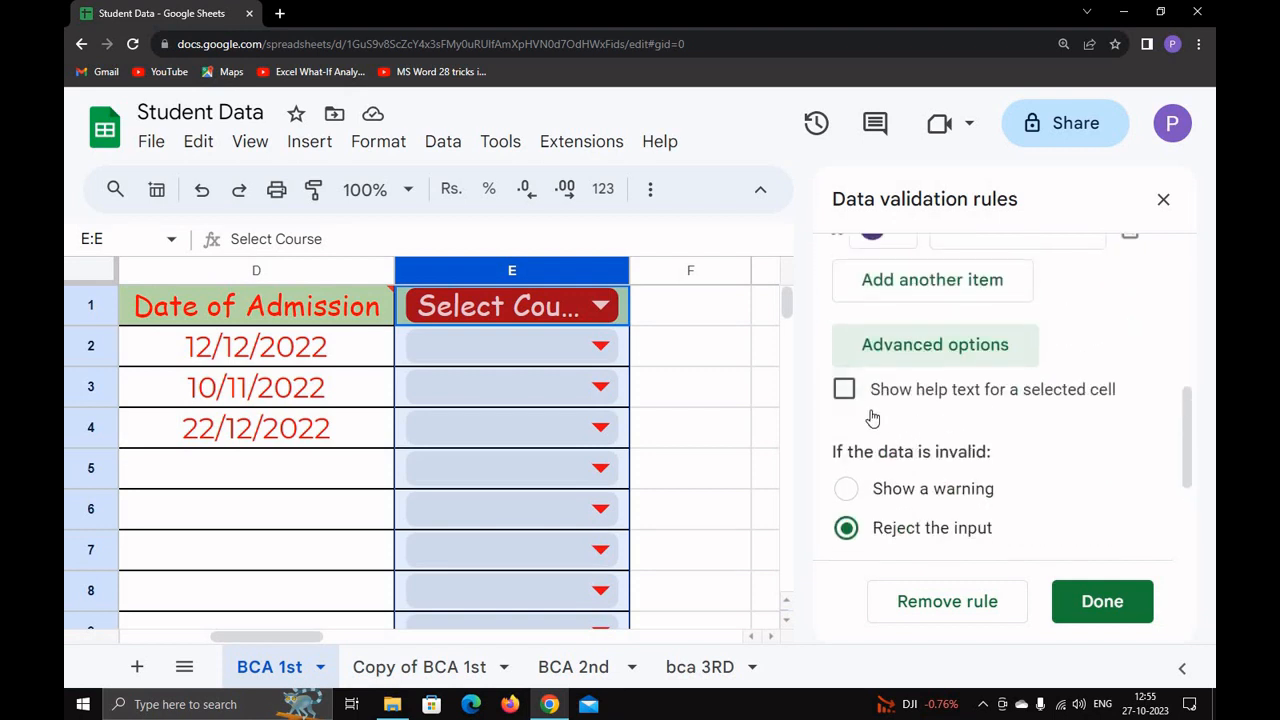
{"action": "left_click", "coordinate": [846, 392]}
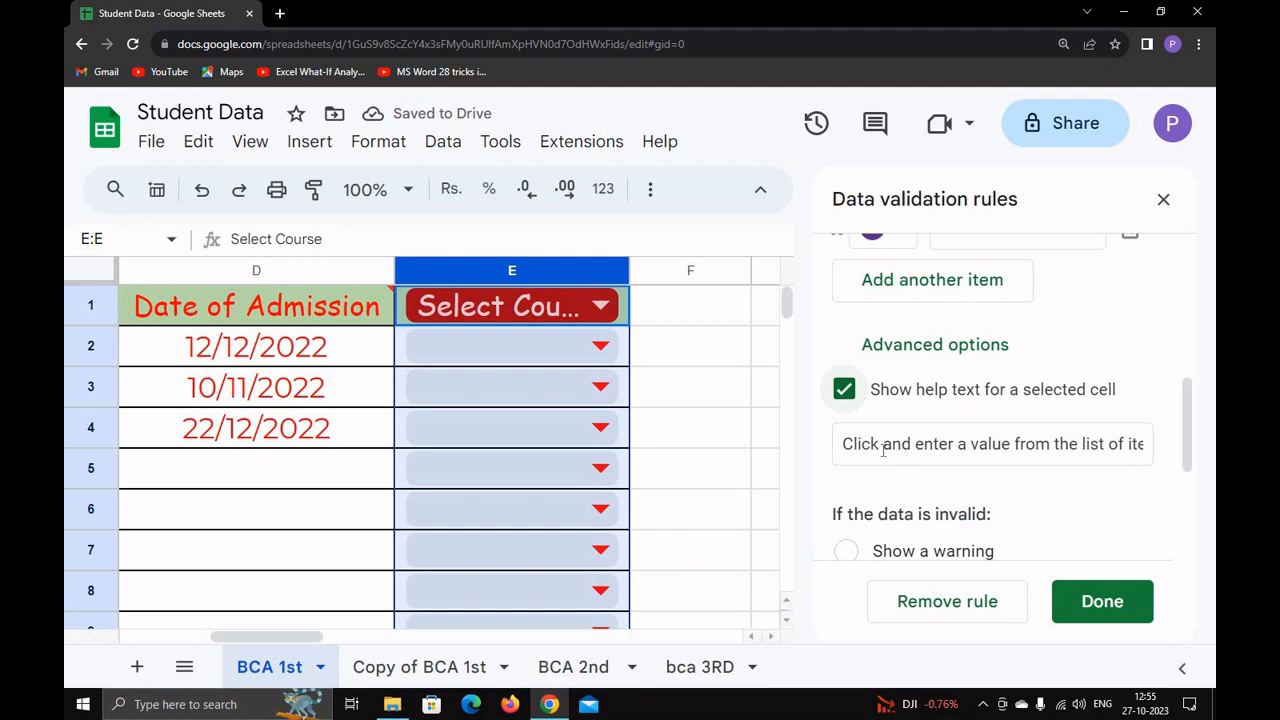
{"action": "left_click", "coordinate": [917, 445]}
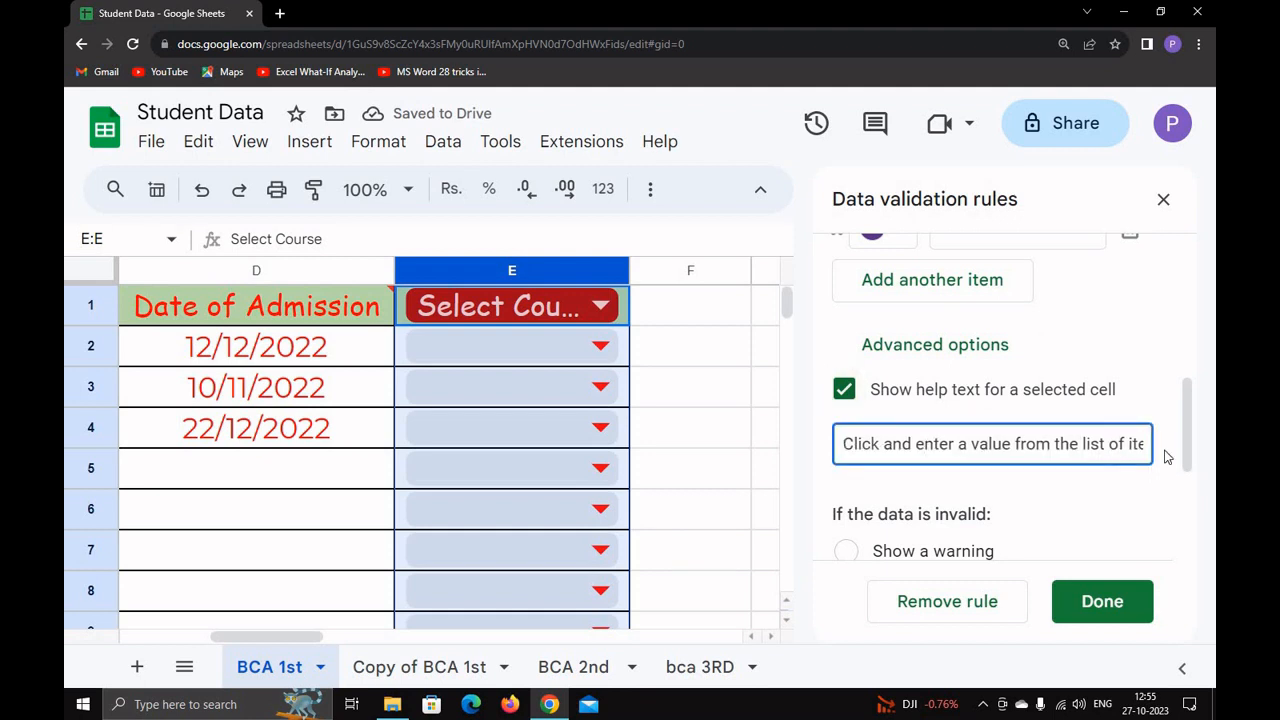
{"action": "key", "text": "End"}
{"action": "key", "text": "BackSpace"}
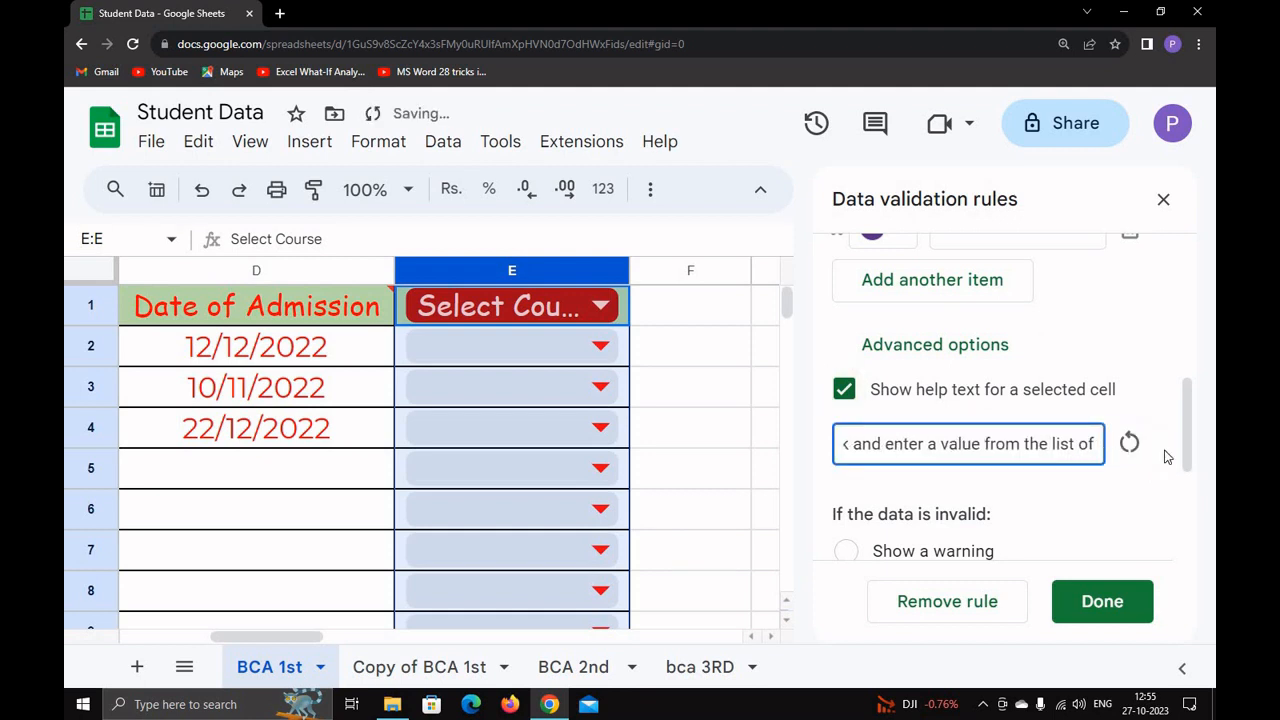
{"action": "double_click", "coordinate": [1000, 444]}
{"action": "key", "text": "ctrl+a"}
{"action": "type", "text": "P"}
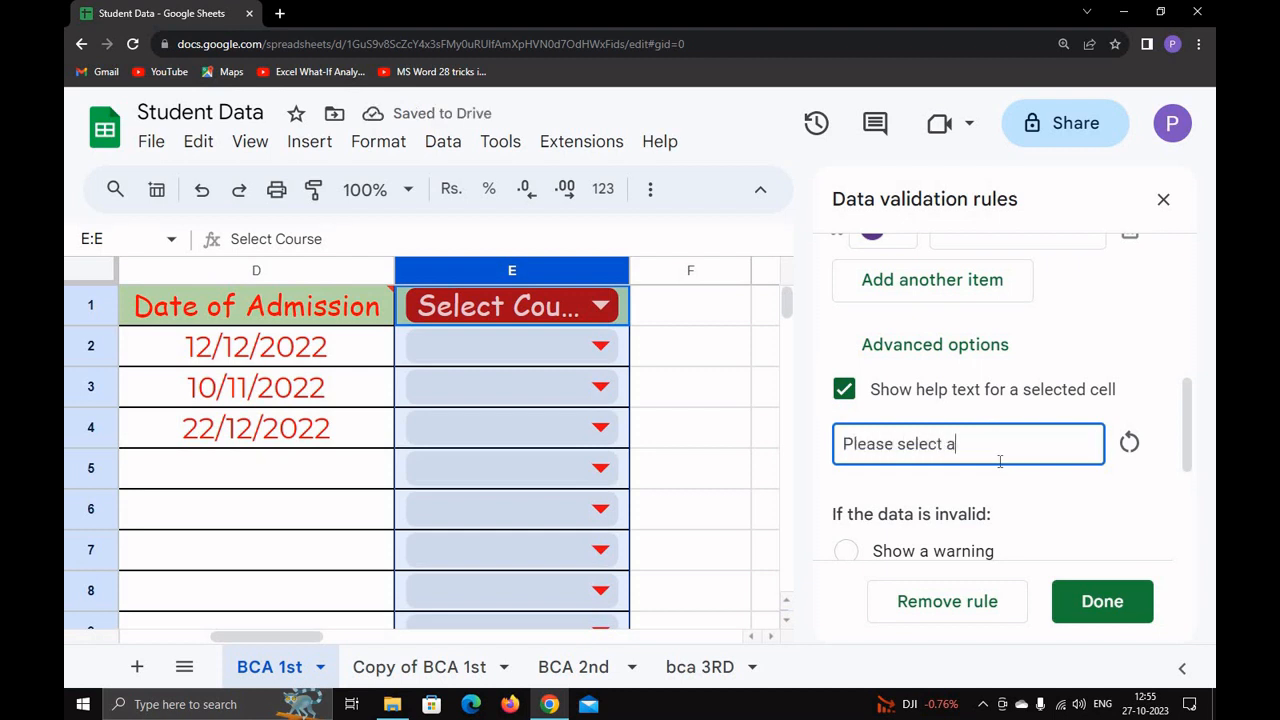
{"action": "type", "text": "lease select any course"}
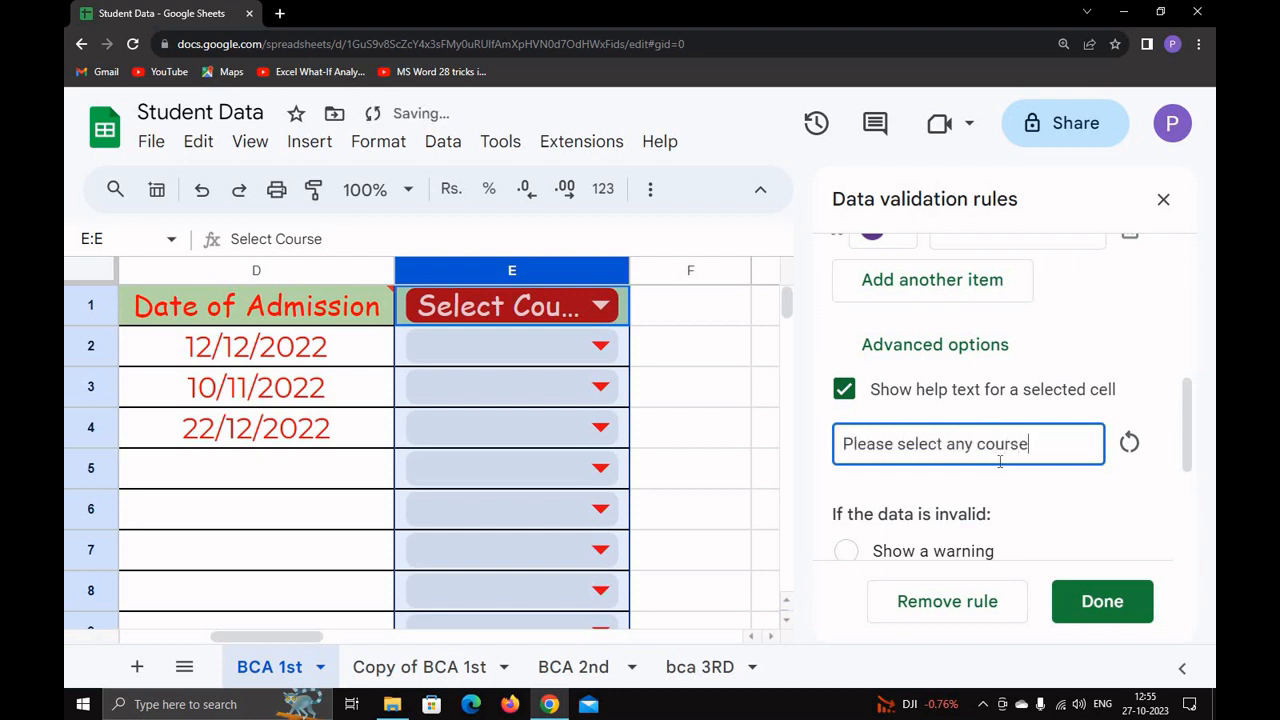
Review the rule's invalid-data option, display style and item list, and save the dropdown rule for column E
{"action": "scroll", "coordinate": [993, 461], "scroll_direction": "down", "scroll_amount": 3}
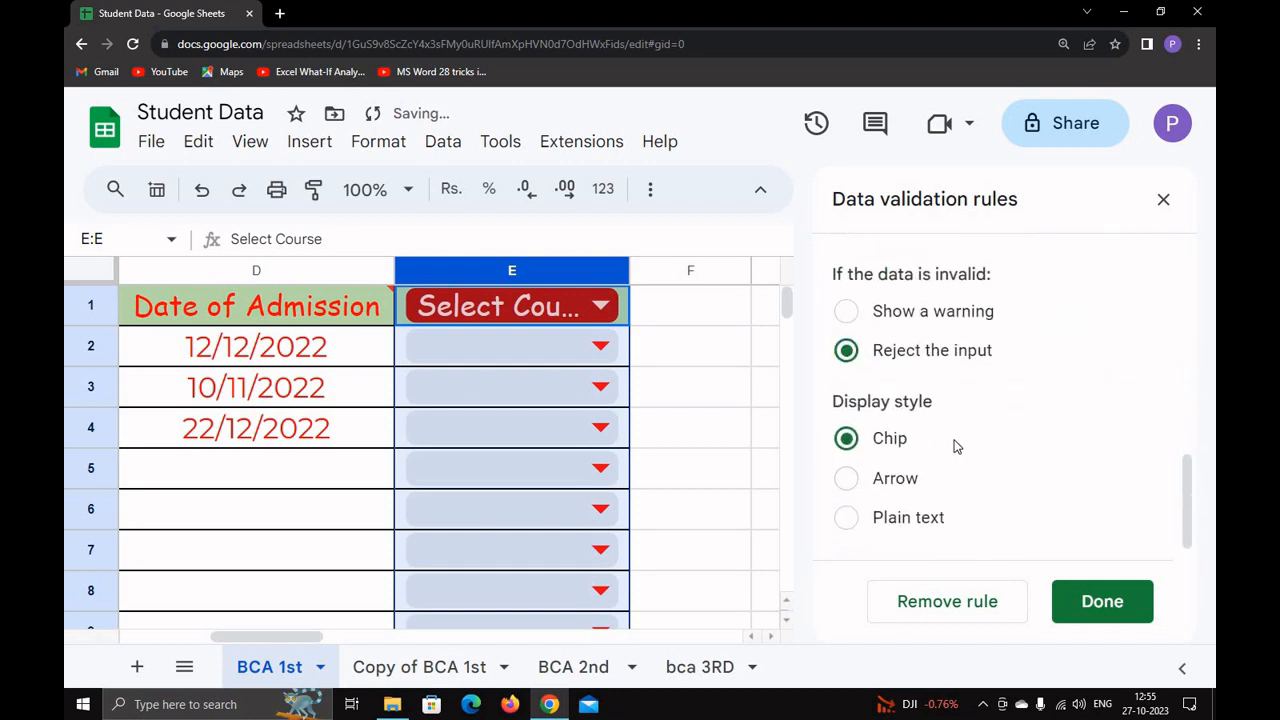
{"action": "scroll", "coordinate": [938, 433], "scroll_direction": "down", "scroll_amount": 1}
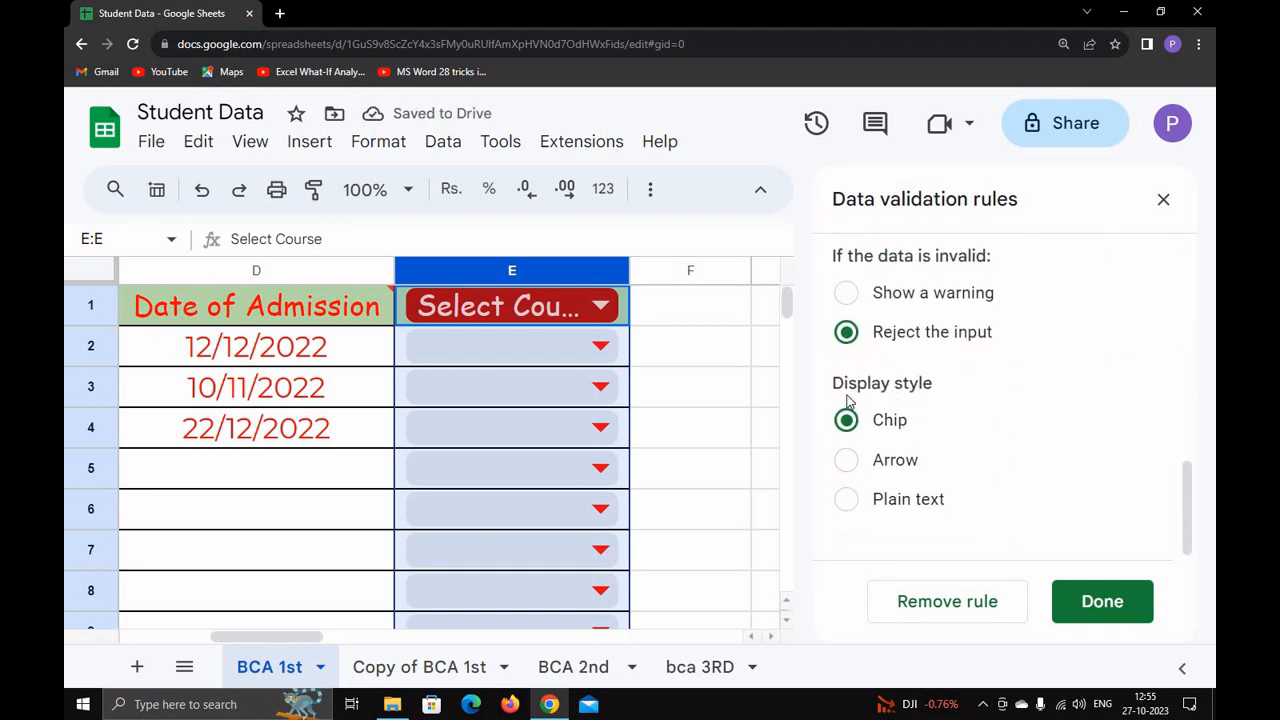
{"action": "scroll", "coordinate": [918, 485], "scroll_direction": "up", "scroll_amount": 6}
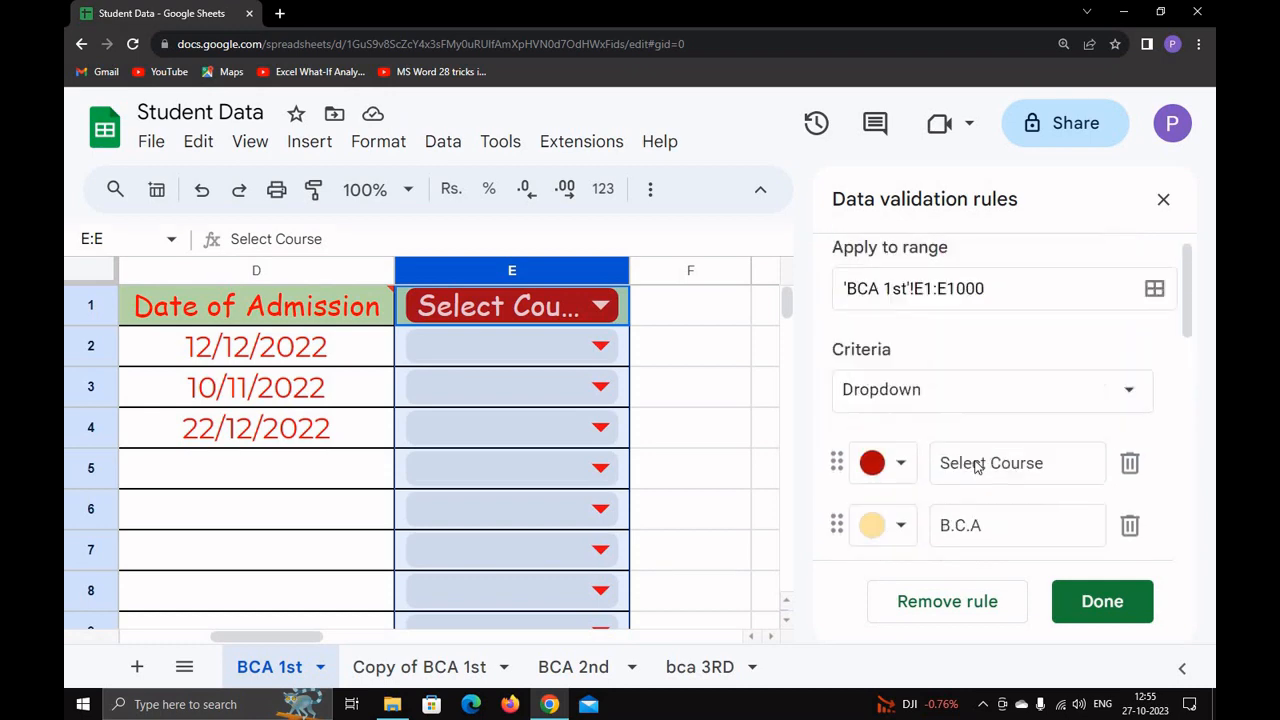
{"action": "scroll", "coordinate": [990, 500], "scroll_direction": "down", "scroll_amount": 1}
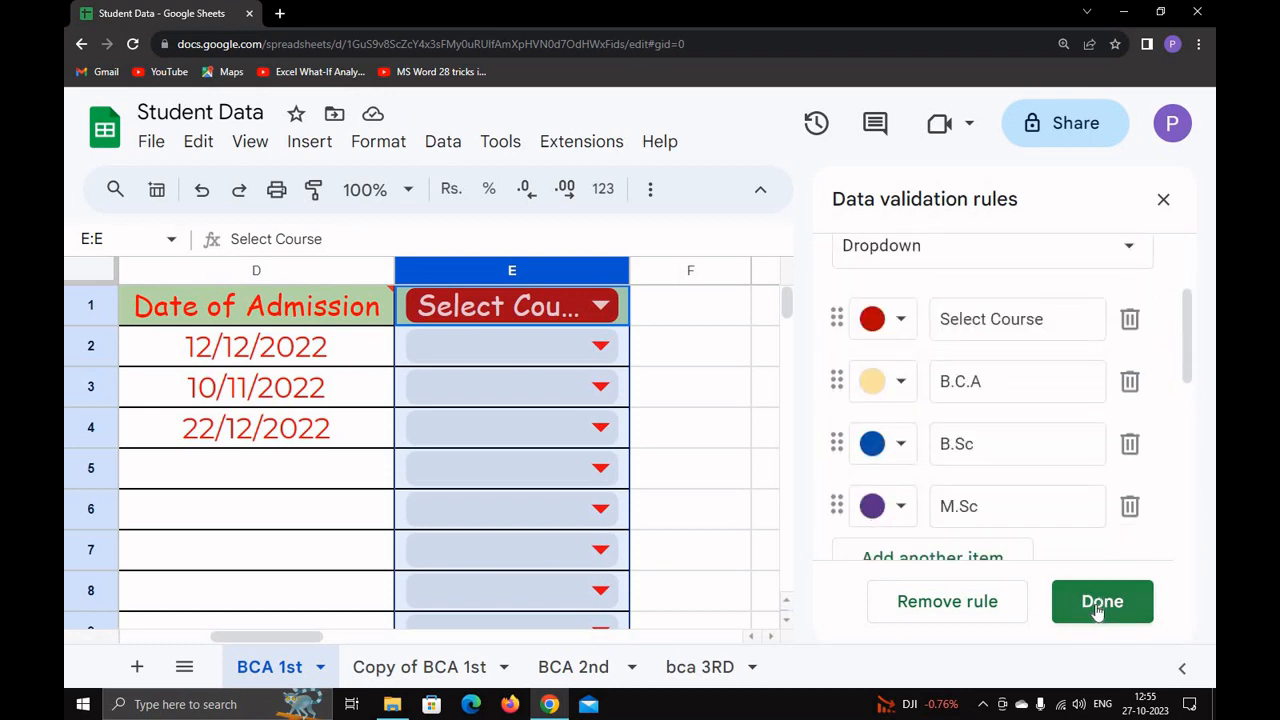
{"action": "left_click", "coordinate": [1098, 603]}
Choose courses from the dropdowns in column E: B.C.A in E2, B.Sc in E3 and M.Sc in E4
{"action": "left_click", "coordinate": [341, 488]}
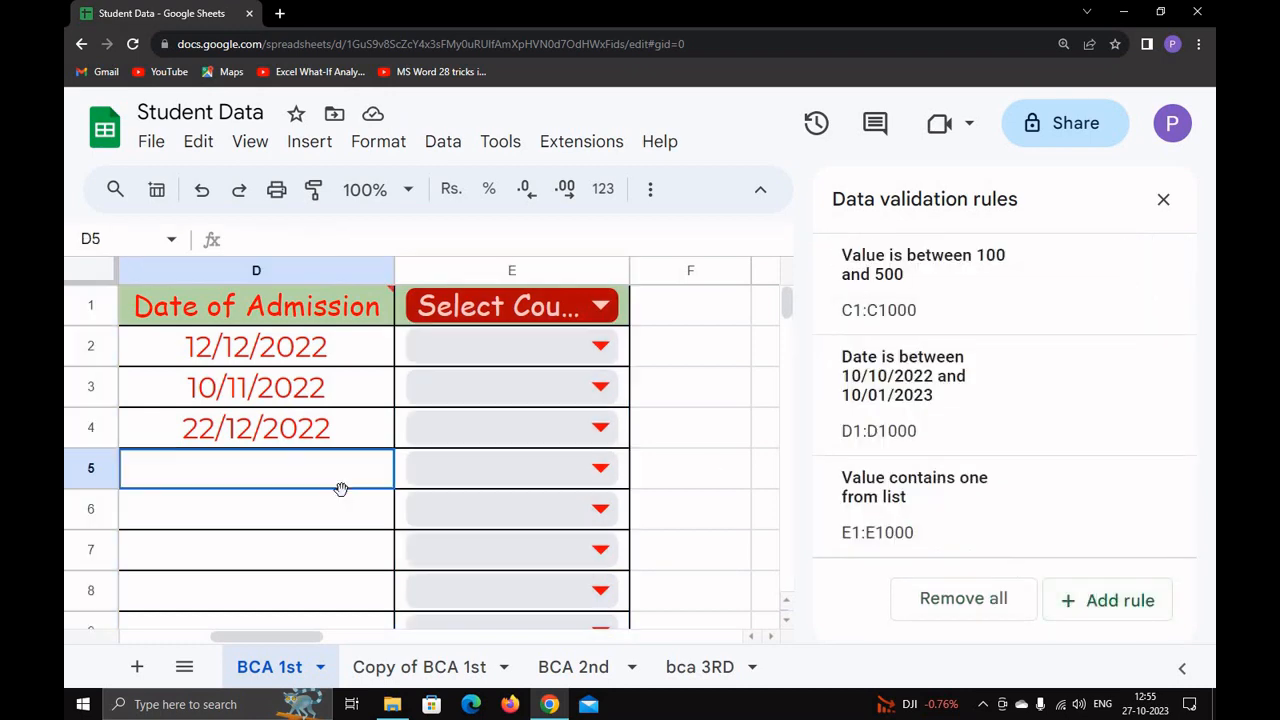
{"action": "mouse_move", "coordinate": [305, 637]}
{"action": "left_mouse_down"}
{"action": "mouse_move", "coordinate": [264, 631]}
{"action": "mouse_move", "coordinate": [315, 637]}
{"action": "left_mouse_up"}
{"action": "left_click", "coordinate": [486, 349]}
{"action": "left_click", "coordinate": [431, 427]}
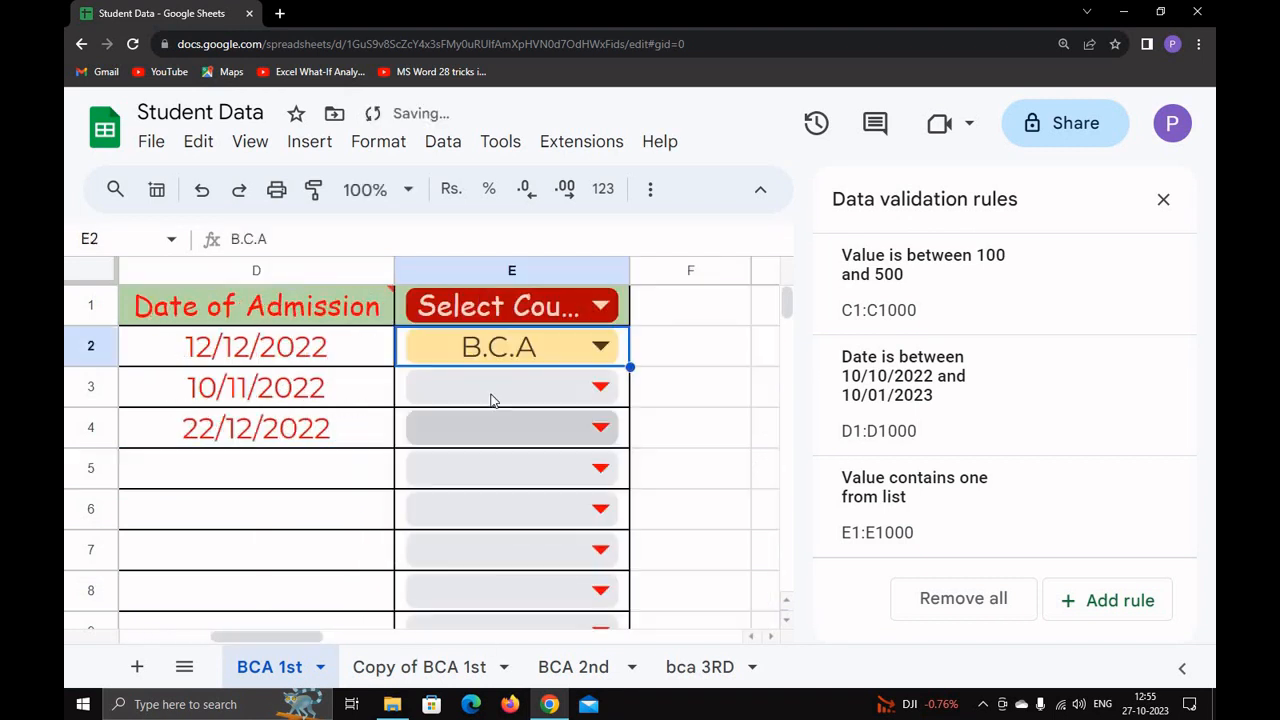
{"action": "left_click", "coordinate": [497, 390]}
{"action": "left_click", "coordinate": [429, 506]}
{"action": "left_click", "coordinate": [507, 443]}
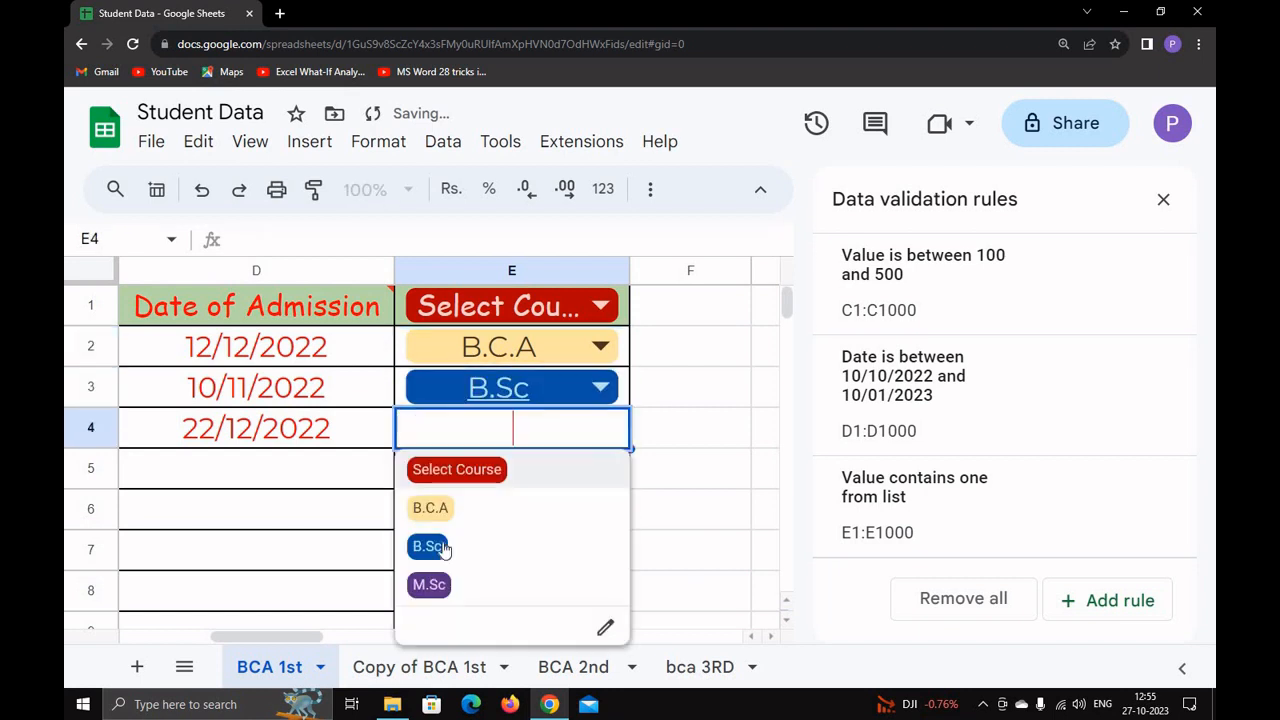
{"action": "left_click", "coordinate": [429, 584]}
Open the course dropdown lists in cells E5 and E2 to examine the available options
{"action": "left_click", "coordinate": [516, 480]}
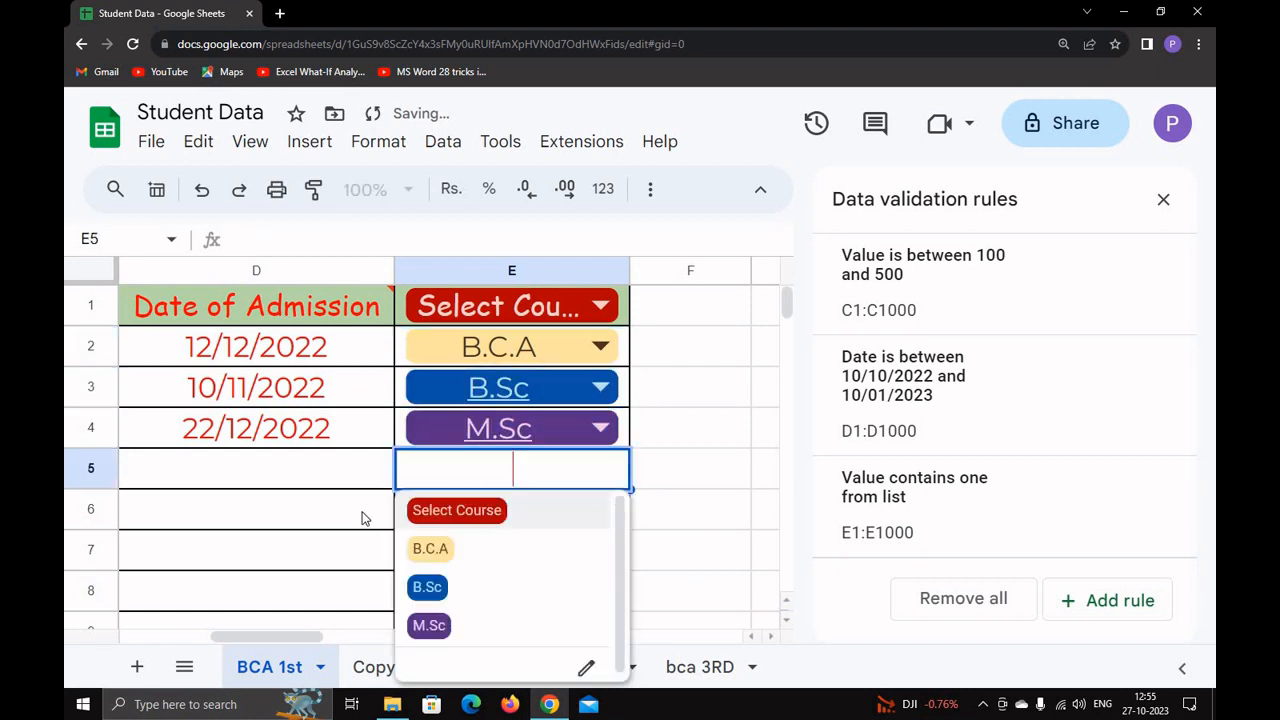
{"action": "left_click", "coordinate": [388, 506]}
{"action": "left_click", "coordinate": [520, 481]}
{"action": "left_click", "coordinate": [538, 362]}
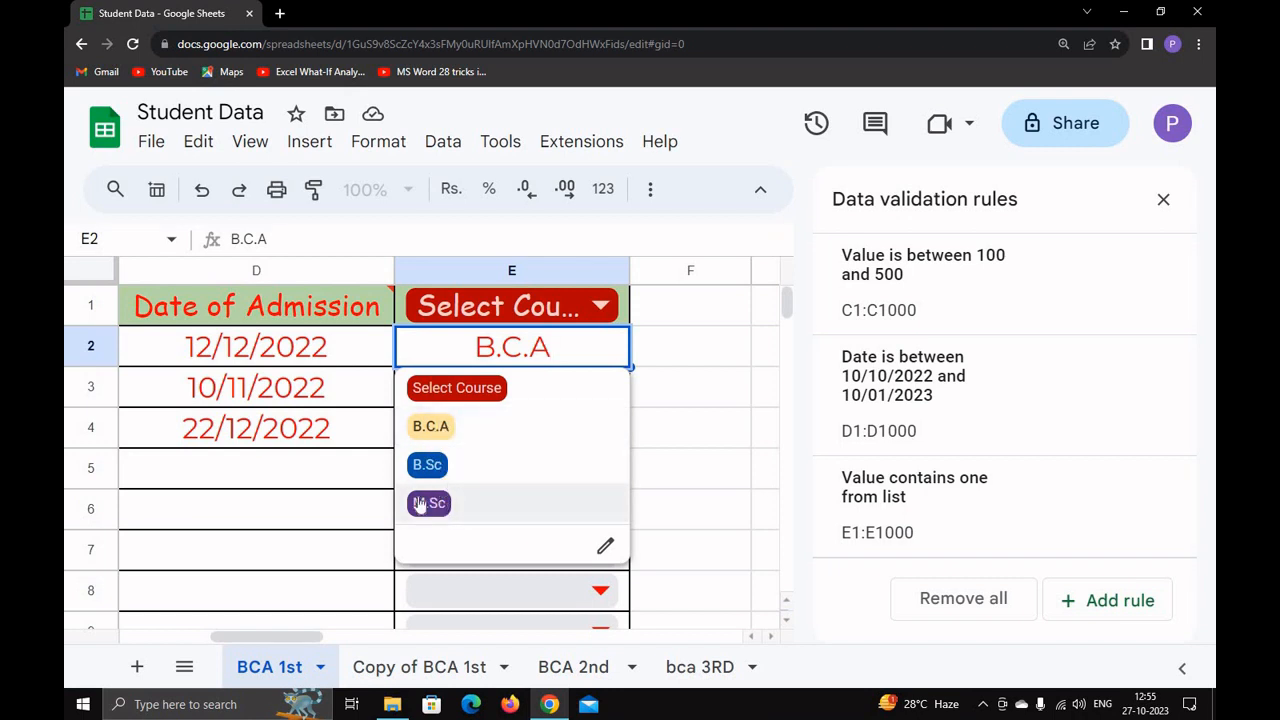
Close the open course dropdown and enter the heading "E-mail" in cell F1
{"action": "left_click", "coordinate": [376, 469]}
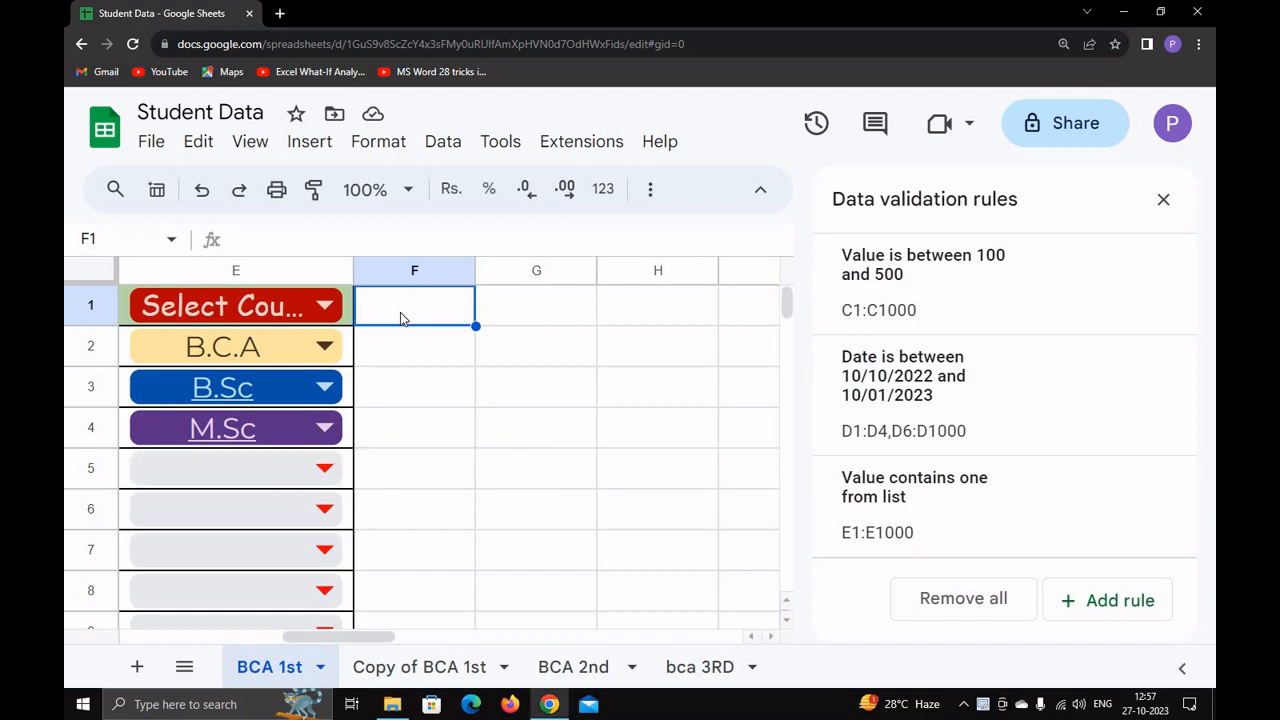
{"action": "type", "text": "E"}
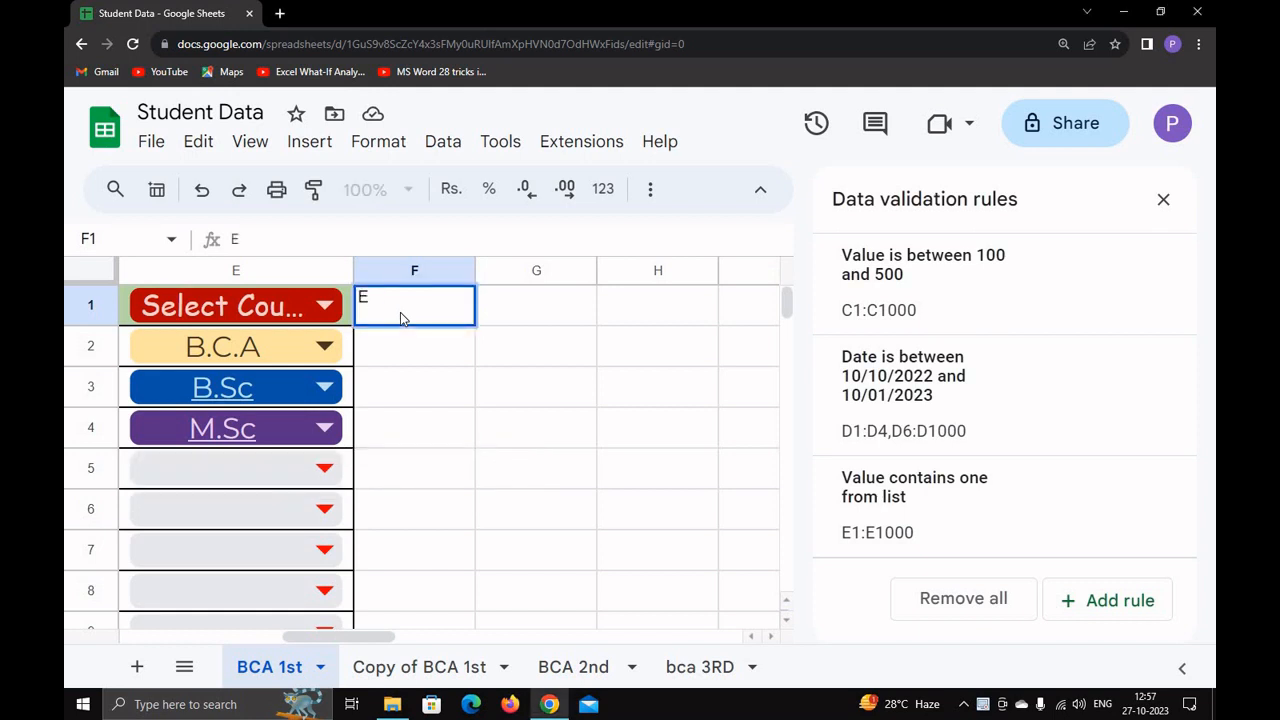
{"action": "type", "text": "-mail"}
{"action": "key", "text": "Tab"}
Add a data validation rule to the whole E-mail column, F1:F1000, with the criterion "Text is valid email"
{"action": "left_click", "coordinate": [414, 271]}
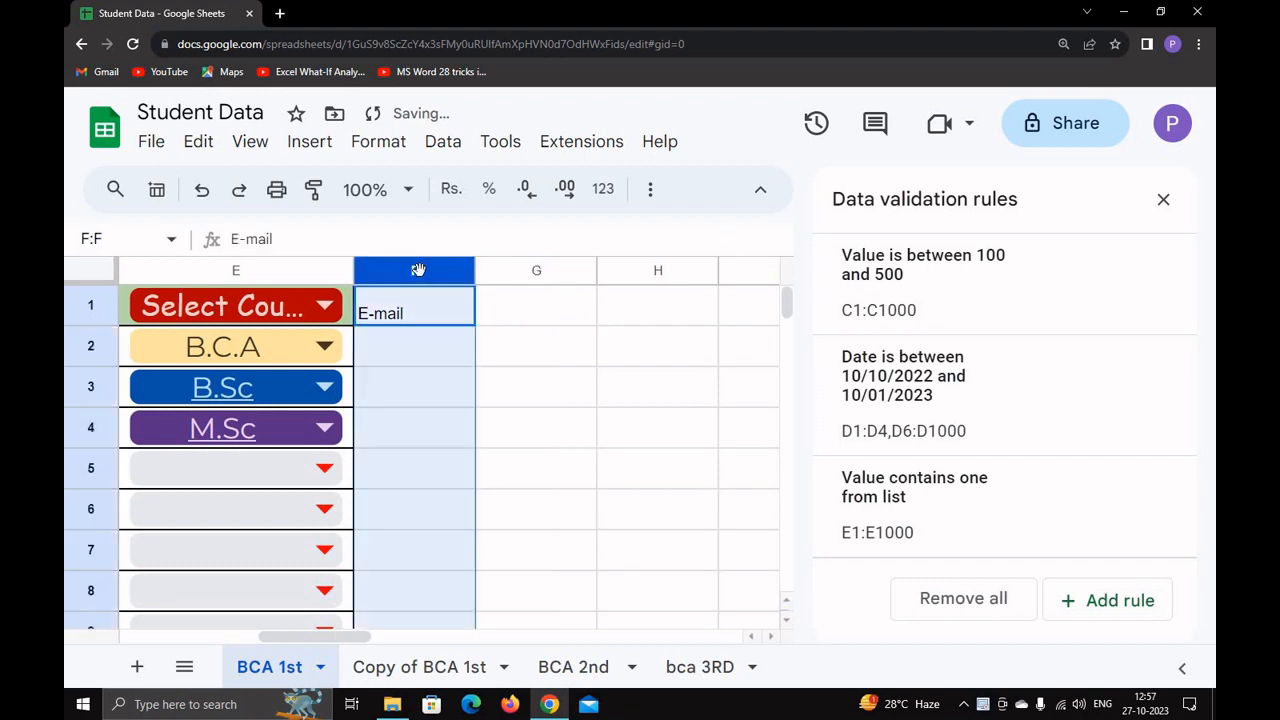
{"action": "left_click", "coordinate": [1078, 600]}
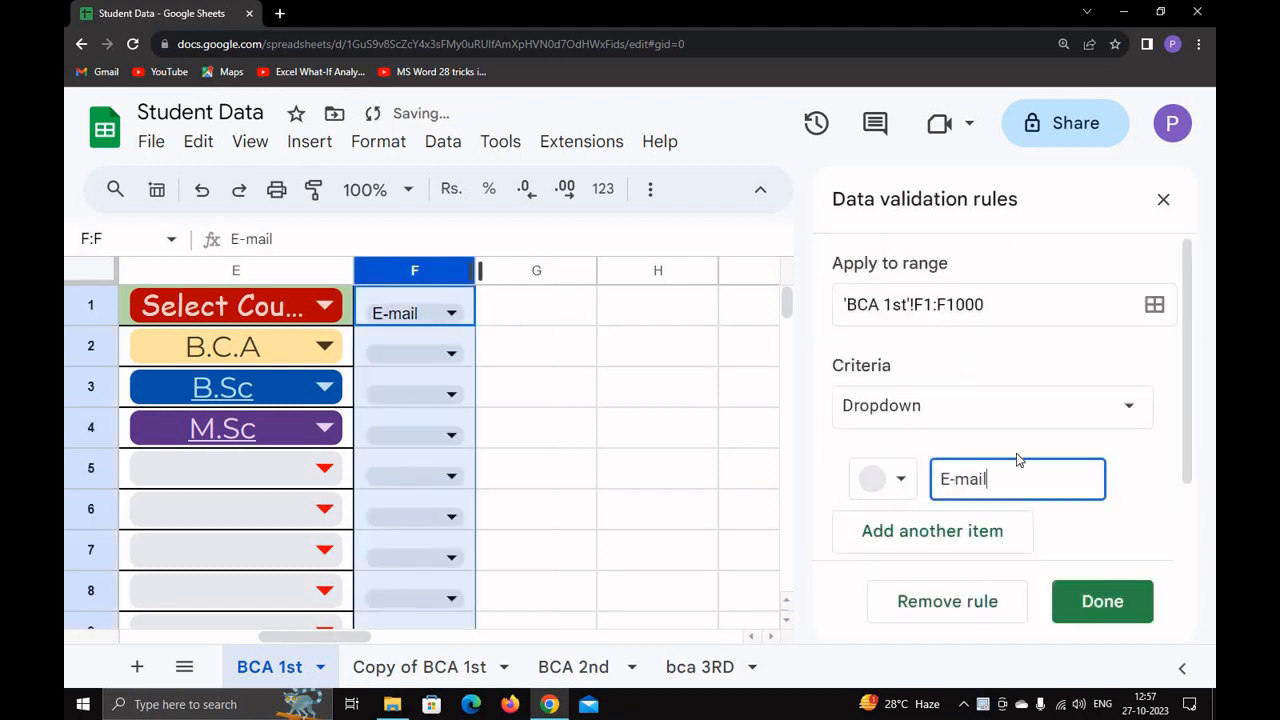
{"action": "left_click", "coordinate": [957, 414]}
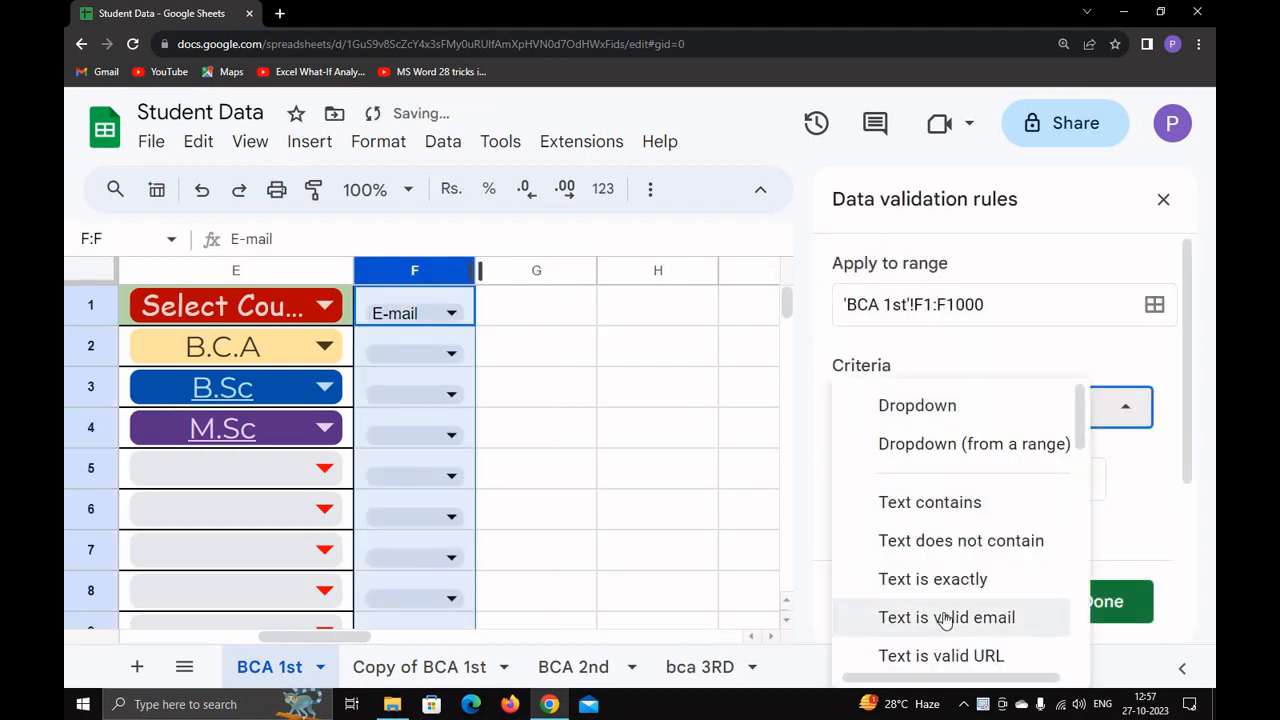
{"action": "scroll", "coordinate": [941, 550], "scroll_direction": "down", "scroll_amount": 1}
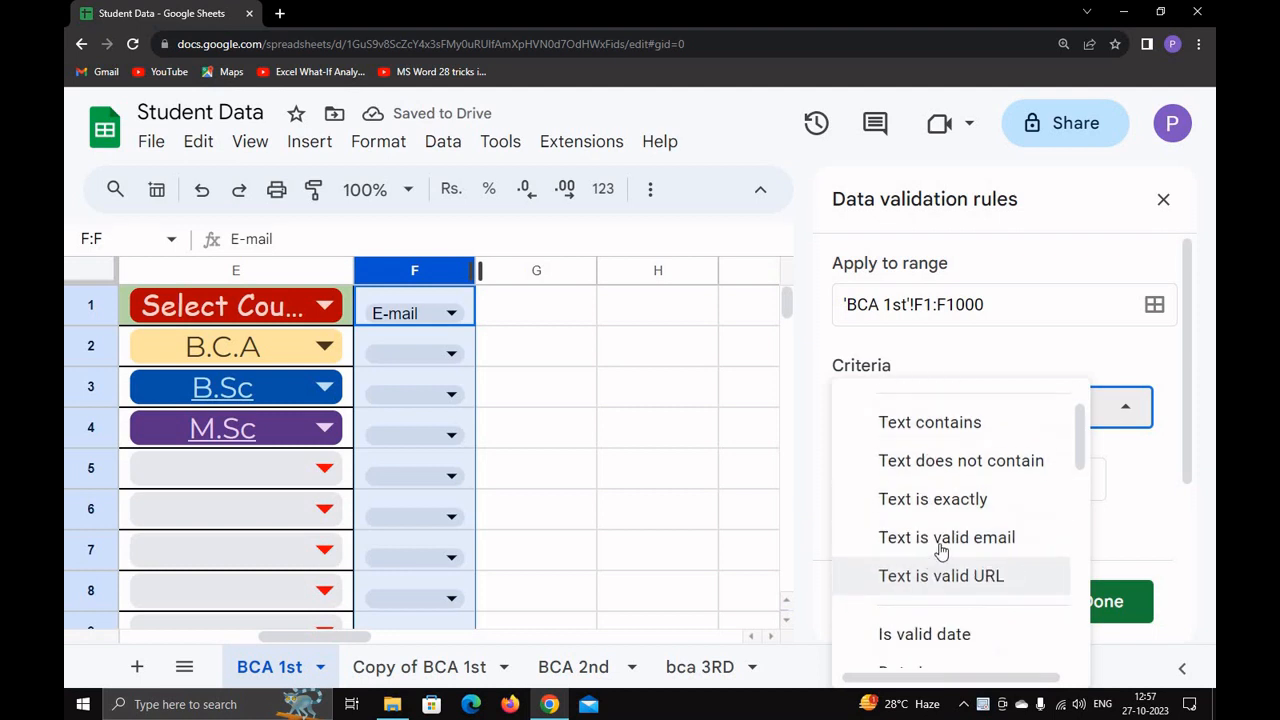
{"action": "left_click", "coordinate": [990, 545]}
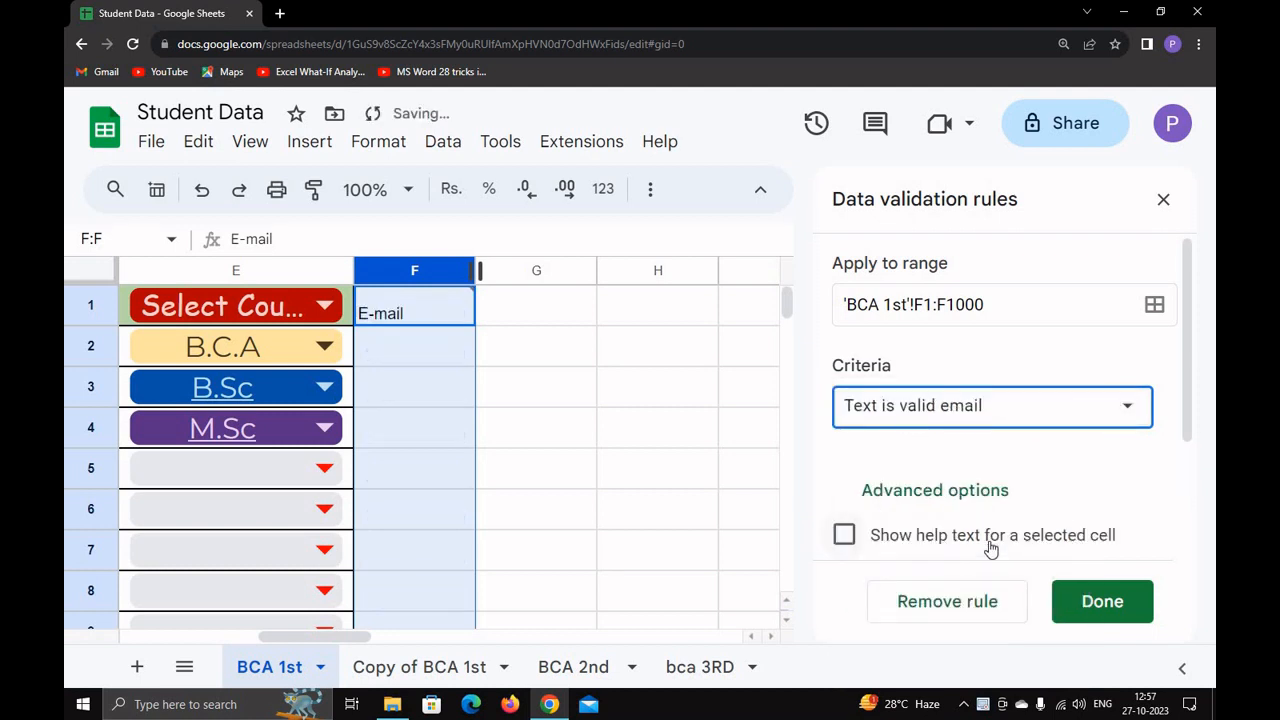
Show the help text "Enter a valid email" for selected cells, reject invalid input, and save the E-mail rule
{"action": "scroll", "coordinate": [880, 440], "scroll_direction": "down", "scroll_amount": 3}
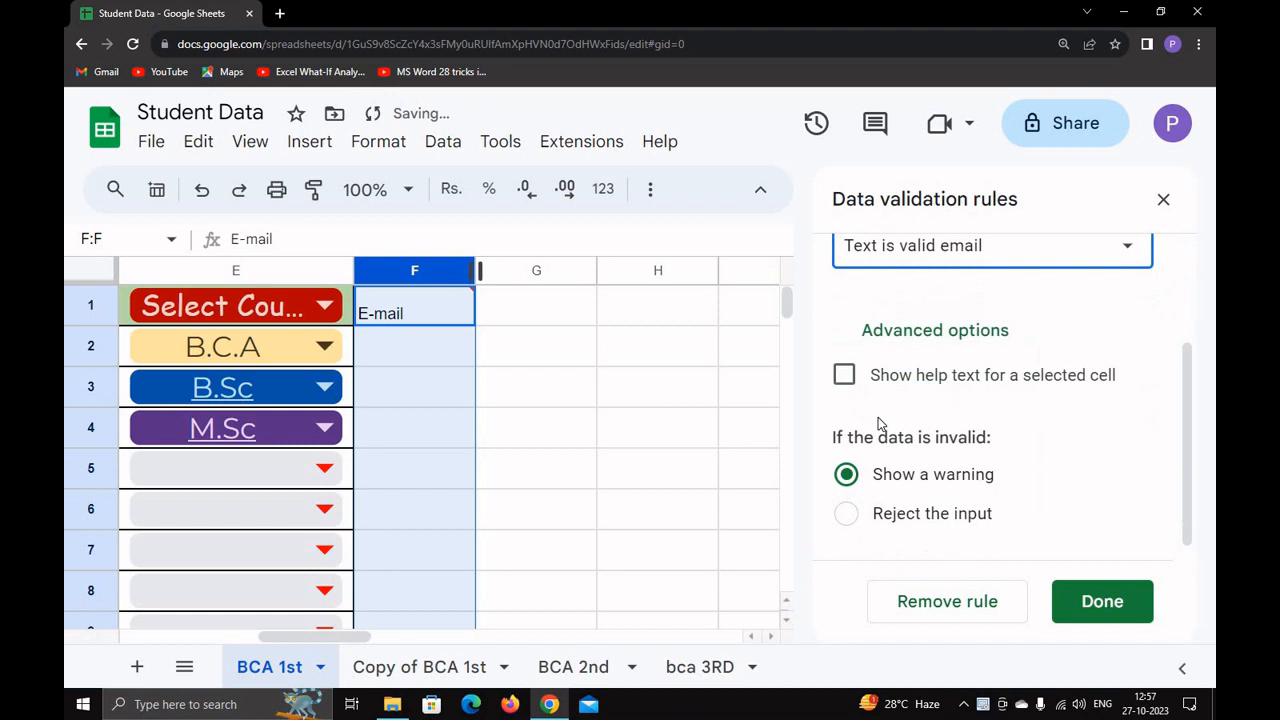
{"action": "left_click", "coordinate": [910, 335]}
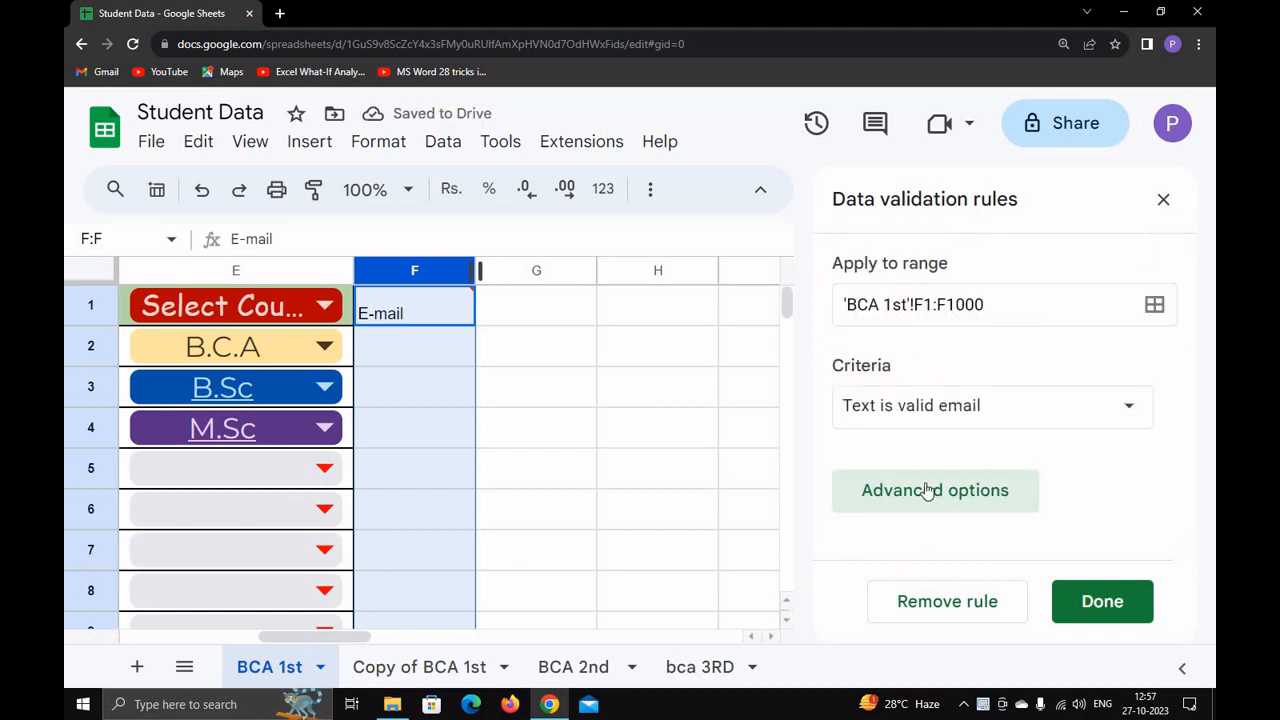
{"action": "left_click", "coordinate": [928, 490]}
{"action": "scroll", "coordinate": [846, 400], "scroll_direction": "down", "scroll_amount": 1}
{"action": "left_click", "coordinate": [844, 360]}
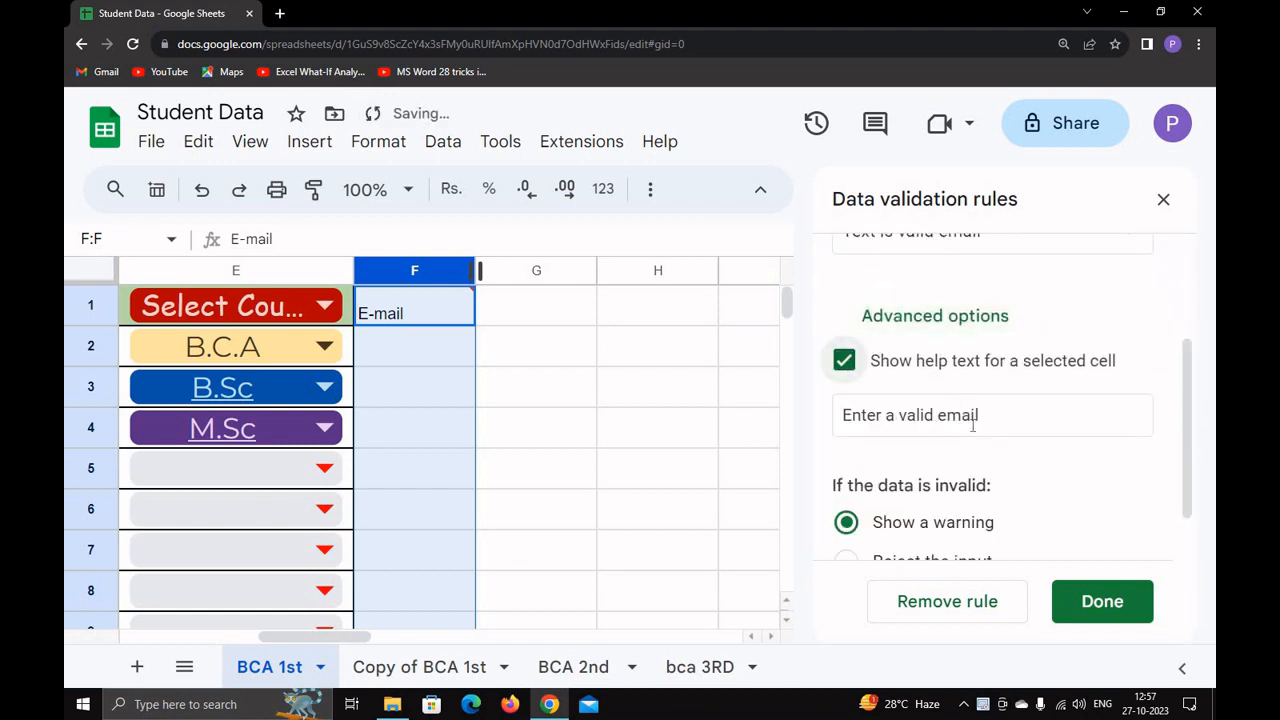
{"action": "scroll", "coordinate": [930, 470], "scroll_direction": "down", "scroll_amount": 2}
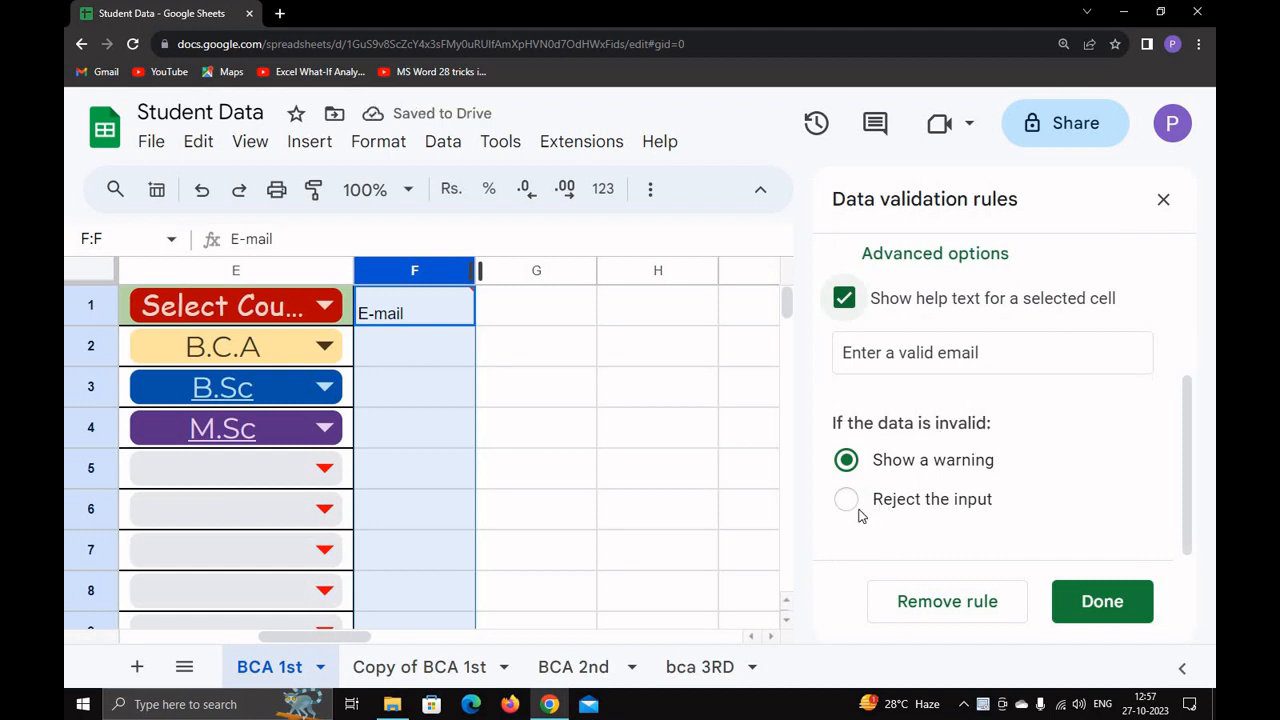
{"action": "left_click", "coordinate": [846, 499]}
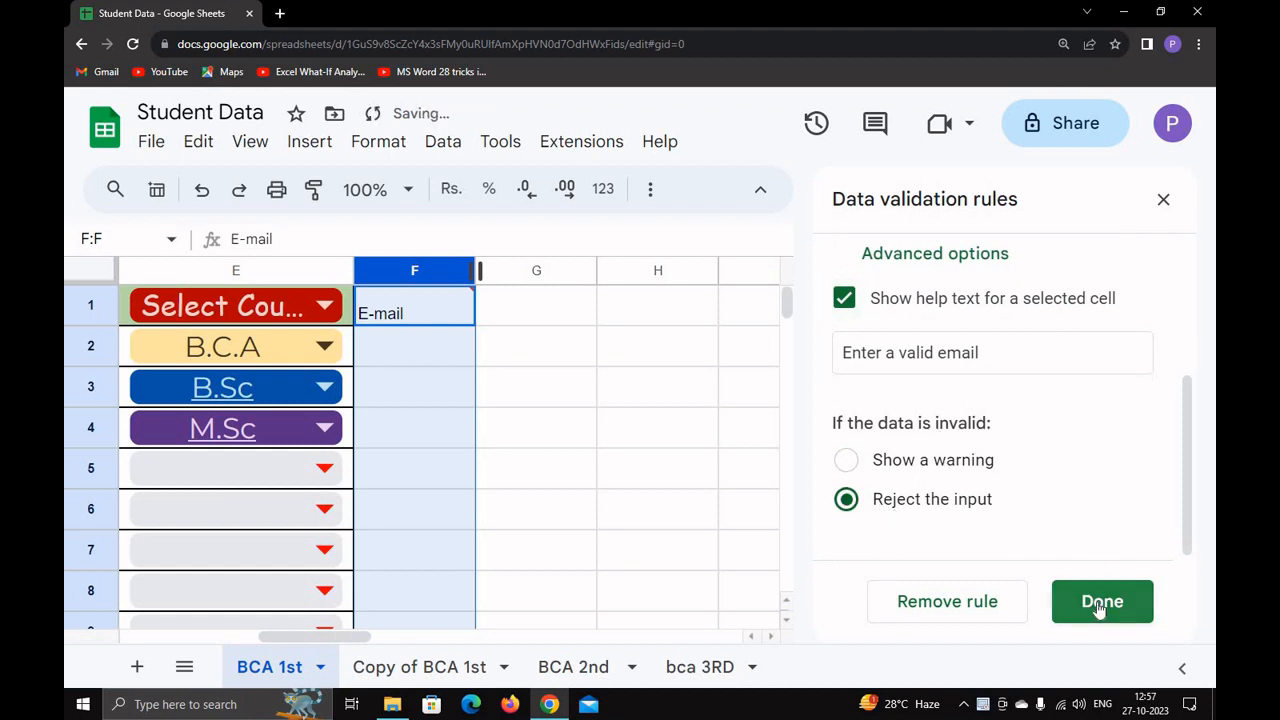
{"action": "left_click", "coordinate": [1100, 605]}
Try to enter the invalid e-mail text "jjkfy" in cell F2 to test the rule, and dismiss the alert
{"action": "left_click", "coordinate": [396, 357]}
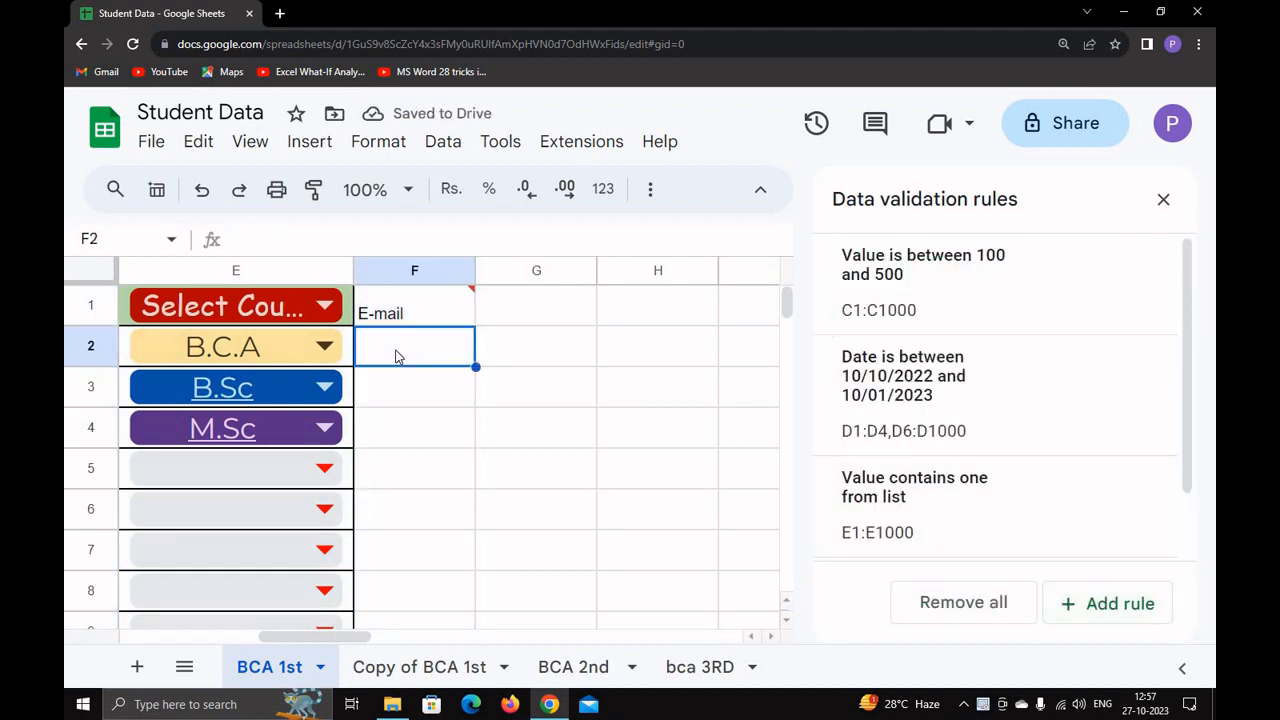
{"action": "type", "text": "jjkfy"}
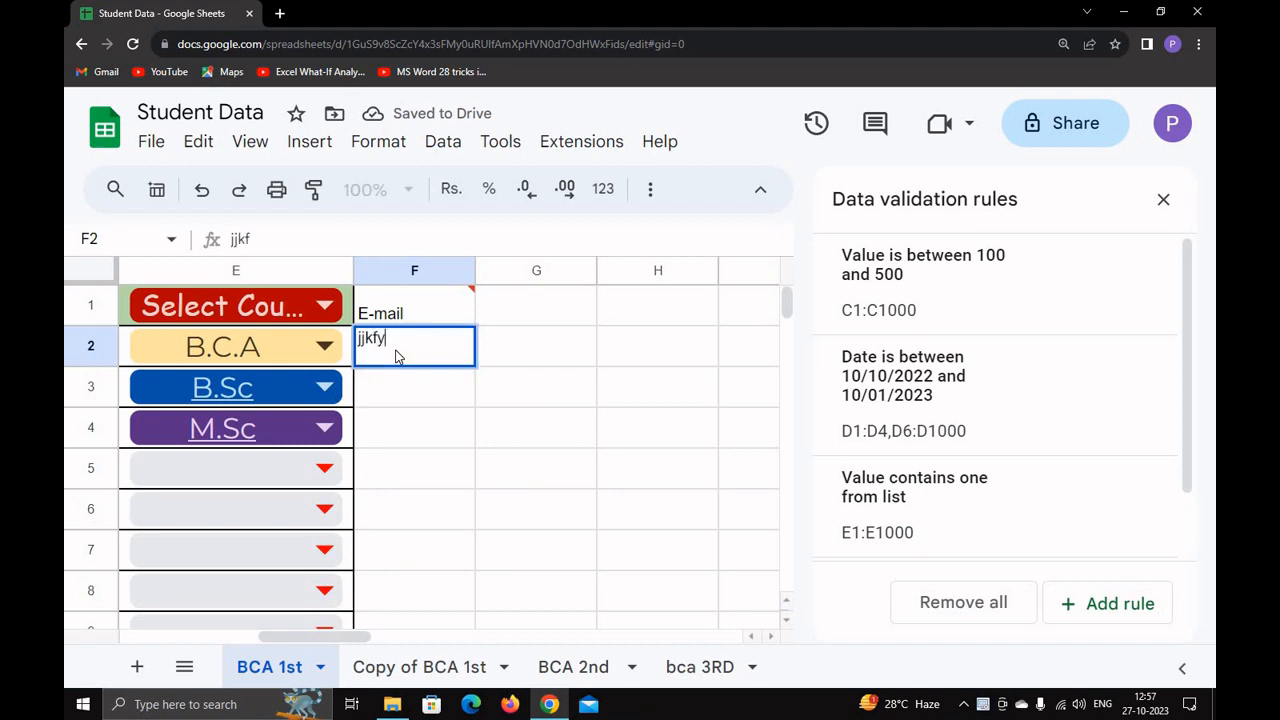
{"action": "key", "text": "Tab"}
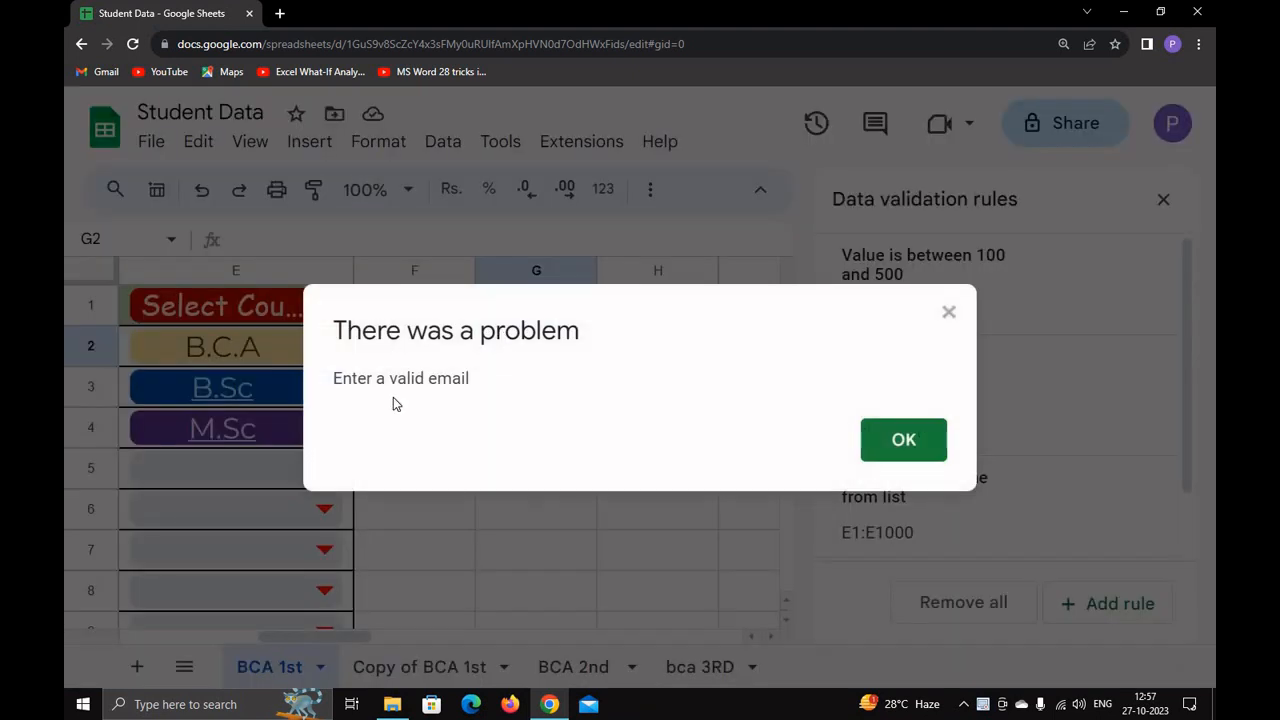
{"action": "left_click", "coordinate": [914, 441]}
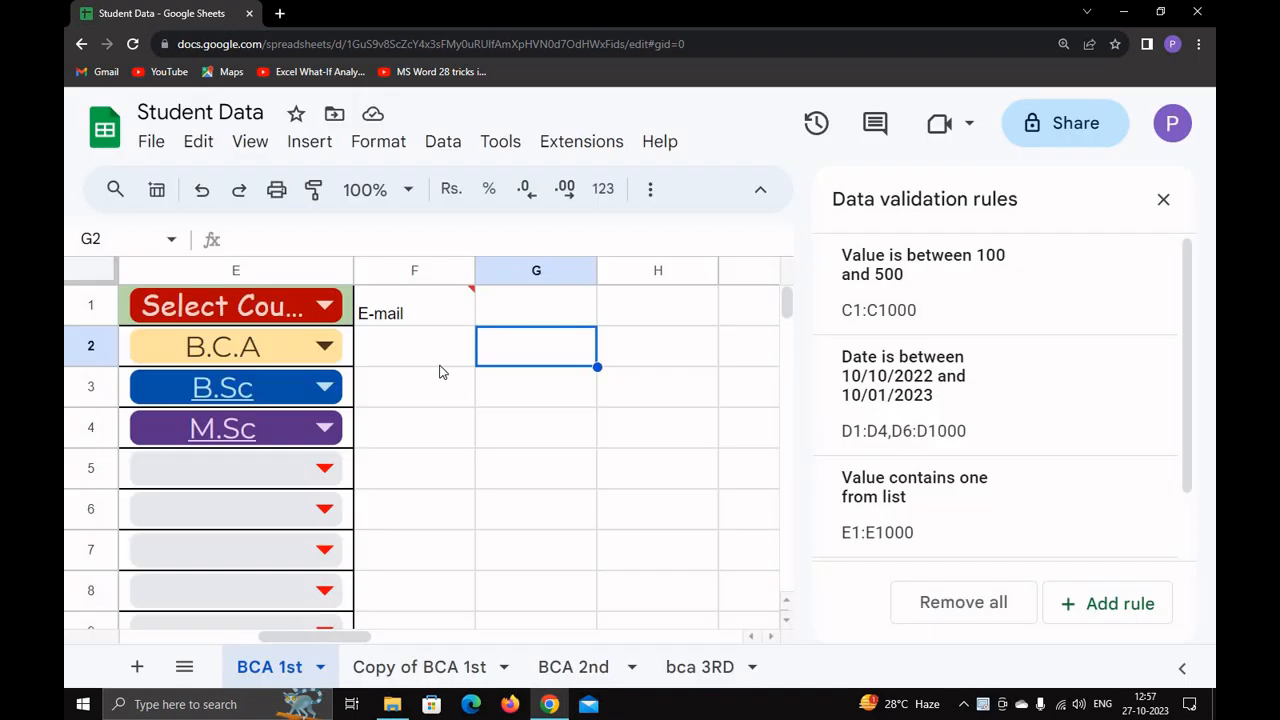
Enter a validly formatted e-mail address in cell F2
{"action": "type", "text": "a@"}
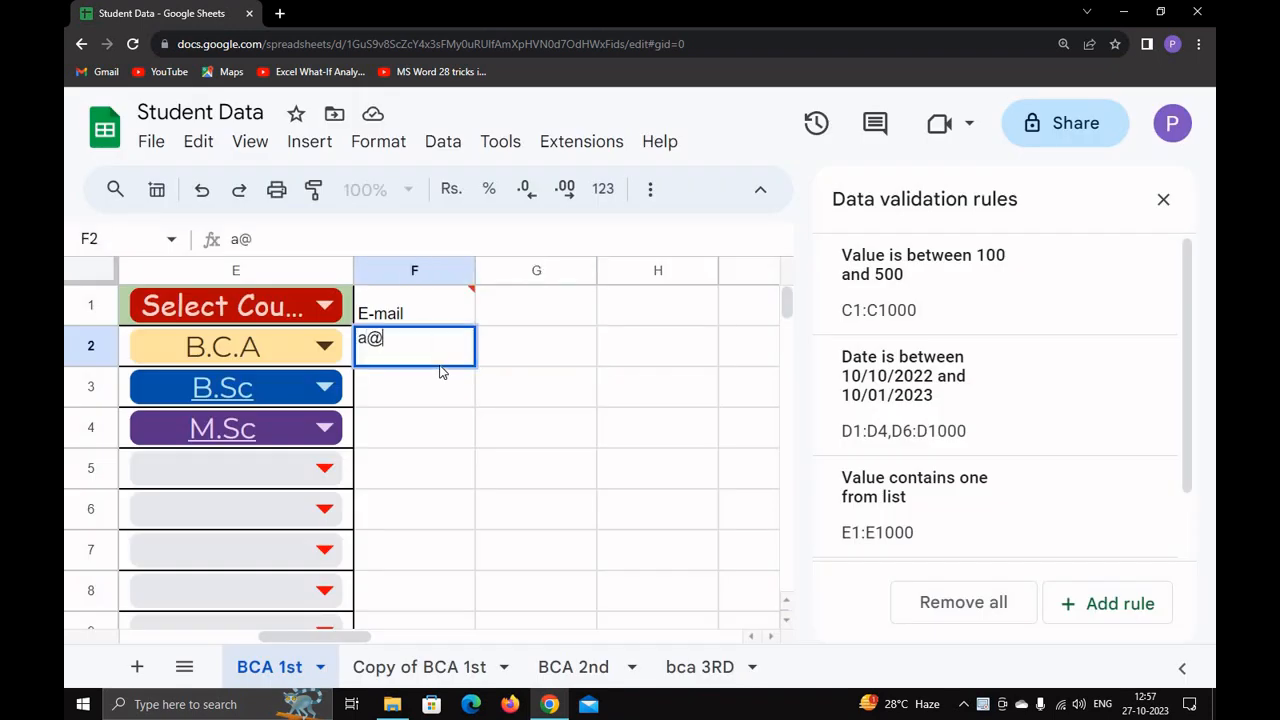
{"action": "type", "text": "b.com"}
{"action": "key", "text": "Tab"}
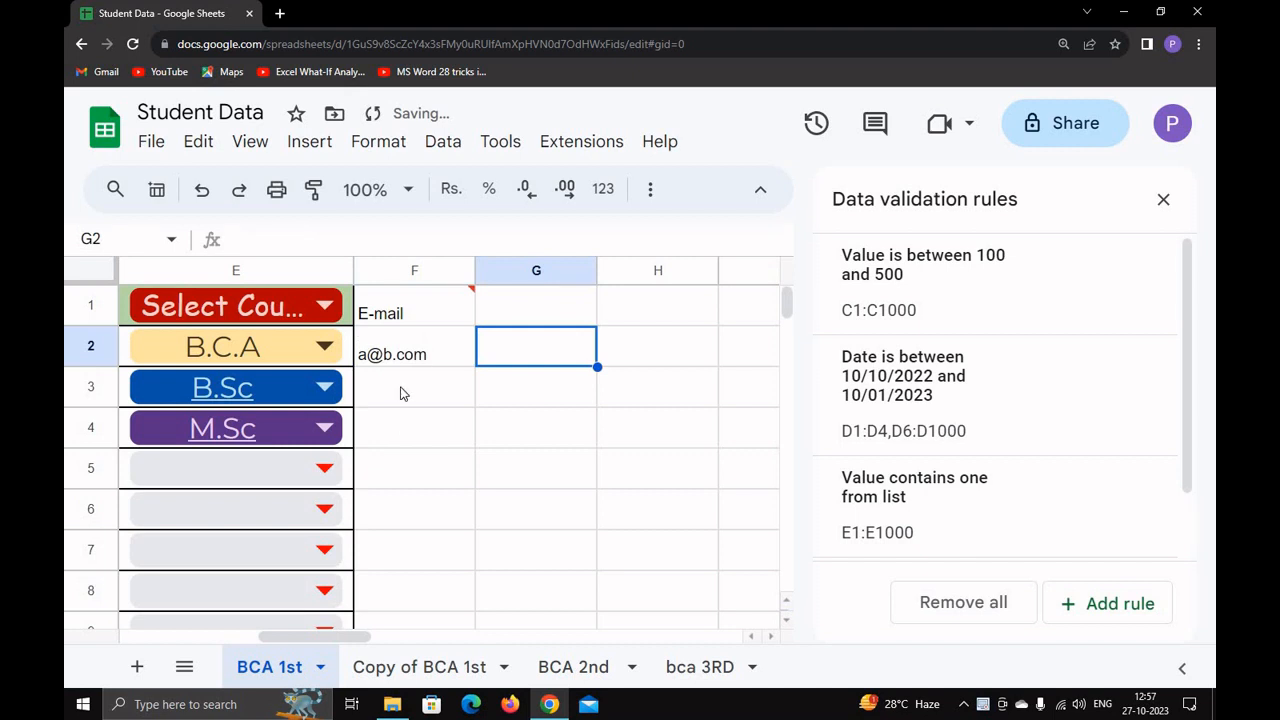
{"action": "left_click", "coordinate": [400, 393]}
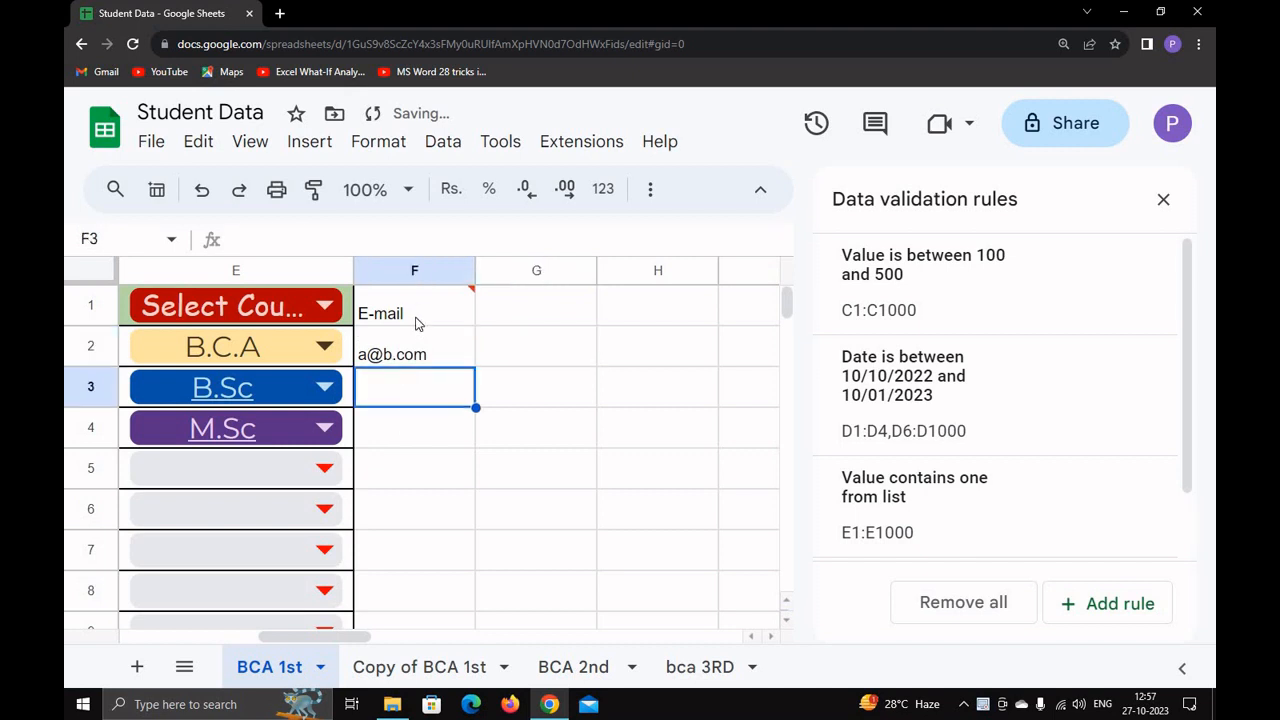
Enter the heading "Website" in cell G1
{"action": "left_click", "coordinate": [532, 270]}
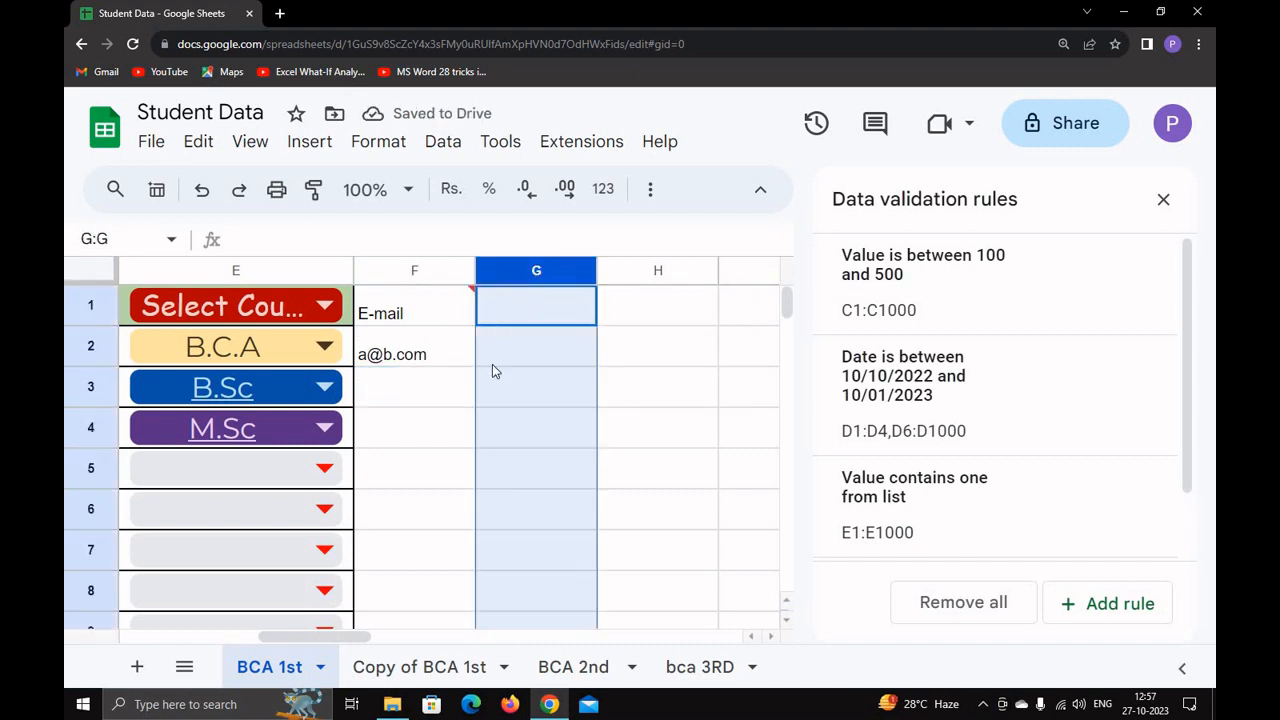
{"action": "left_click", "coordinate": [522, 305]}
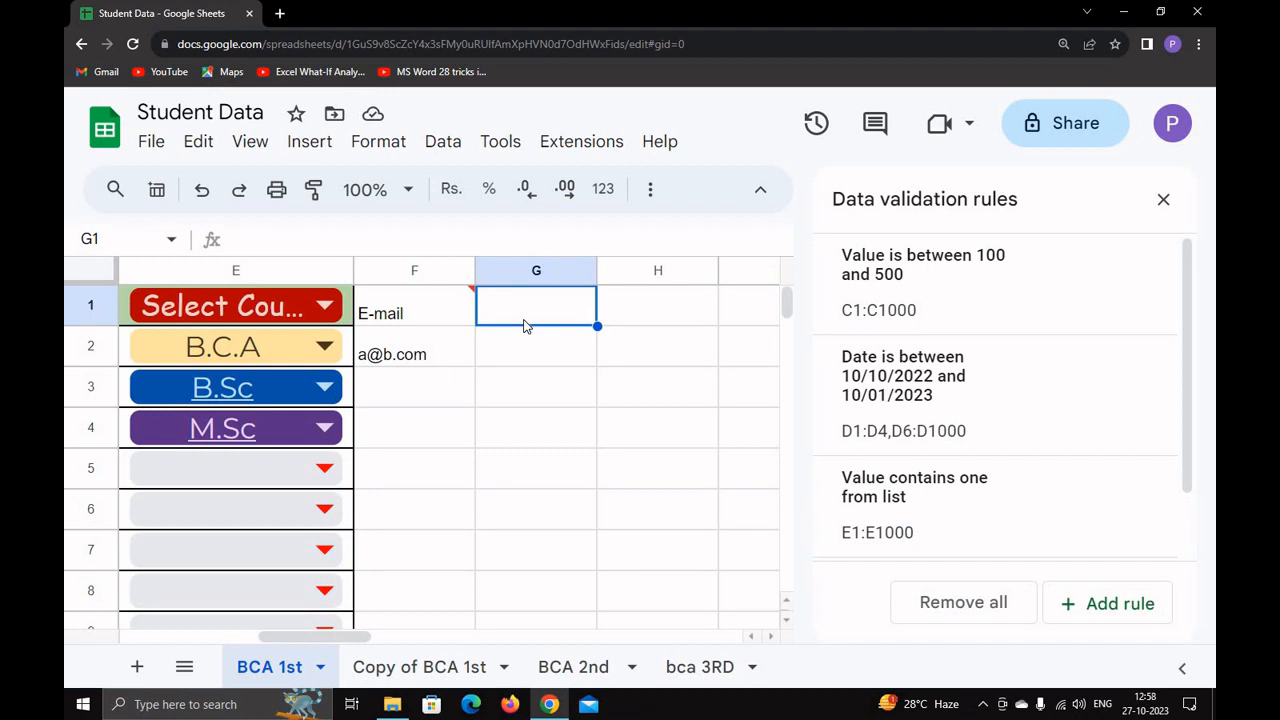
{"action": "type", "text": "Website"}
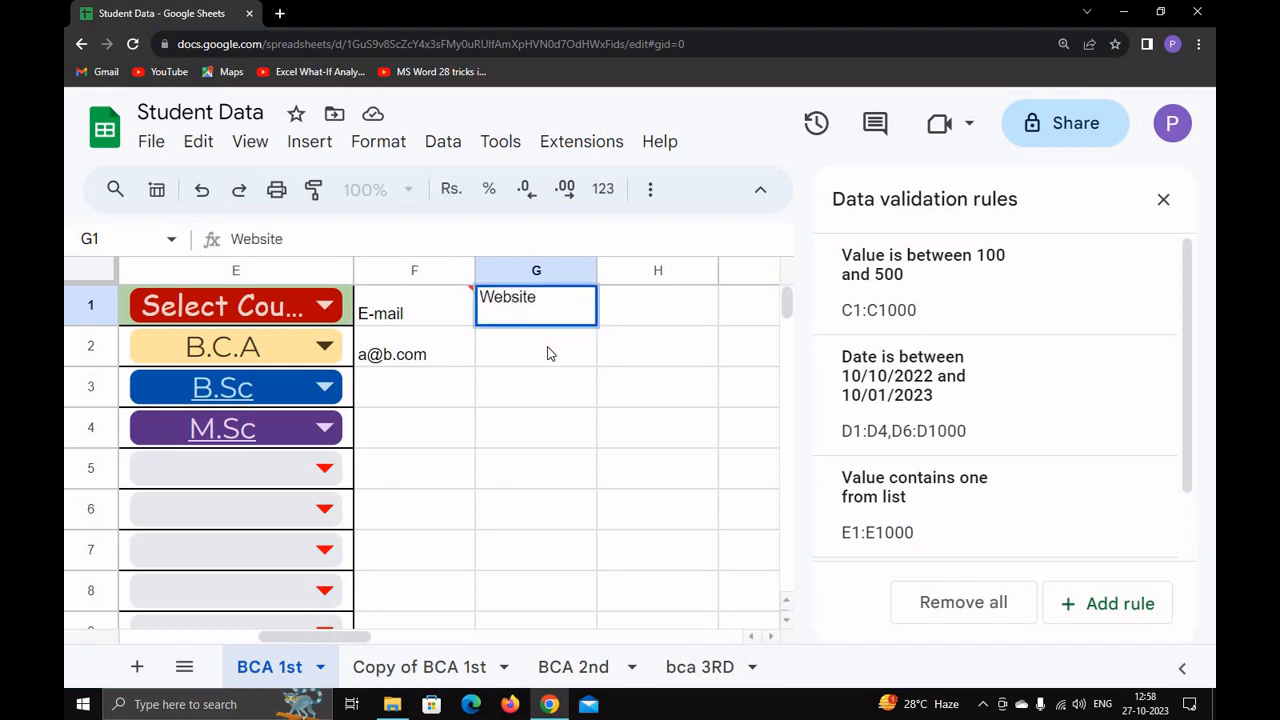
{"action": "key", "text": "Return"}
Start a new data validation rule for the whole Website column, G1:G1000, and open its criteria choices
{"action": "left_click", "coordinate": [542, 270]}
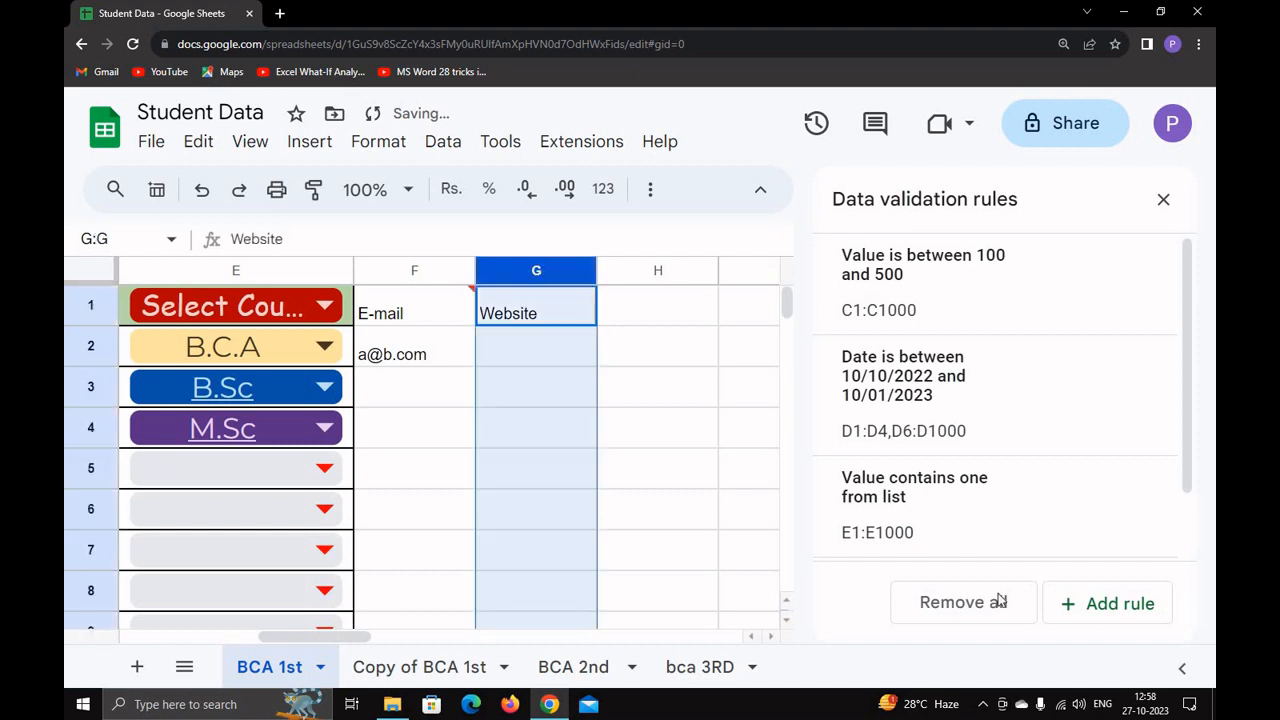
{"action": "left_click", "coordinate": [1086, 606]}
{"action": "left_click", "coordinate": [1036, 420]}
Examine the available validation criteria for text, dates, numbers, checkboxes and custom formulas
{"action": "scroll", "coordinate": [968, 510], "scroll_direction": "down", "scroll_amount": 2}
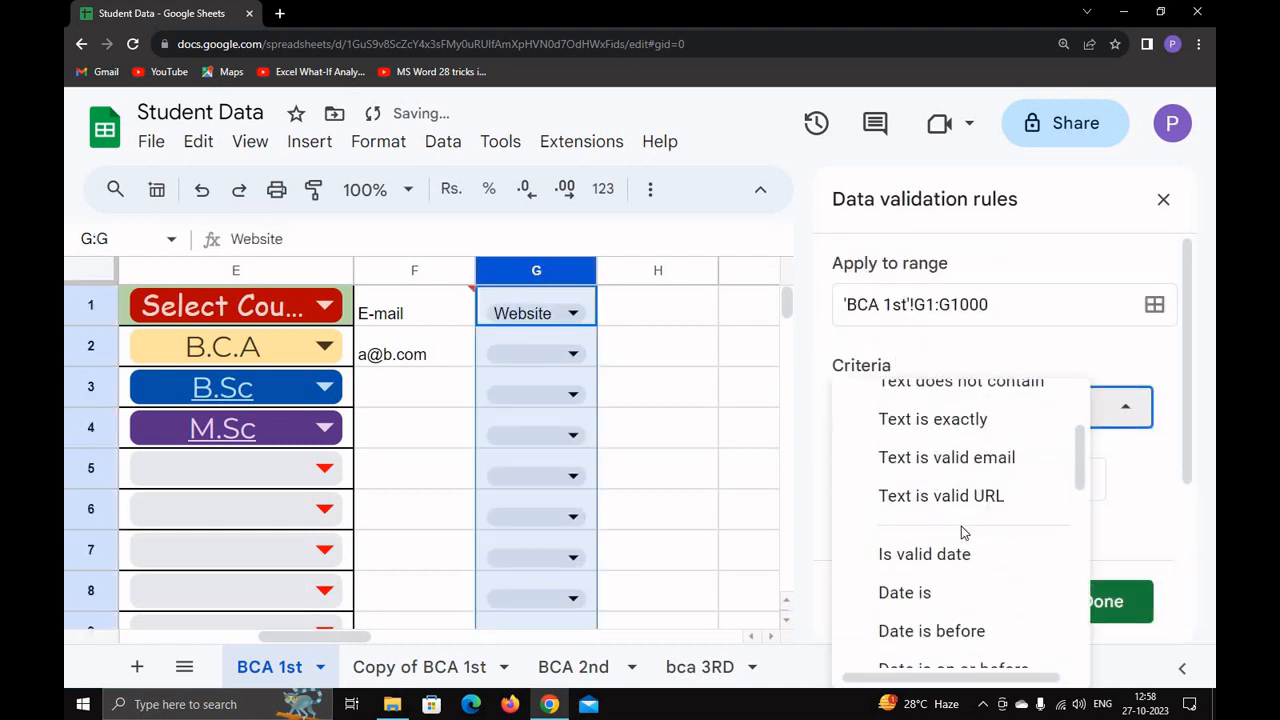
{"action": "scroll", "coordinate": [961, 526], "scroll_direction": "up", "scroll_amount": 2}
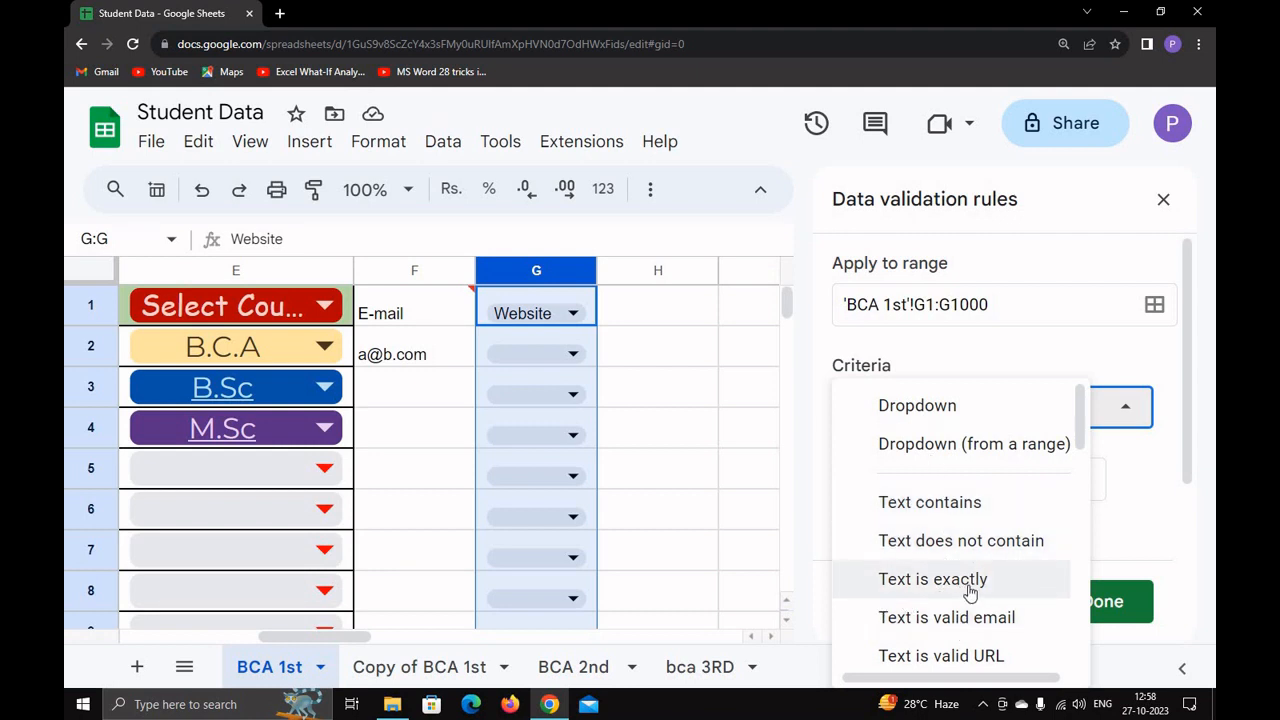
{"action": "scroll", "coordinate": [975, 600], "scroll_direction": "down", "scroll_amount": 1}
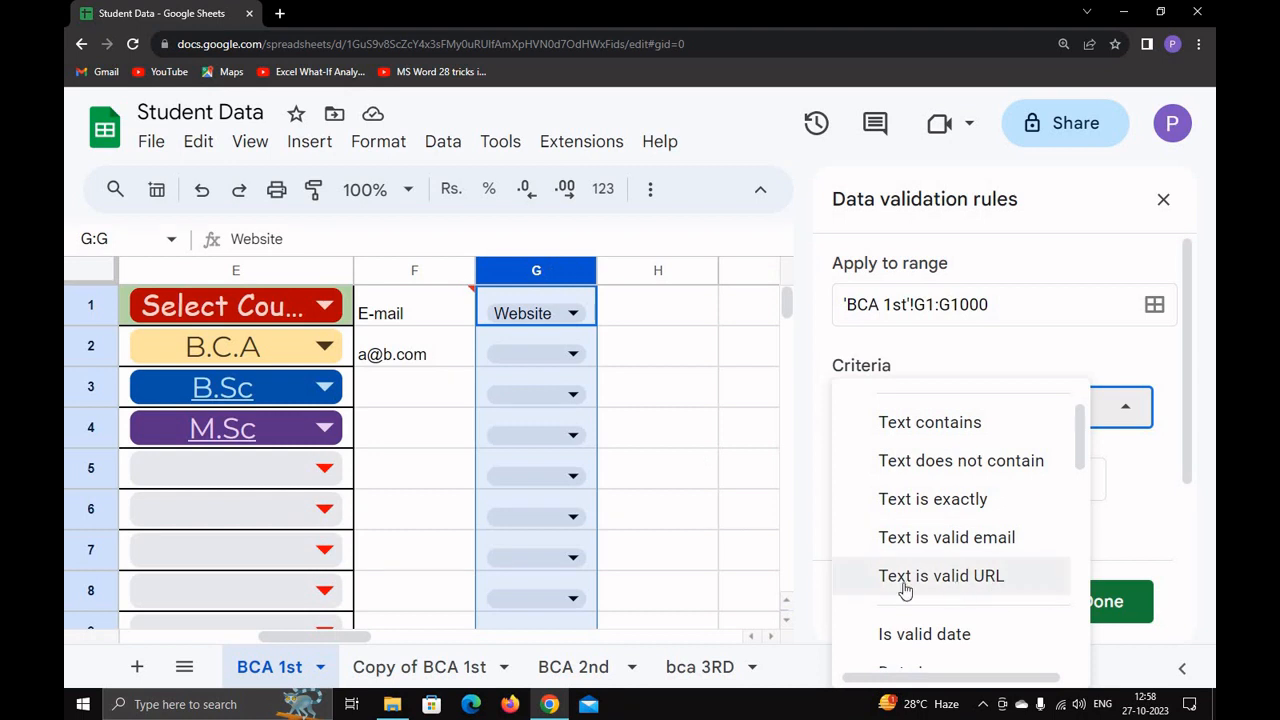
{"action": "scroll", "coordinate": [958, 562], "scroll_direction": "down", "scroll_amount": 3}
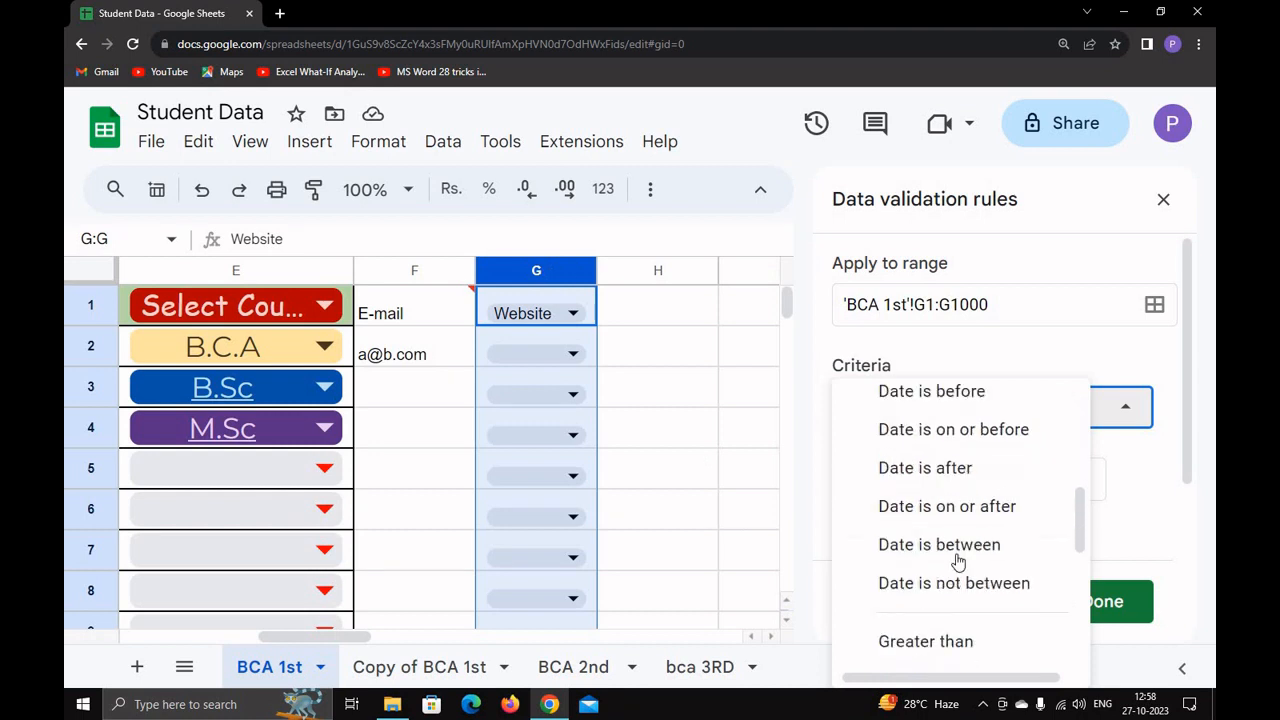
{"action": "scroll", "coordinate": [940, 540], "scroll_direction": "up", "scroll_amount": 2}
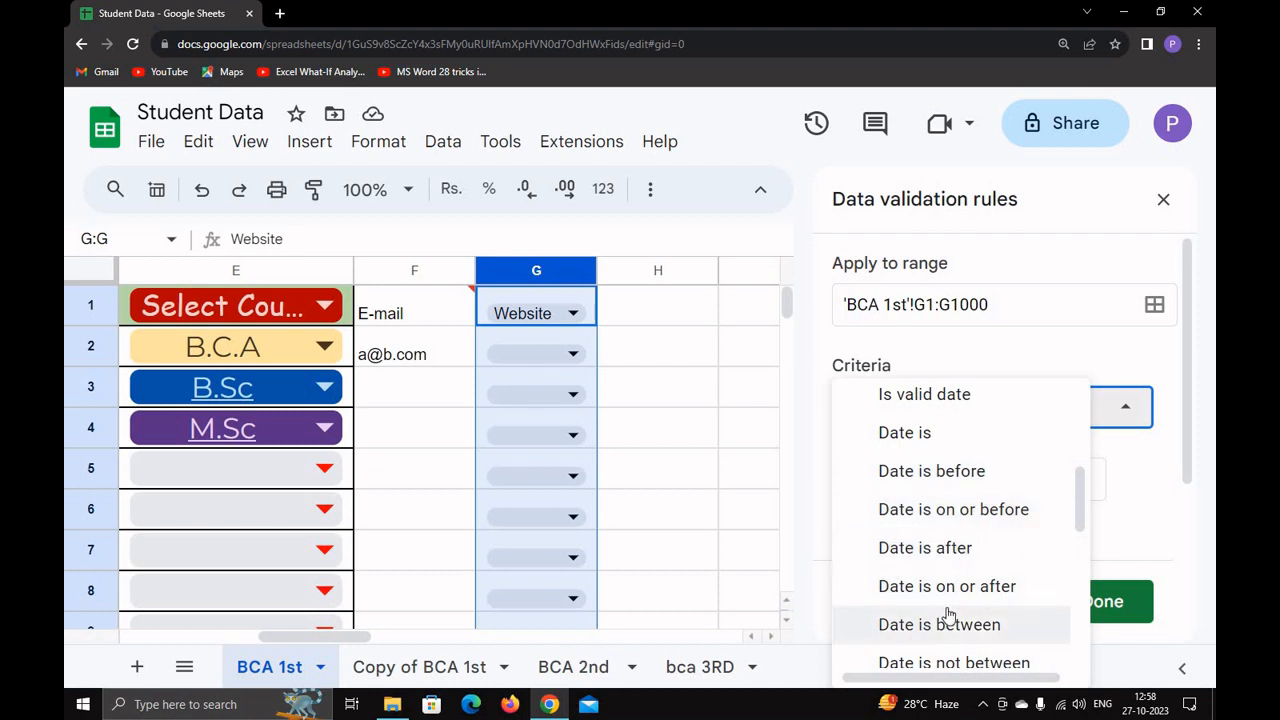
{"action": "scroll", "coordinate": [948, 615], "scroll_direction": "down", "scroll_amount": 3}
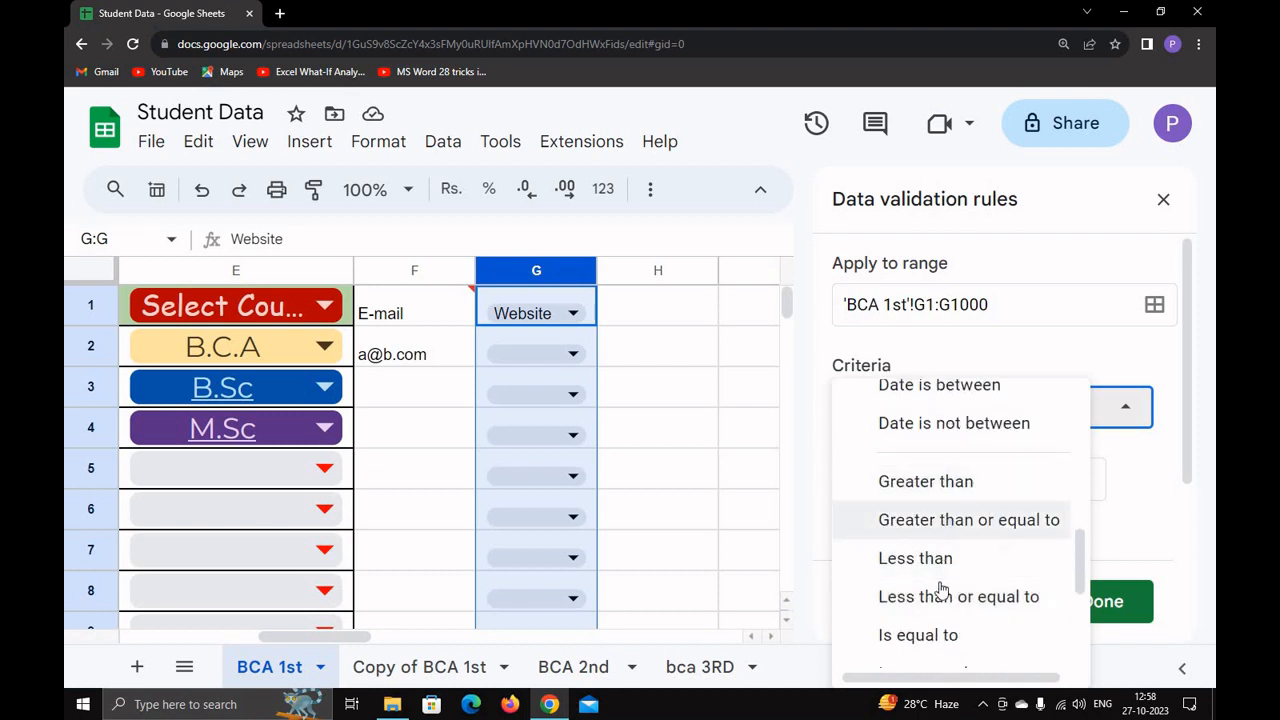
{"action": "scroll", "coordinate": [940, 590], "scroll_direction": "down", "scroll_amount": 5}
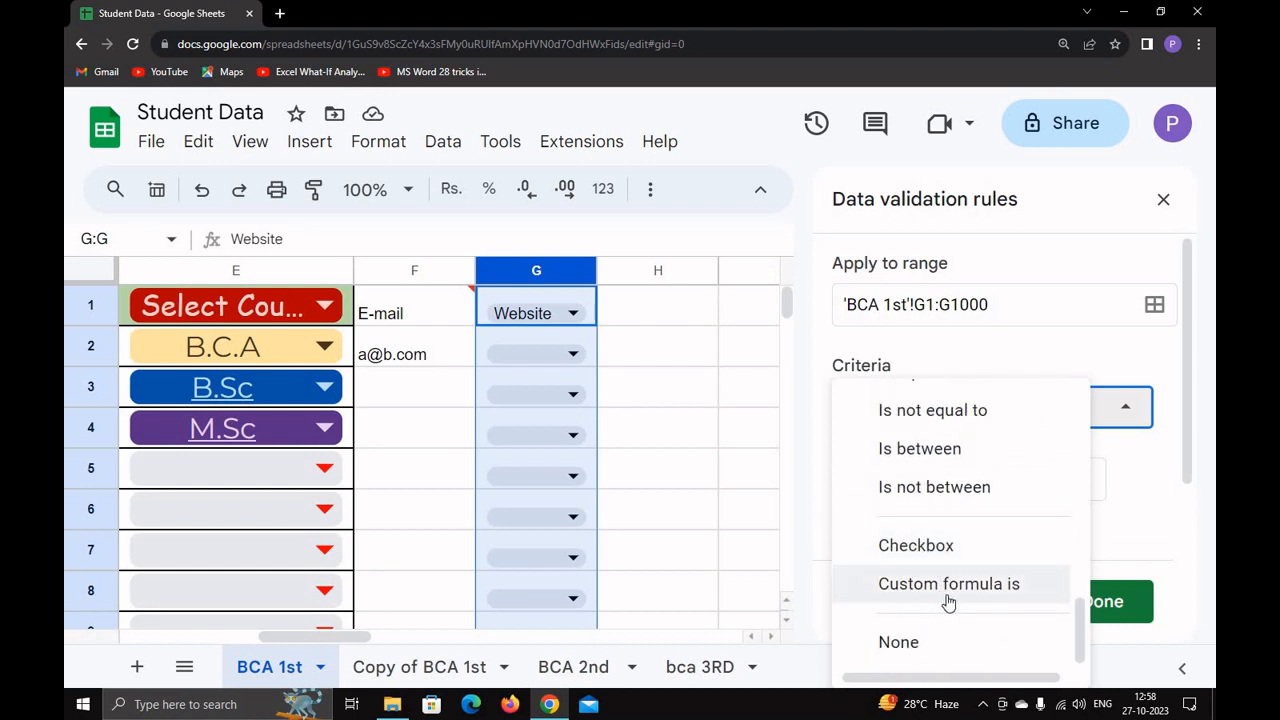
{"action": "scroll", "coordinate": [948, 600], "scroll_direction": "up", "scroll_amount": 8}
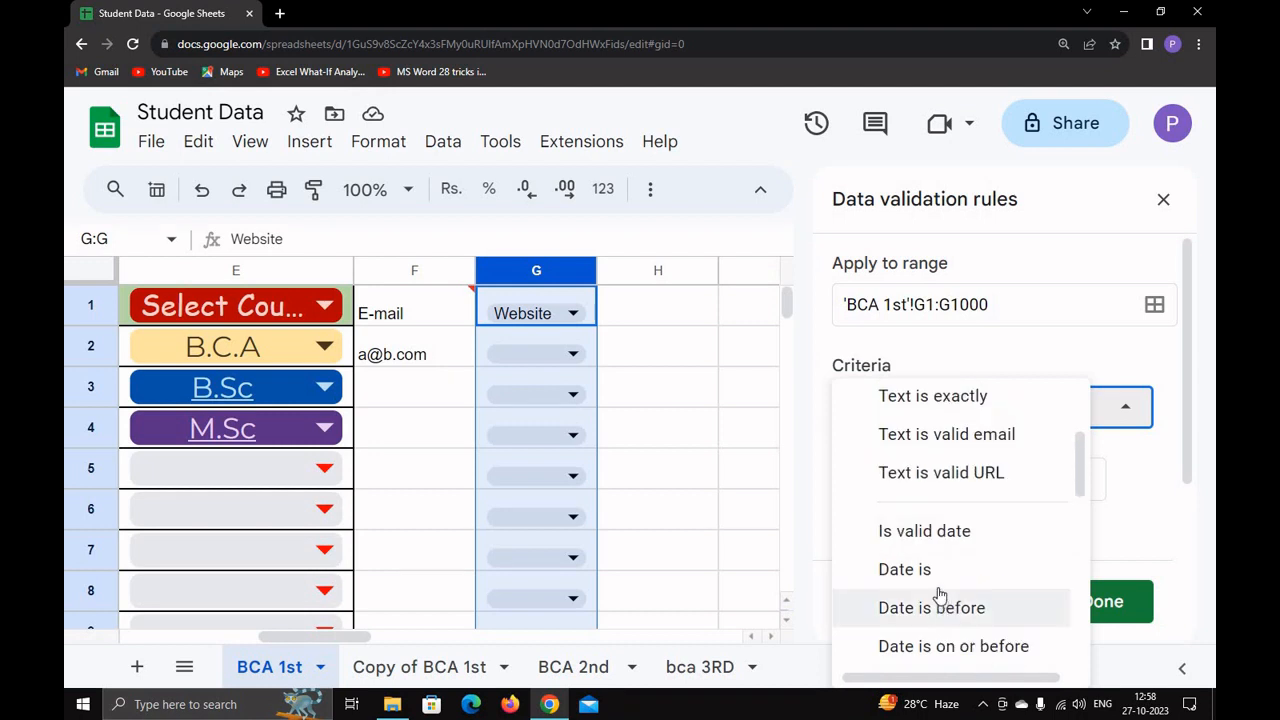
{"action": "scroll", "coordinate": [940, 594], "scroll_direction": "up", "scroll_amount": 1}
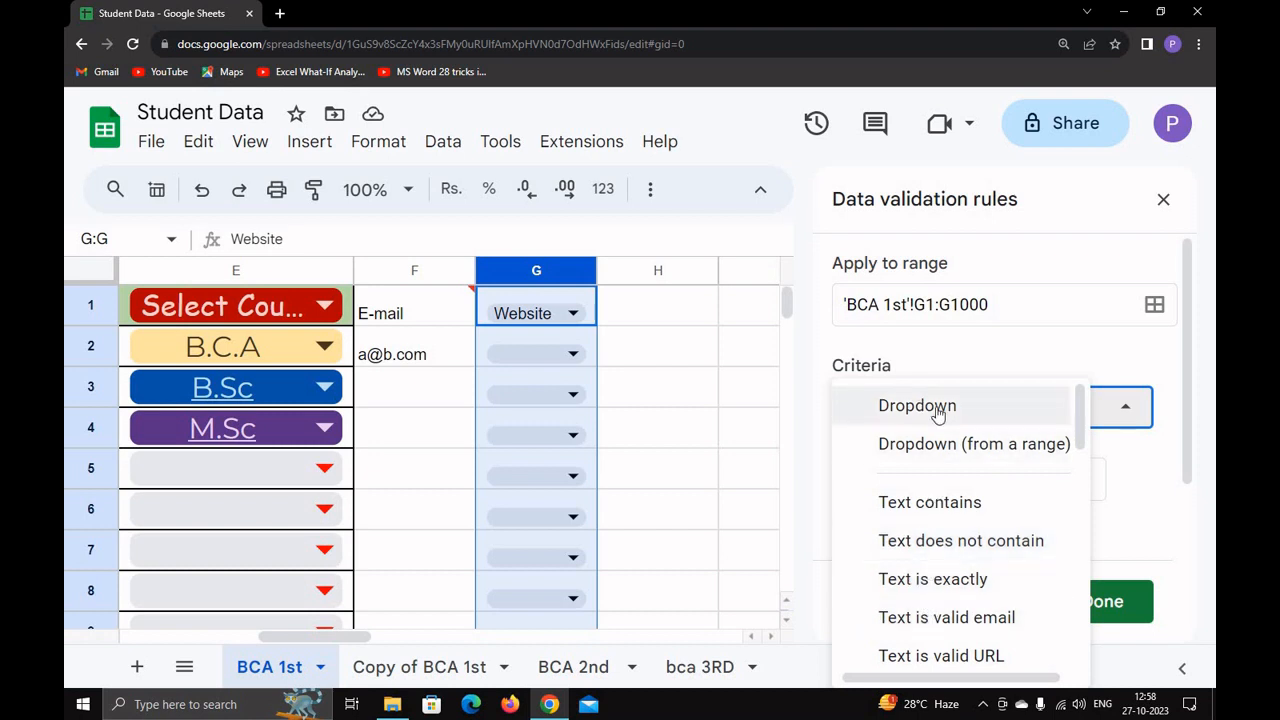
Set the Website column rule's criterion to "Text is valid URL"
{"action": "left_click", "coordinate": [944, 658]}
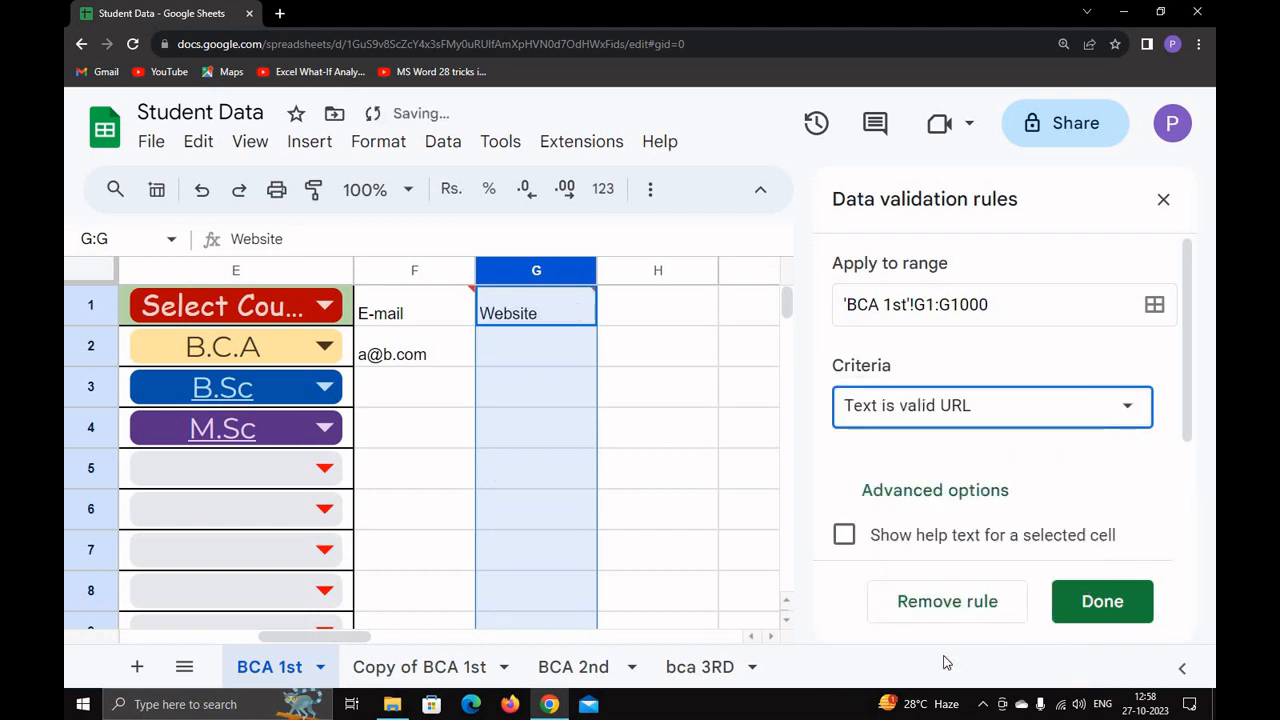
{"action": "left_click", "coordinate": [962, 410]}
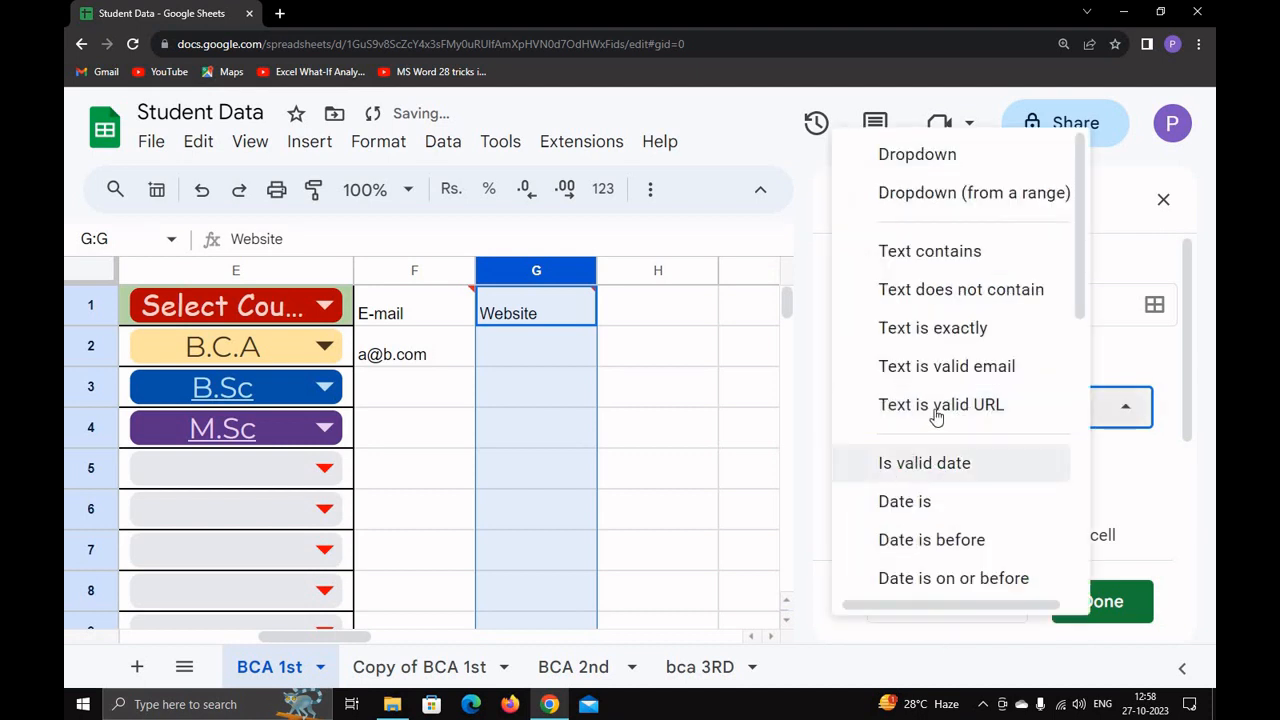
{"action": "left_click", "coordinate": [936, 410]}
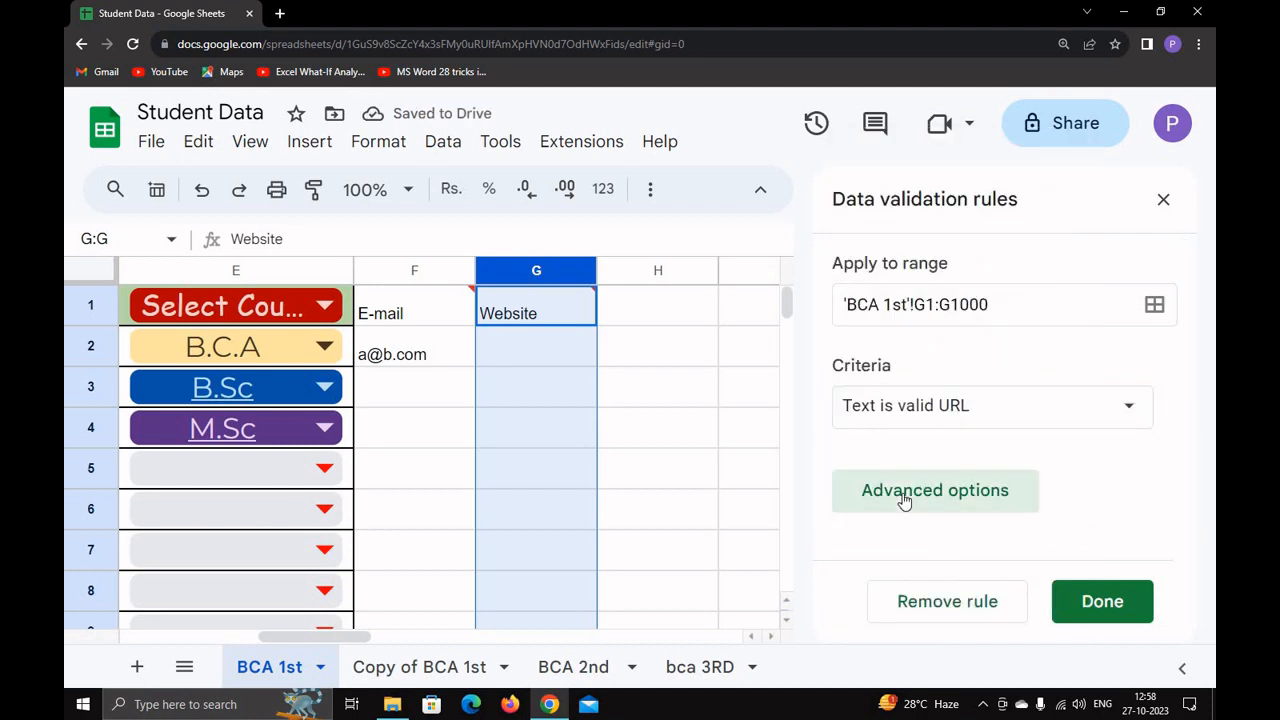
Turn on help text for selected cells in the Website column rule, set invalid data to be rejected, and save the rule
{"action": "scroll", "coordinate": [905, 495], "scroll_direction": "down", "scroll_amount": 2}
{"action": "left_click", "coordinate": [844, 361]}
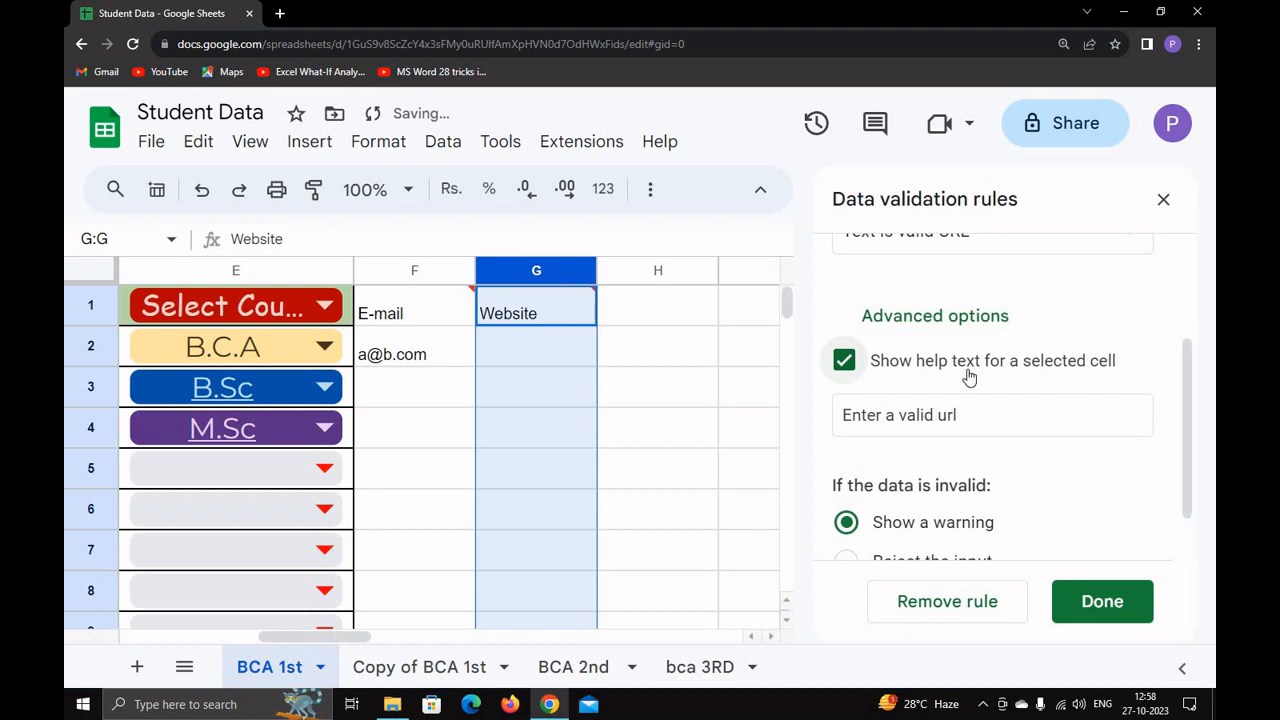
{"action": "scroll", "coordinate": [979, 428], "scroll_direction": "down", "scroll_amount": 1}
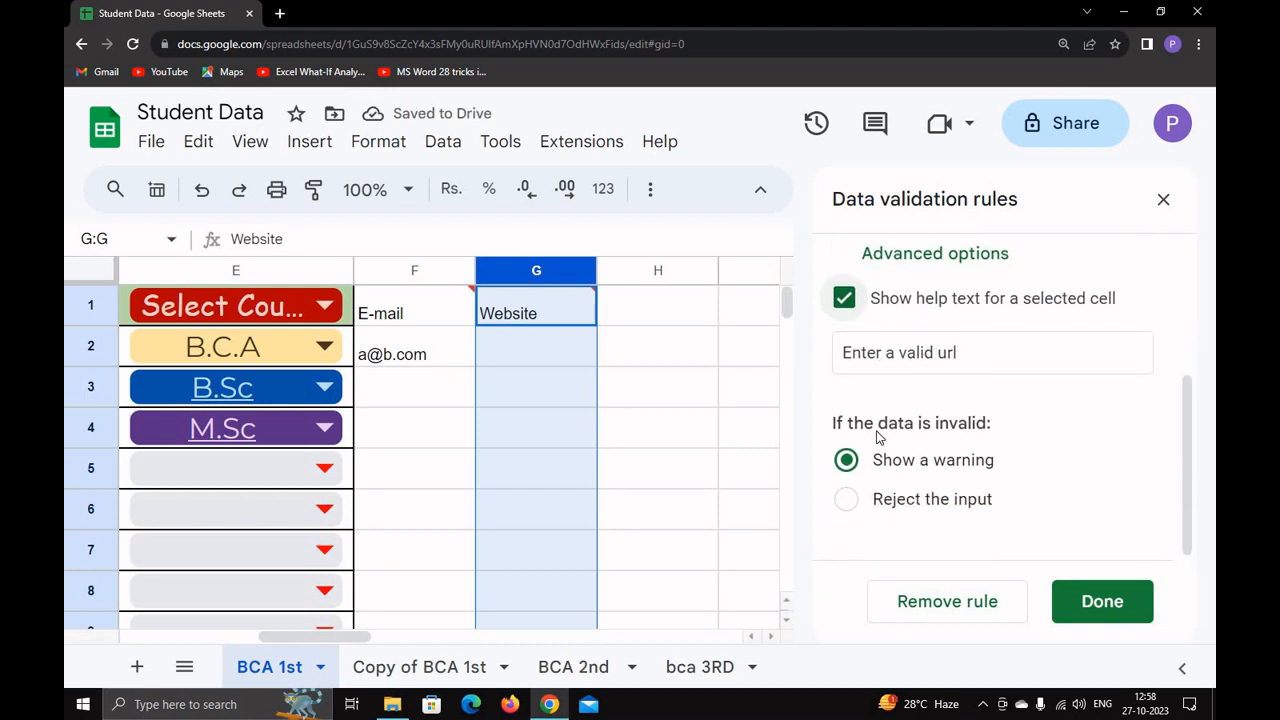
{"action": "left_click", "coordinate": [850, 503]}
{"action": "left_click", "coordinate": [1100, 602]}
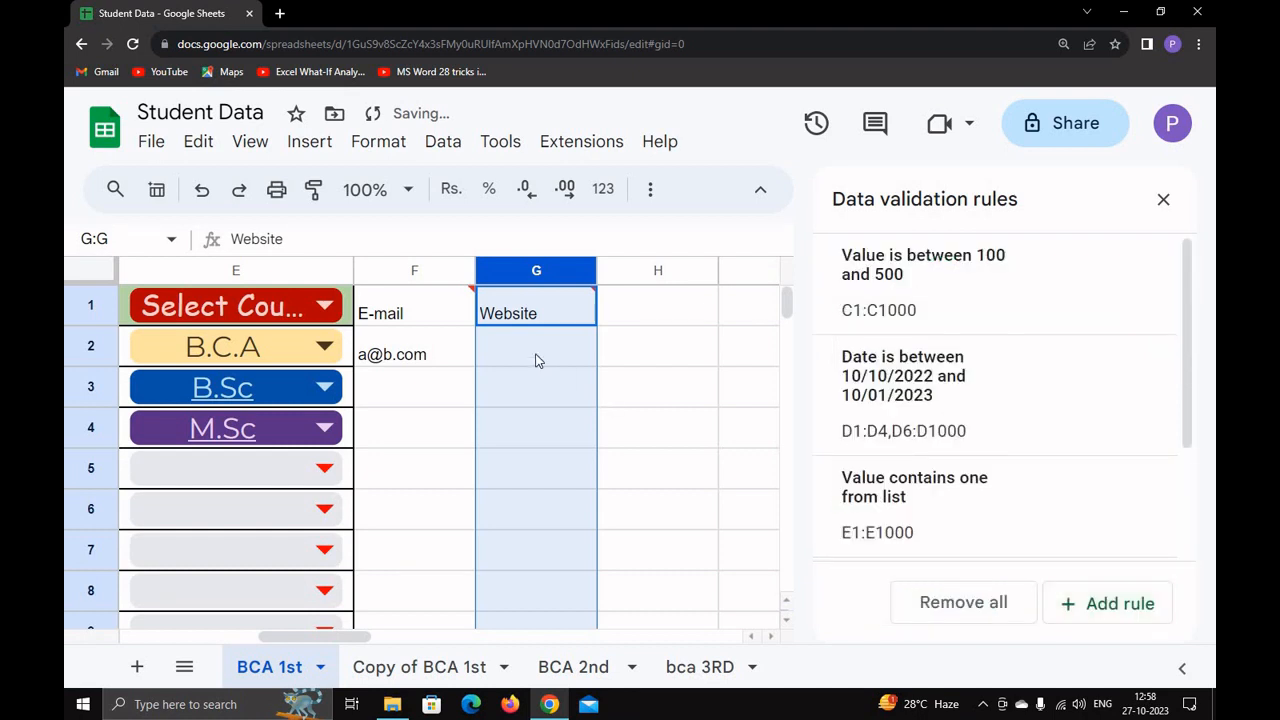
{"action": "left_click", "coordinate": [535, 358]}
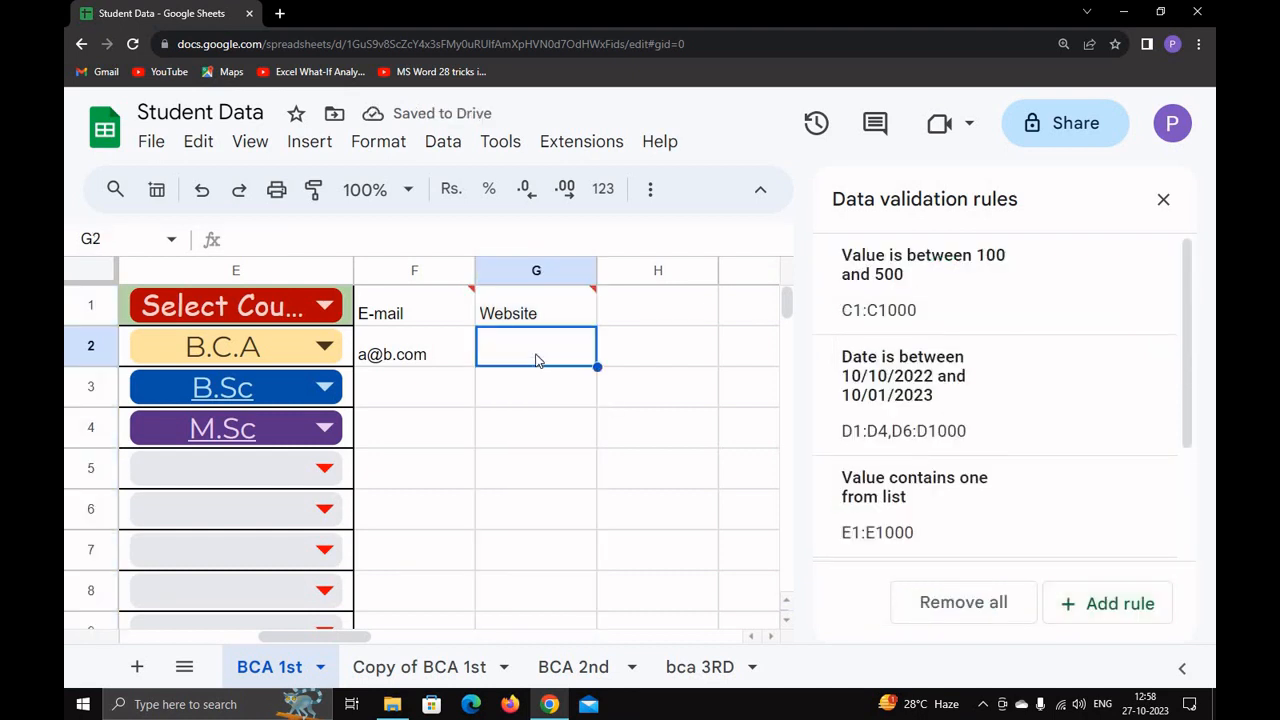
{"action": "type", "text": "www.ggo"}
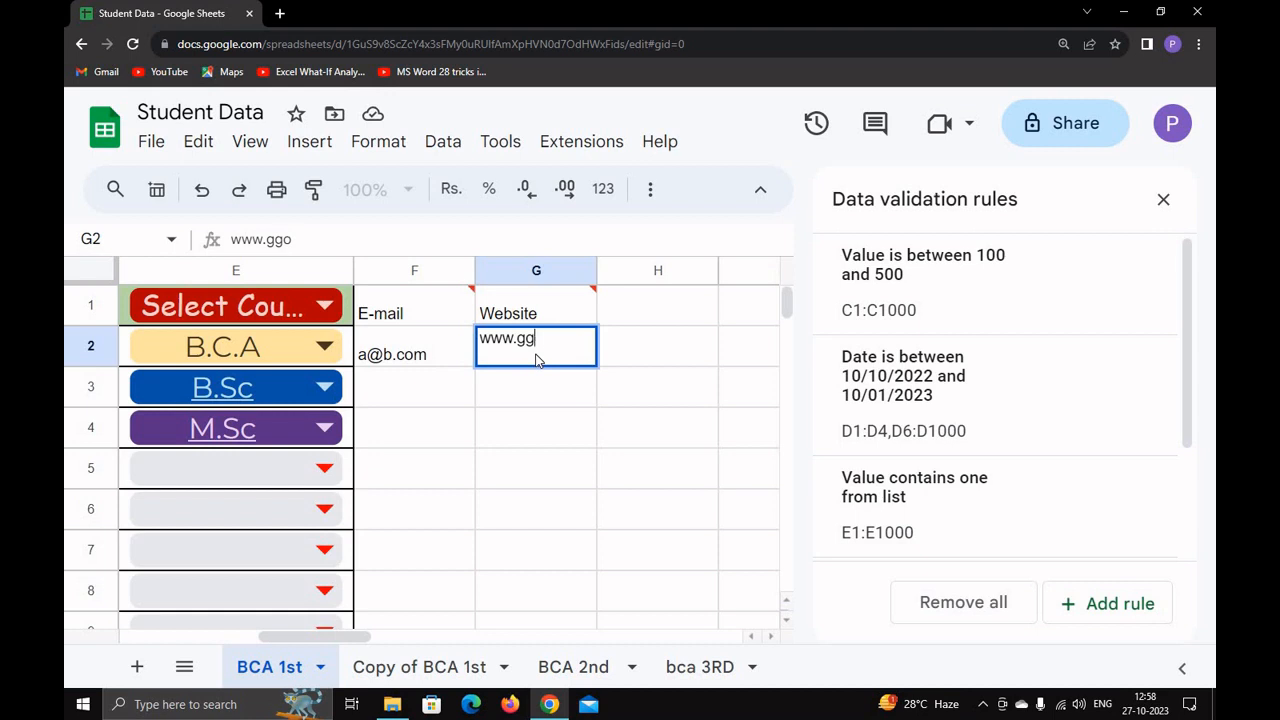
{"action": "key", "text": "BackSpace"}
{"action": "type", "text": "og"}
{"action": "type", "text": "ogle.com"}
{"action": "key", "text": "Tab"}
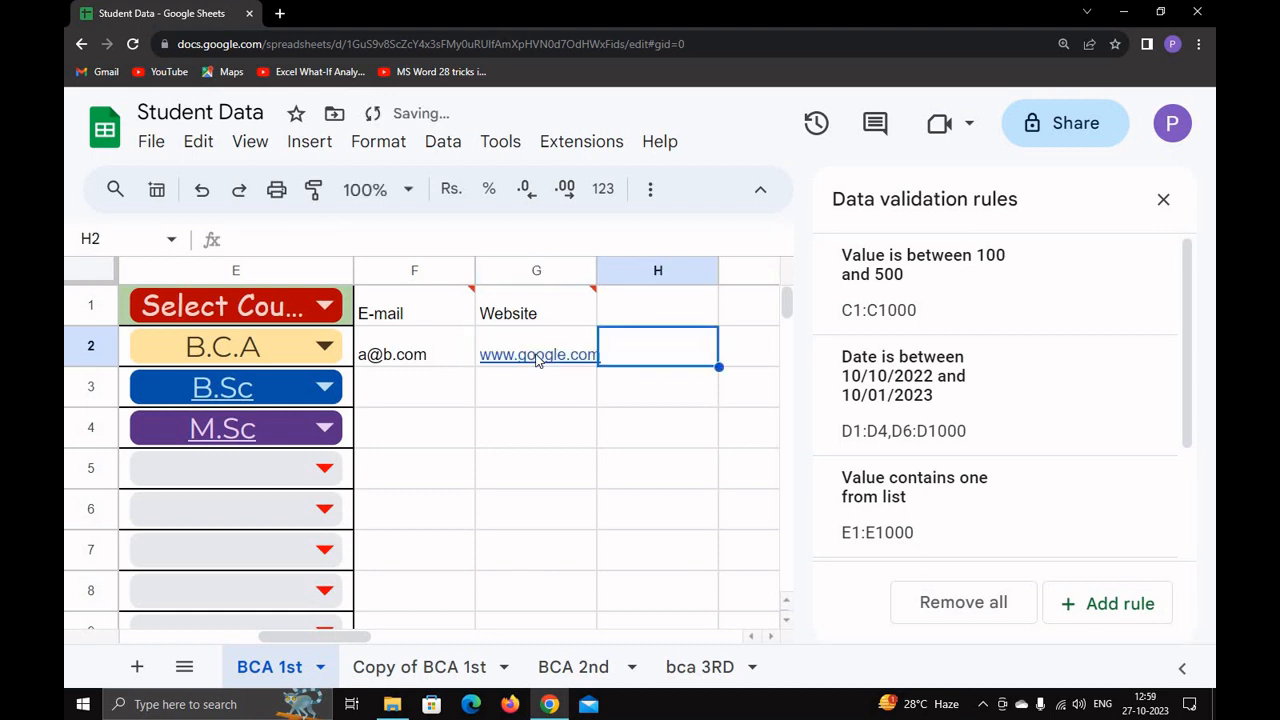
Test the Website column's validation by trying to enter the text "vjjrf" in cell G3
{"action": "left_click", "coordinate": [538, 383]}
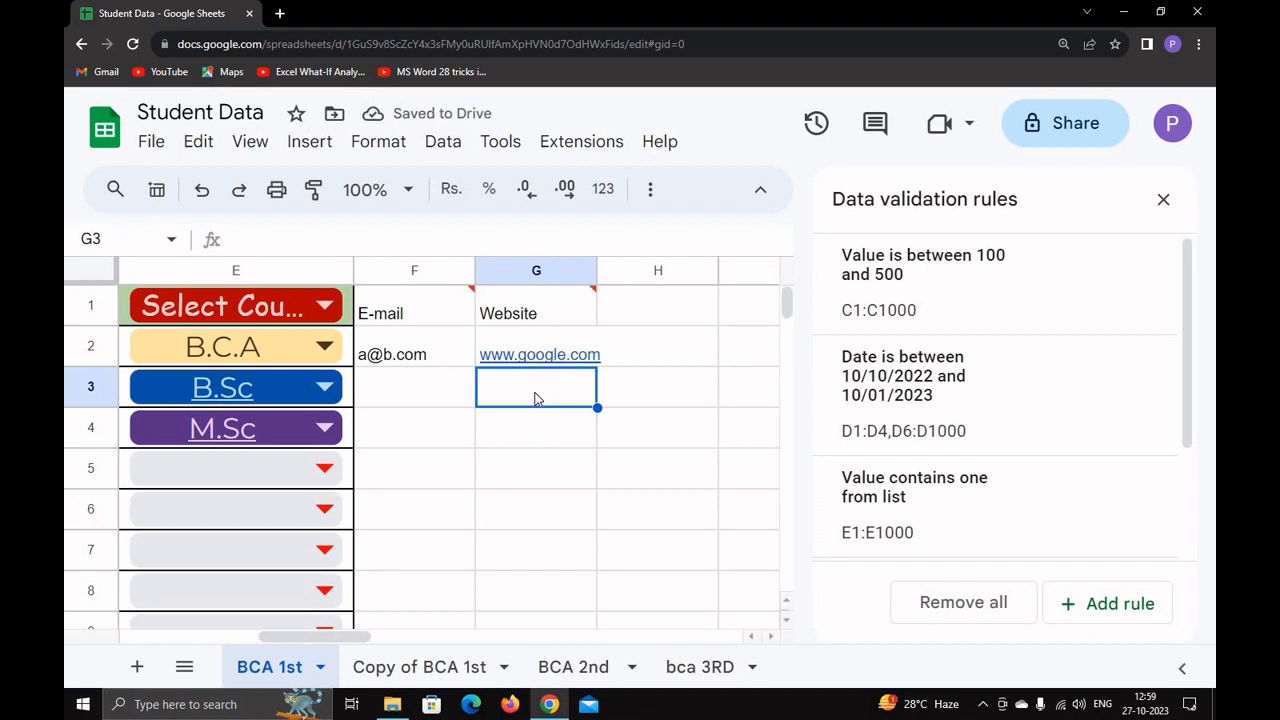
{"action": "type", "text": "vjjrf"}
{"action": "key", "text": "Tab"}
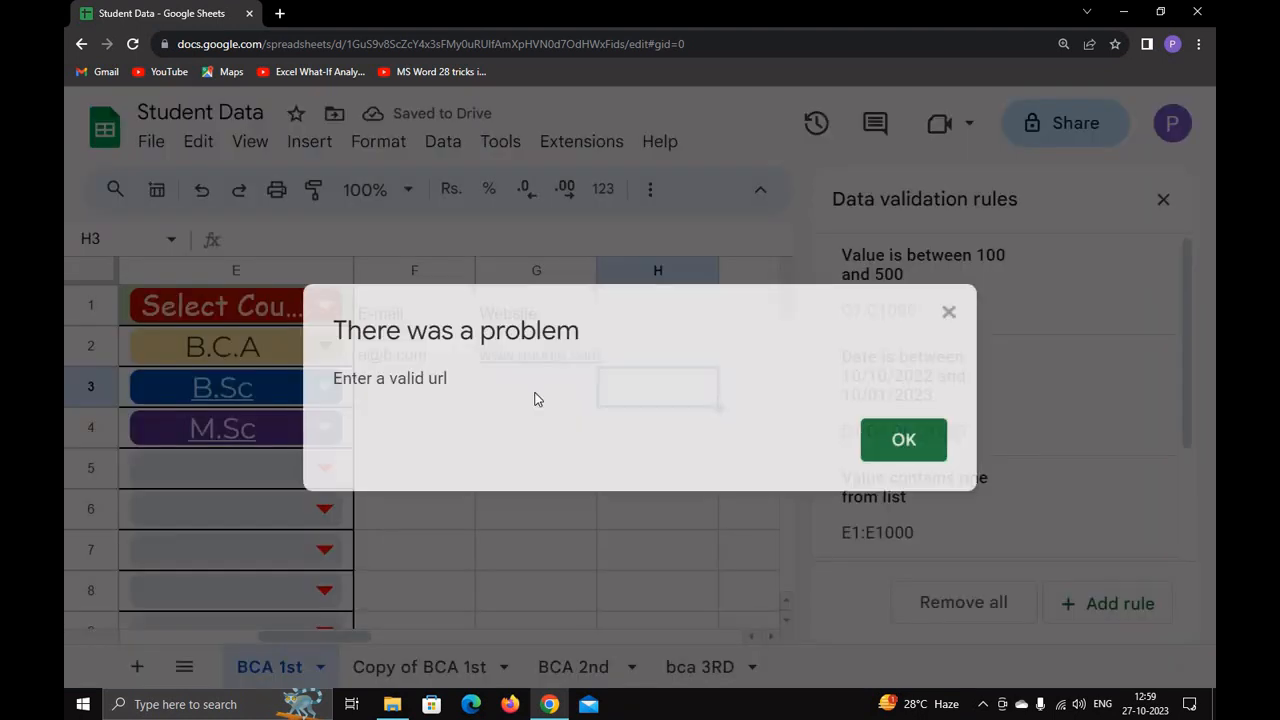
{"action": "left_click", "coordinate": [903, 448]}
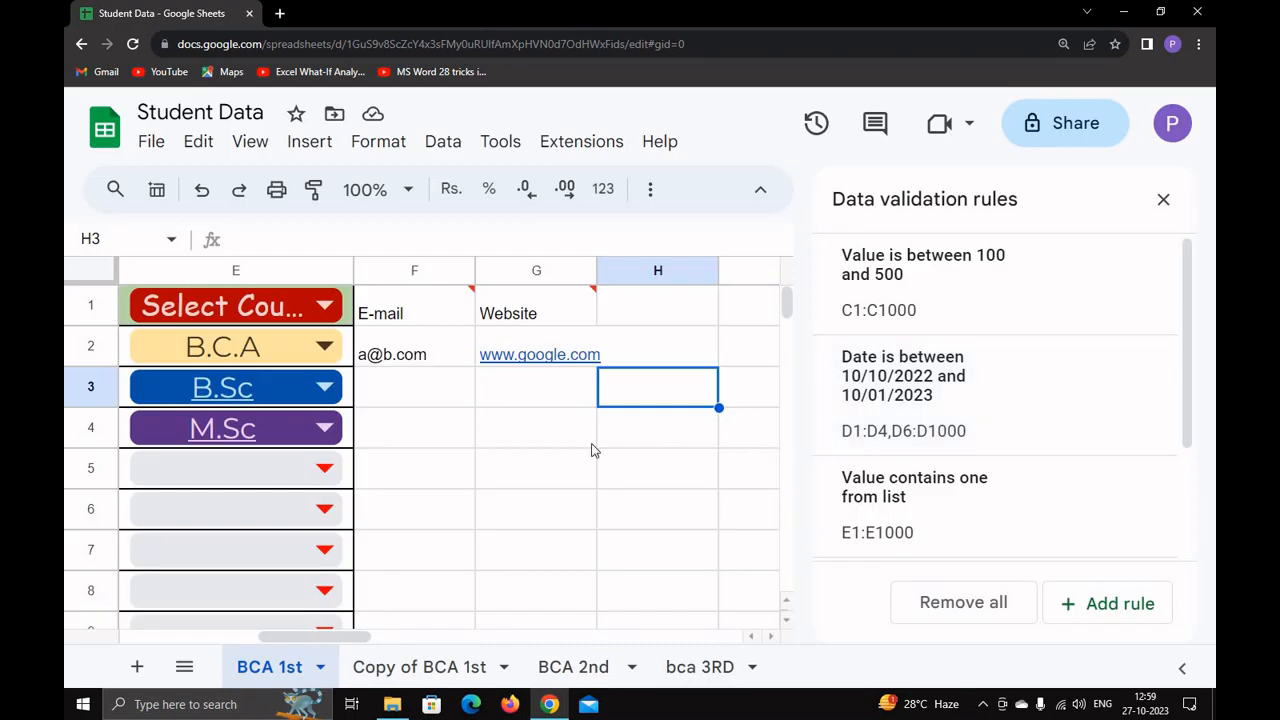